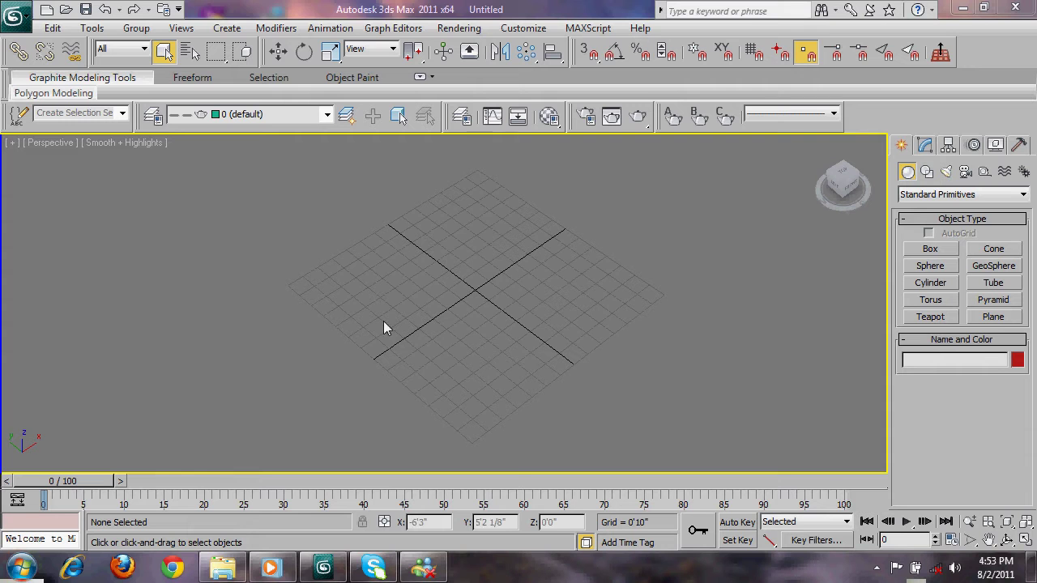
Draw a box about 7'1" long, 4'1" wide and 2'6" high on the grid in the perspective view
{"action": "right_click", "coordinate": [424, 301]}
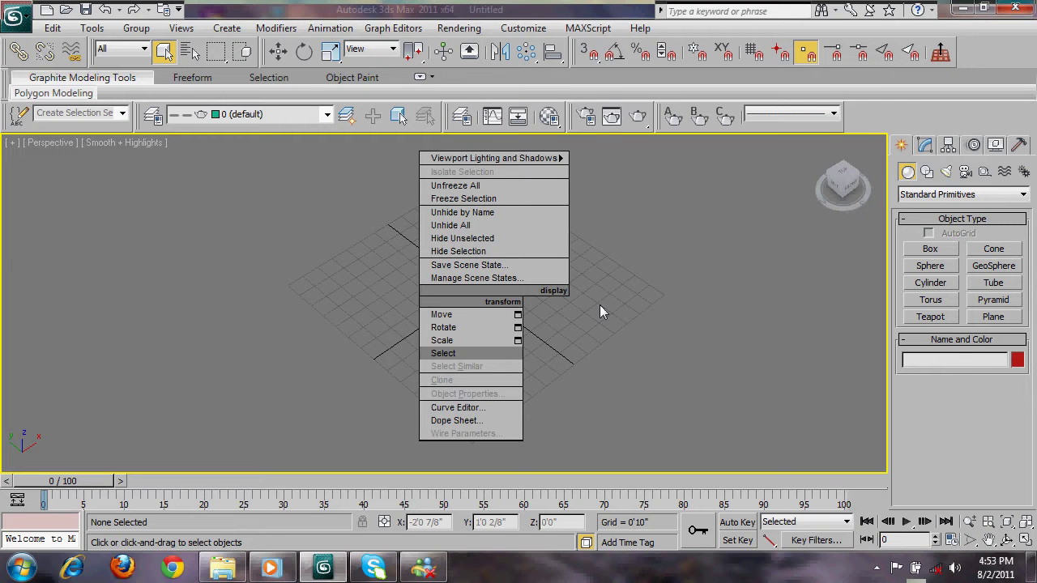
{"action": "left_click", "coordinate": [638, 314]}
{"action": "left_click", "coordinate": [931, 248]}
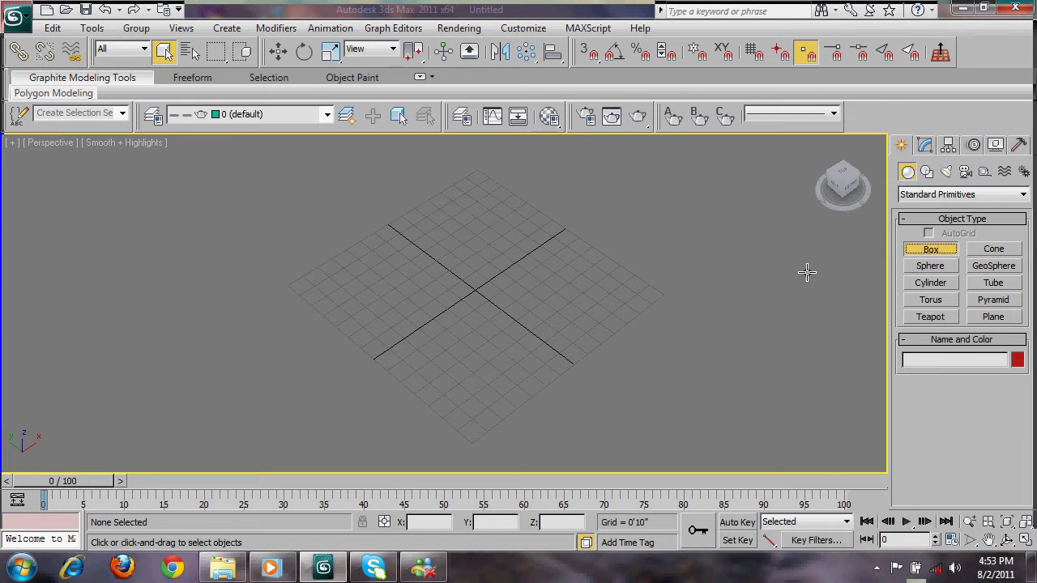
{"action": "left_click", "coordinate": [428, 252]}
{"action": "left_click_drag", "start_coordinate": [531, 281], "coordinate": [607, 289]}
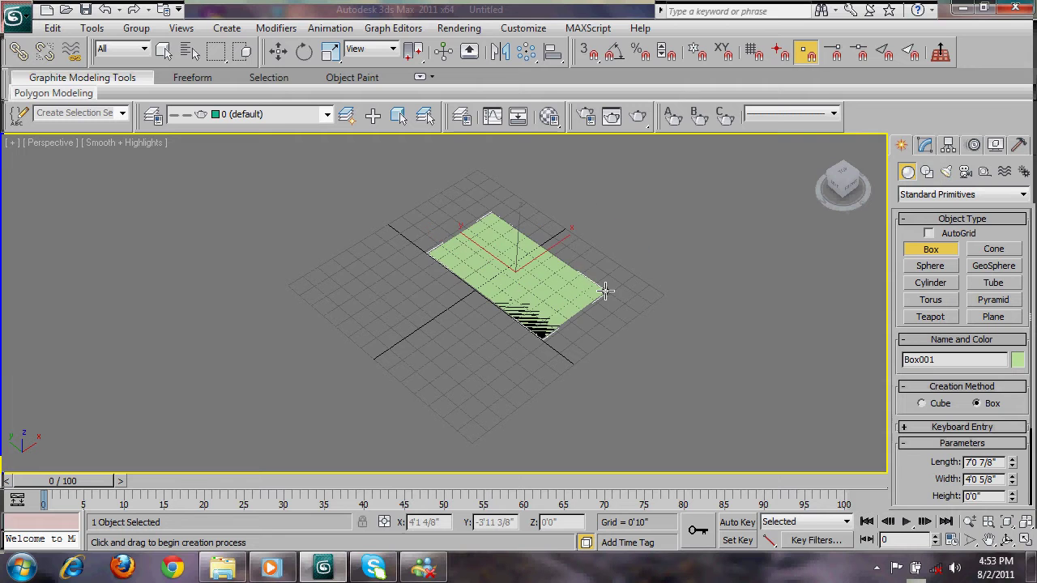
{"action": "left_click", "coordinate": [649, 215]}
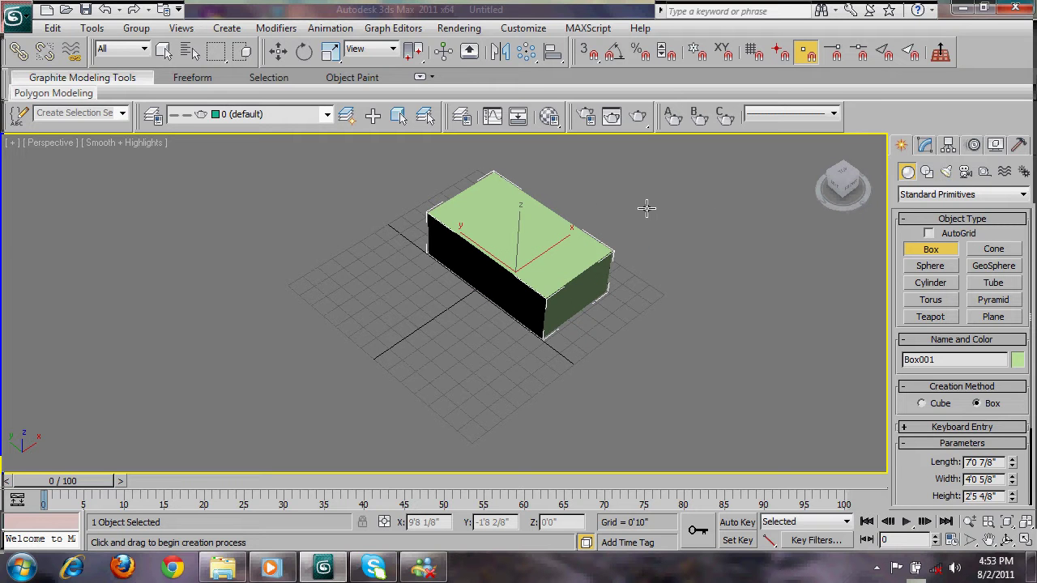
{"action": "right_click", "coordinate": [692, 338]}
{"action": "middle_click_drag", "start_coordinate": [673, 287], "coordinate": [645, 301]}
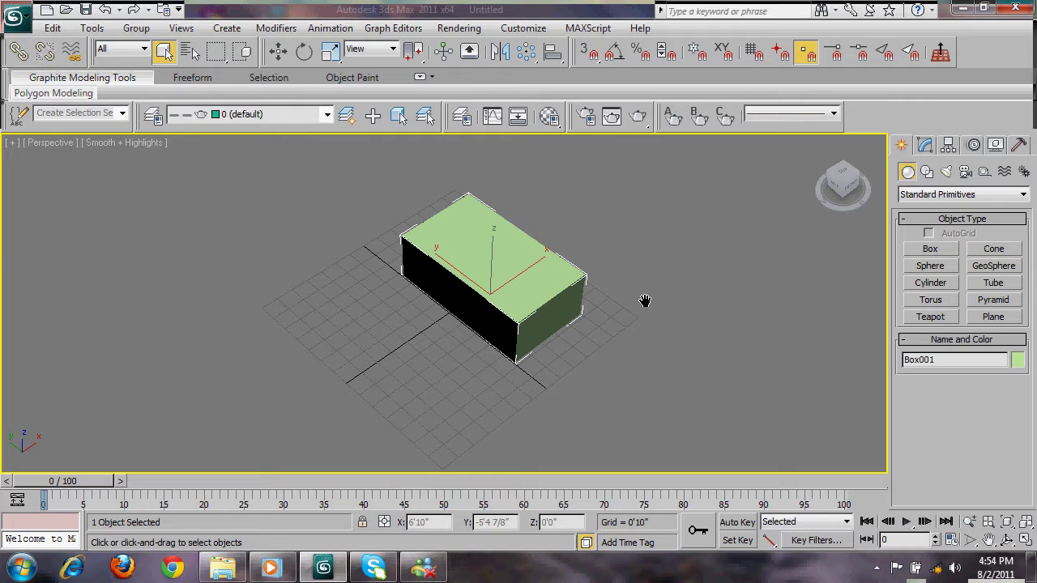
Delete the box and switch object creation from standard primitives to spline shapes
{"action": "left_click", "coordinate": [927, 173]}
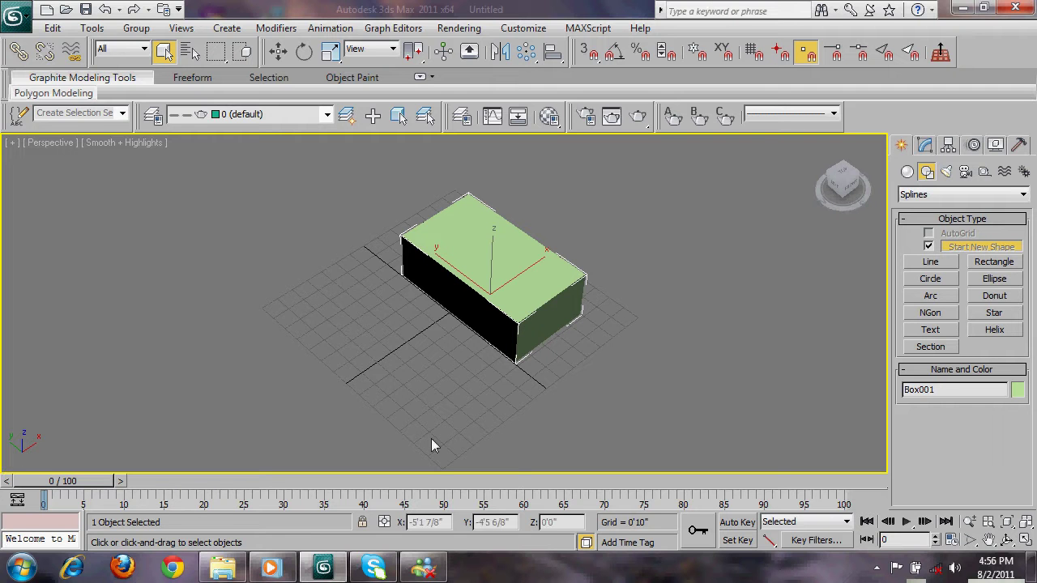
{"action": "key", "text": "Delete"}
{"action": "middle_click_drag", "start_coordinate": [536, 370], "coordinate": [607, 332], "text": "alt"}
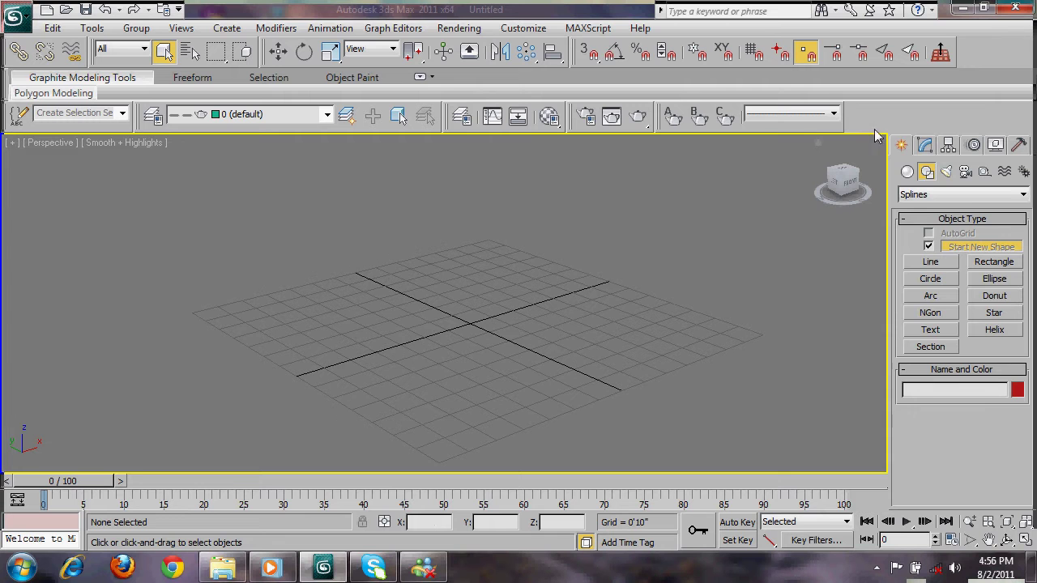
{"action": "left_click", "coordinate": [907, 172]}
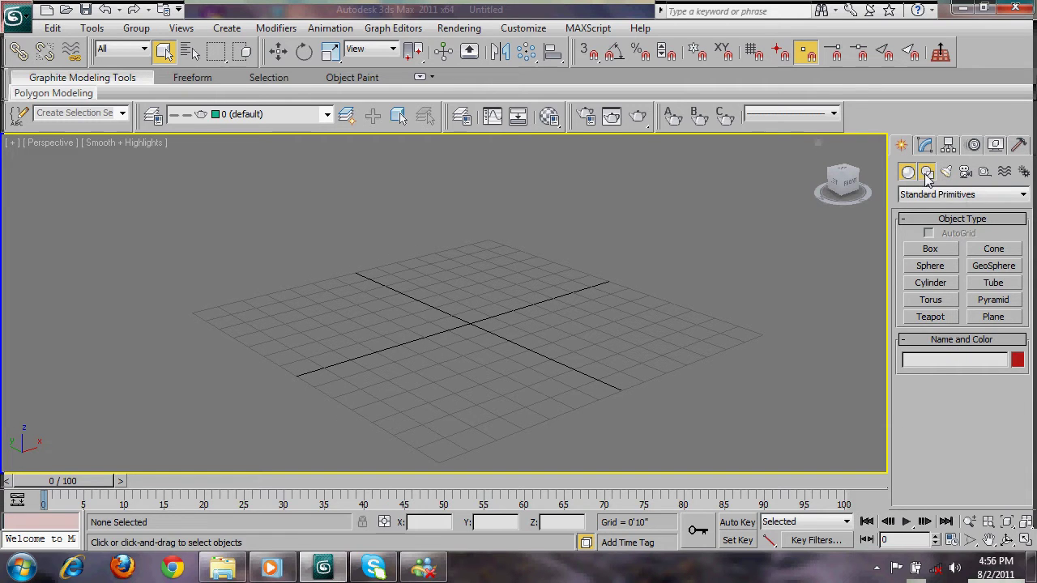
{"action": "left_click", "coordinate": [927, 173]}
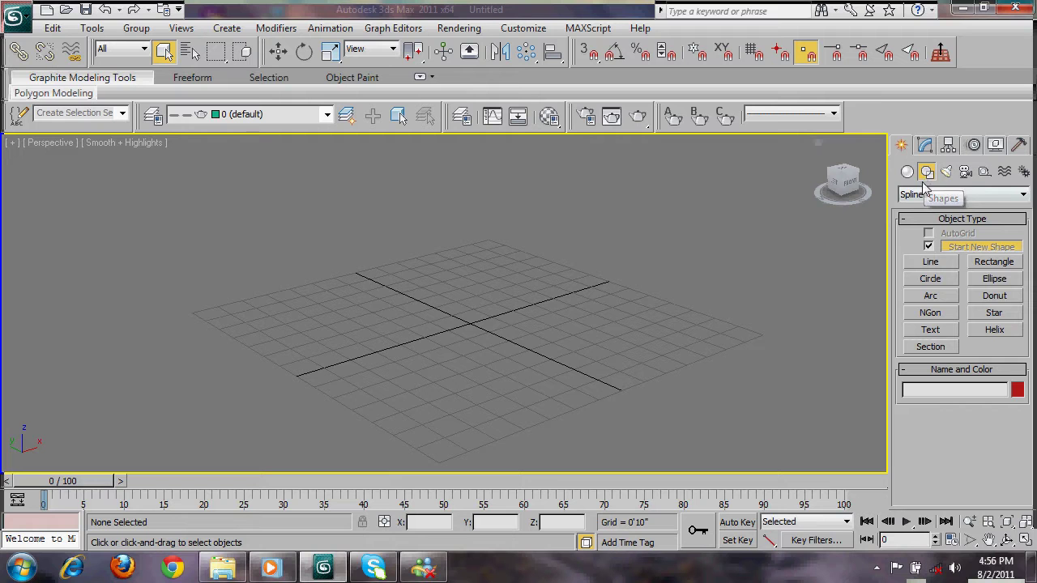
{"action": "left_click", "coordinate": [928, 246]}
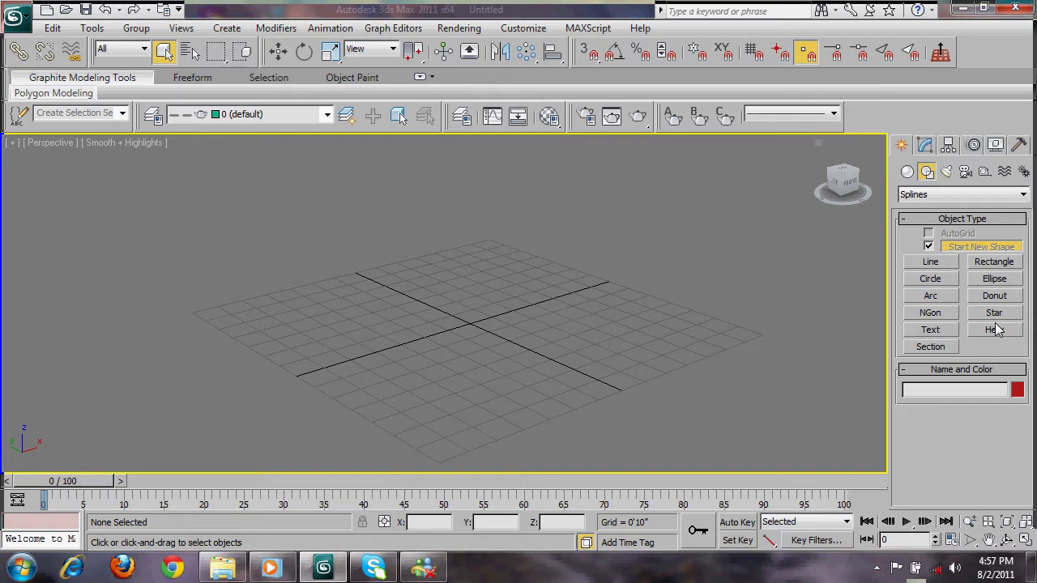
Examine the empty scene in the top, left, front and perspective views
{"action": "middle_click_drag", "start_coordinate": [137, 338], "coordinate": [229, 325]}
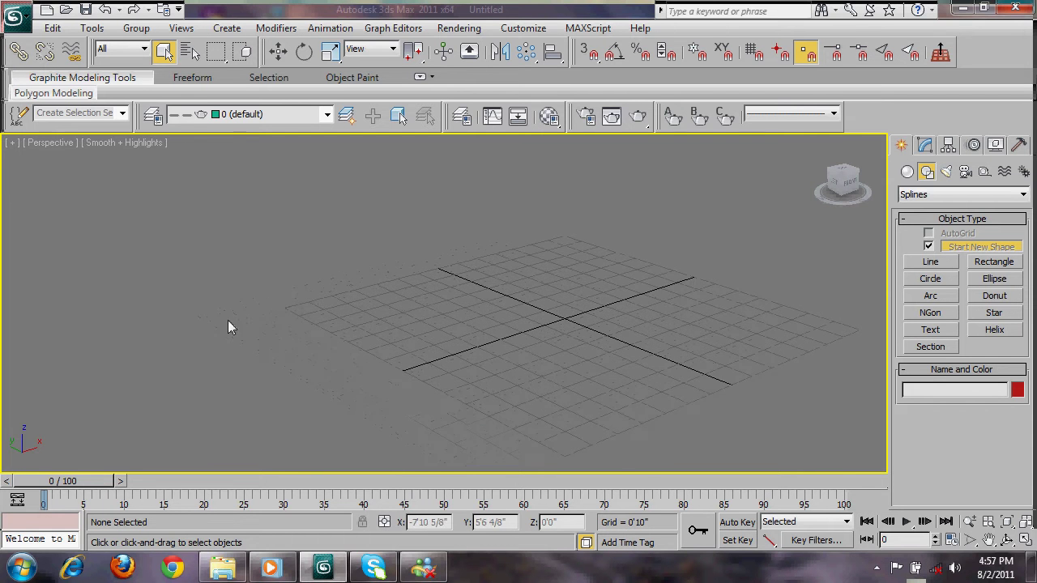
{"action": "key", "text": "t"}
{"action": "middle_click_drag", "start_coordinate": [470, 372], "coordinate": [532, 380]}
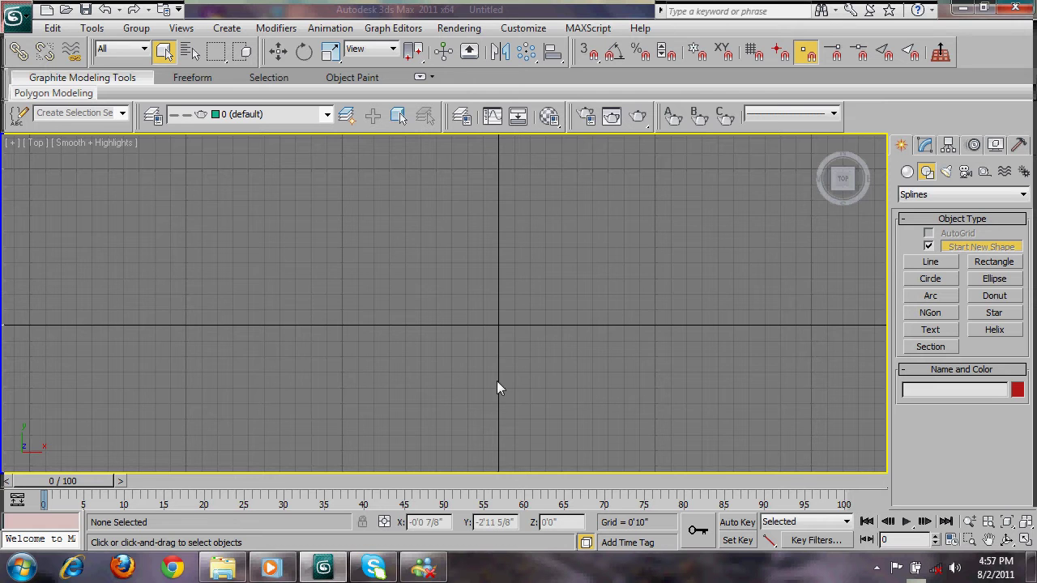
{"action": "middle_click_drag", "start_coordinate": [478, 335], "coordinate": [454, 327]}
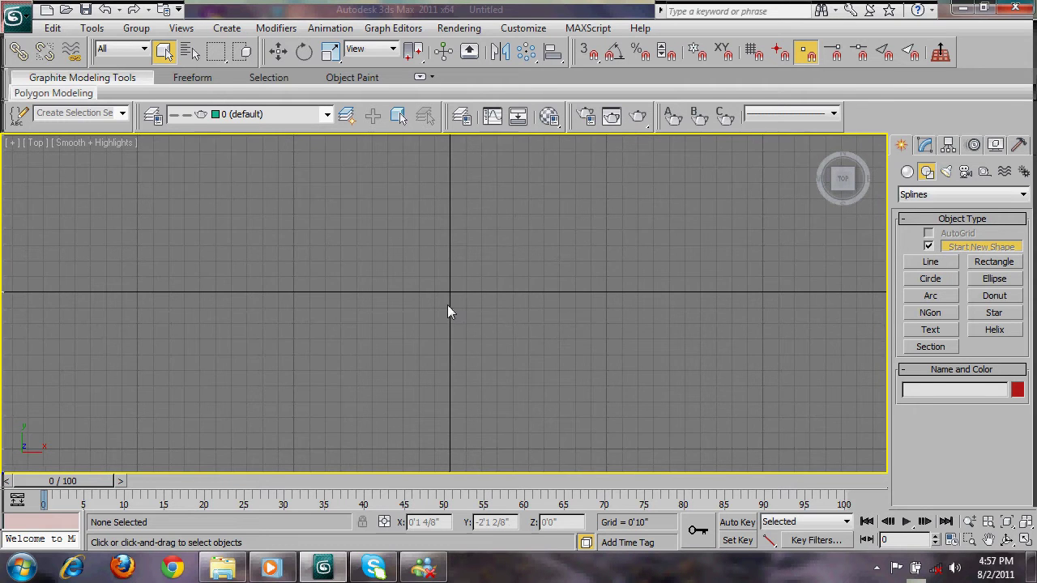
{"action": "mouse_move", "coordinate": [535, 318]}
{"action": "middle_mouse_down"}
{"action": "mouse_move", "coordinate": [493, 368]}
{"action": "mouse_move", "coordinate": [523, 330]}
{"action": "middle_mouse_up"}
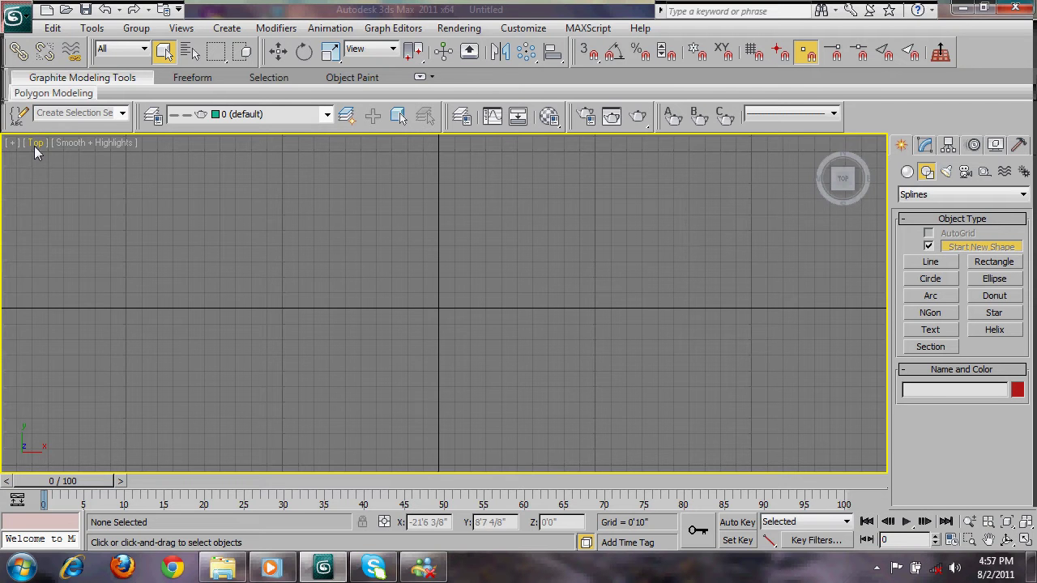
{"action": "middle_click_drag", "start_coordinate": [132, 189], "coordinate": [204, 179]}
{"action": "key", "text": "l"}
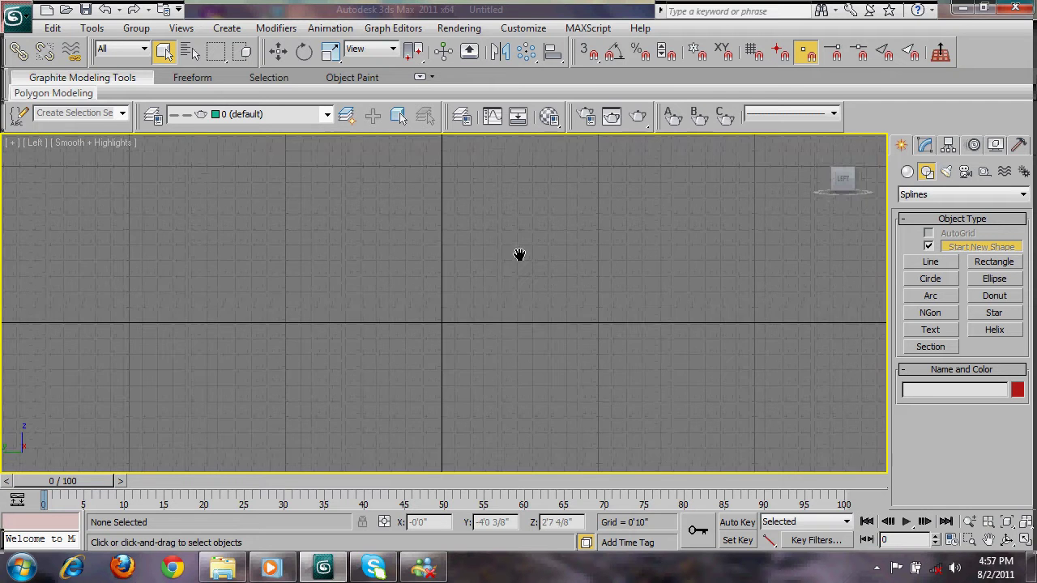
{"action": "key", "text": "f"}
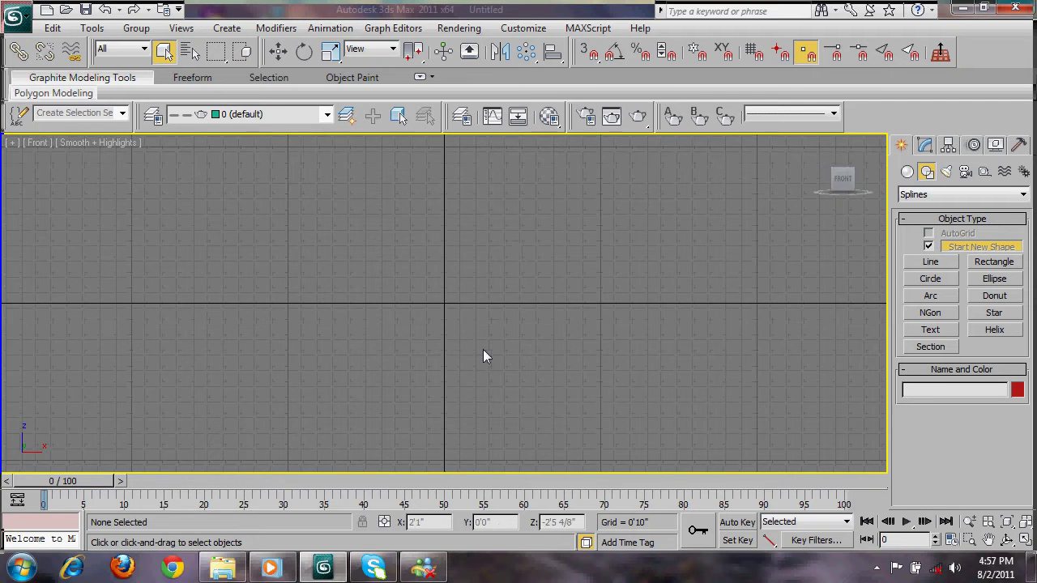
{"action": "key", "text": "p"}
{"action": "middle_click_drag", "start_coordinate": [498, 314], "coordinate": [565, 347], "text": "alt"}
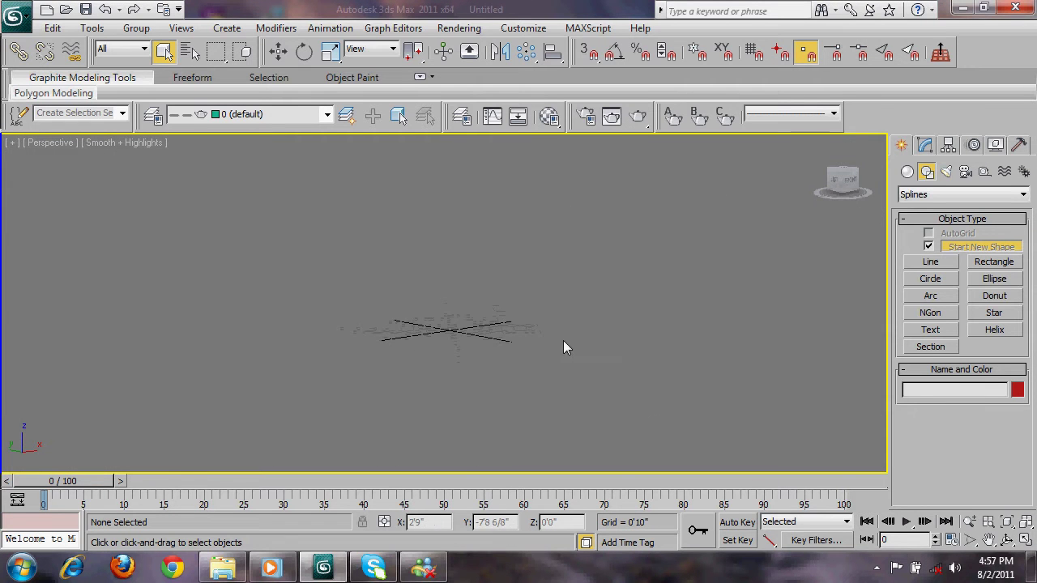
In the top view, draw a rectangle spline about 4'10" long and 5'11" wide around the origin
{"action": "key", "text": "t"}
{"action": "middle_click_drag", "start_coordinate": [603, 386], "coordinate": [539, 364]}
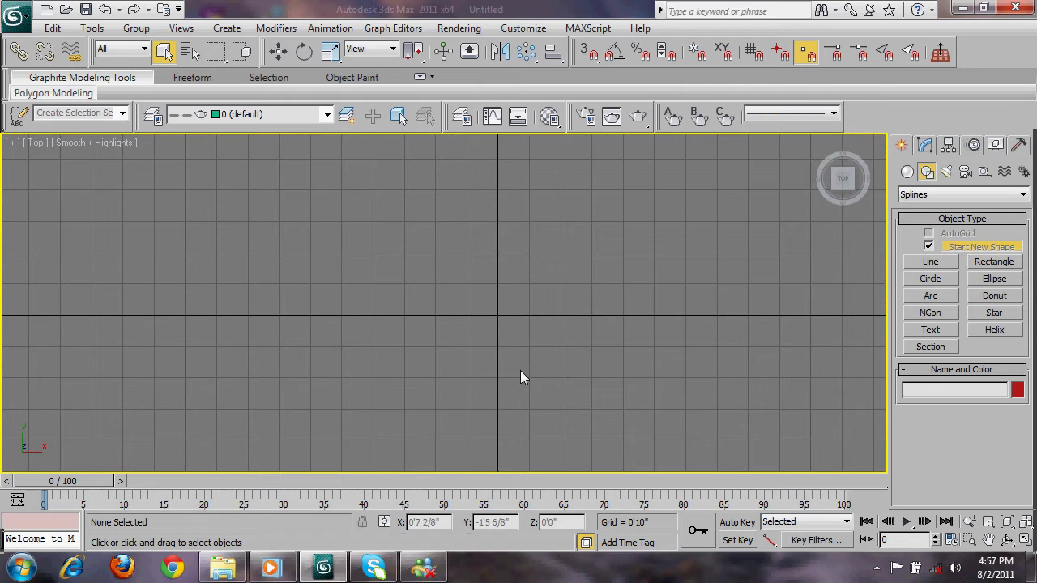
{"action": "left_click", "coordinate": [996, 268]}
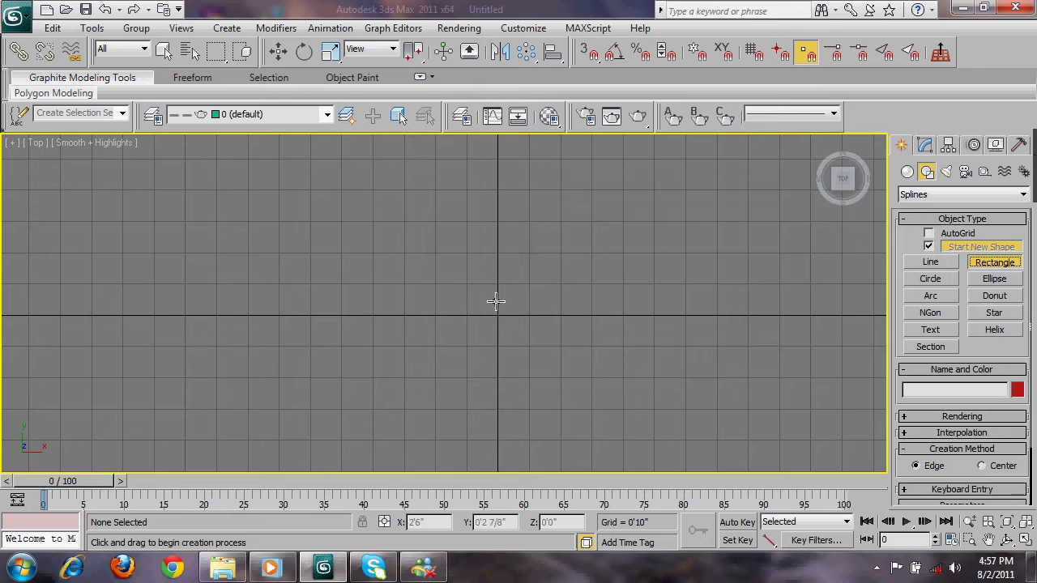
{"action": "left_click_drag", "start_coordinate": [402, 198], "coordinate": [629, 384]}
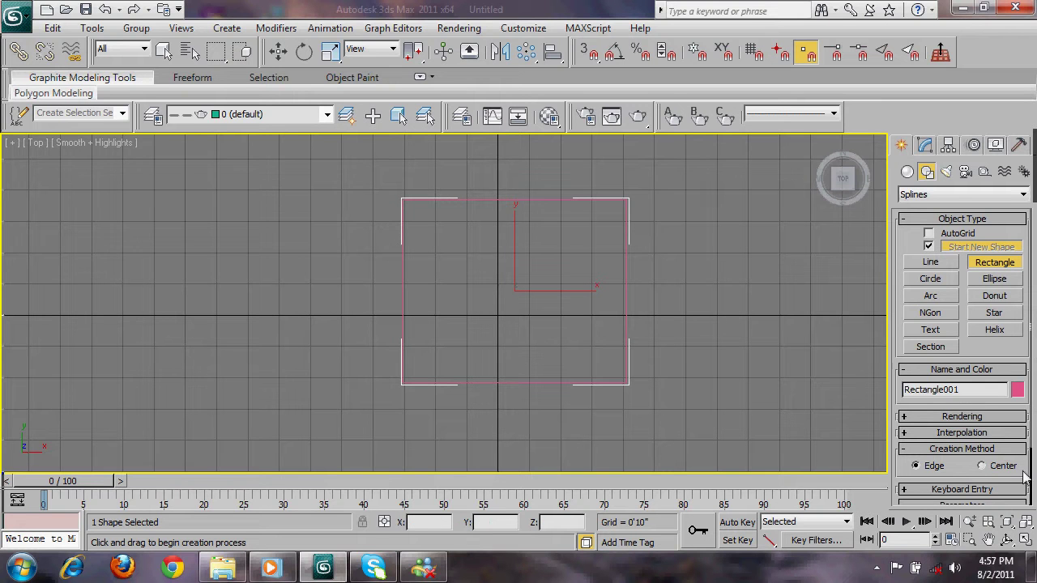
Set the rectangle's length and width to 12' each and finish creating it
{"action": "left_click_drag", "start_coordinate": [1014, 457], "coordinate": [1005, 200]}
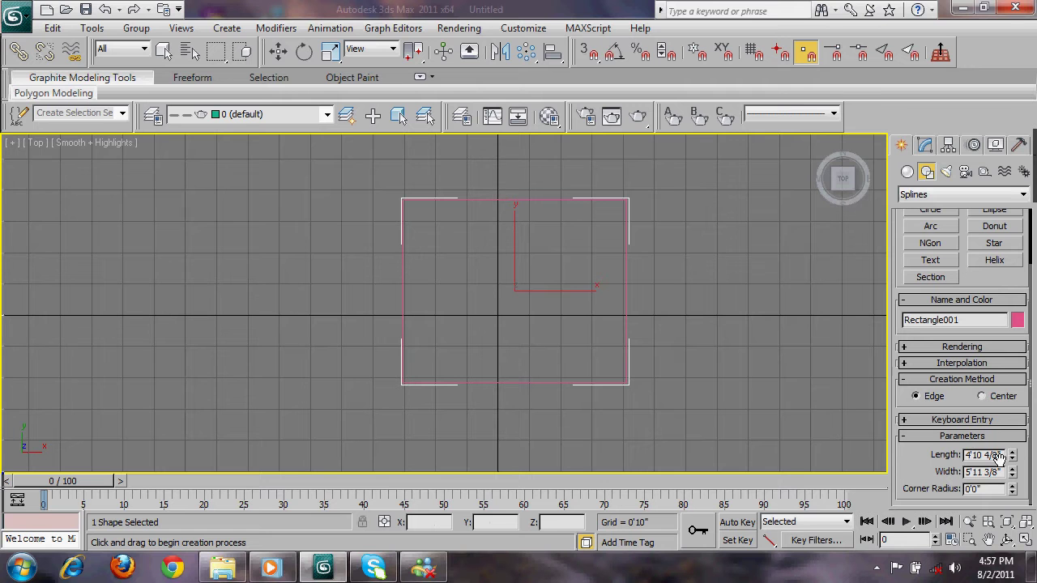
{"action": "left_click_drag", "start_coordinate": [1002, 456], "coordinate": [961, 454]}
{"action": "scroll", "coordinate": [532, 361], "scroll_direction": "down", "scroll_amount": 5}
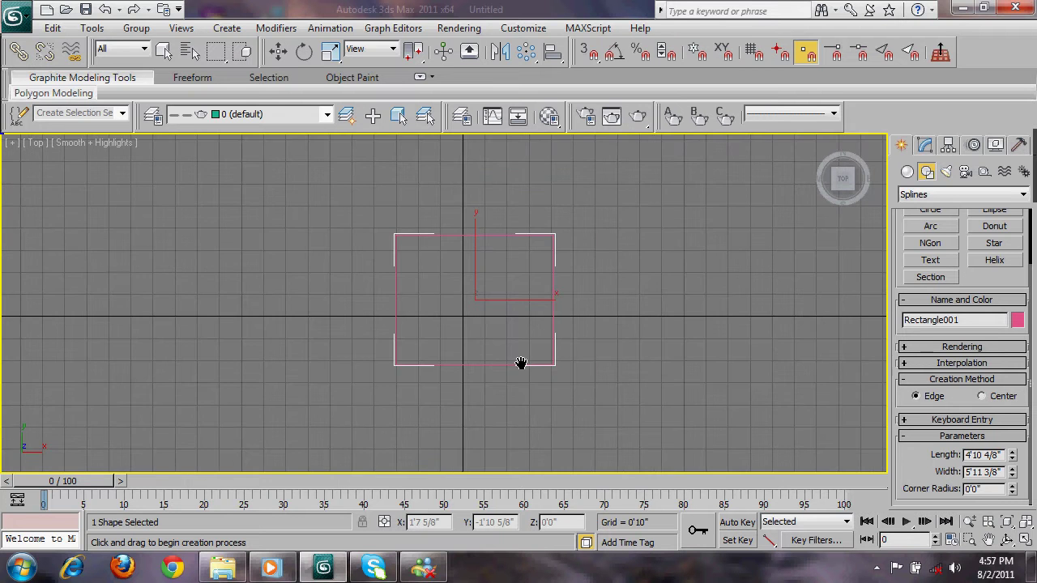
{"action": "left_click", "coordinate": [984, 454]}
{"action": "type", "text": "12"}
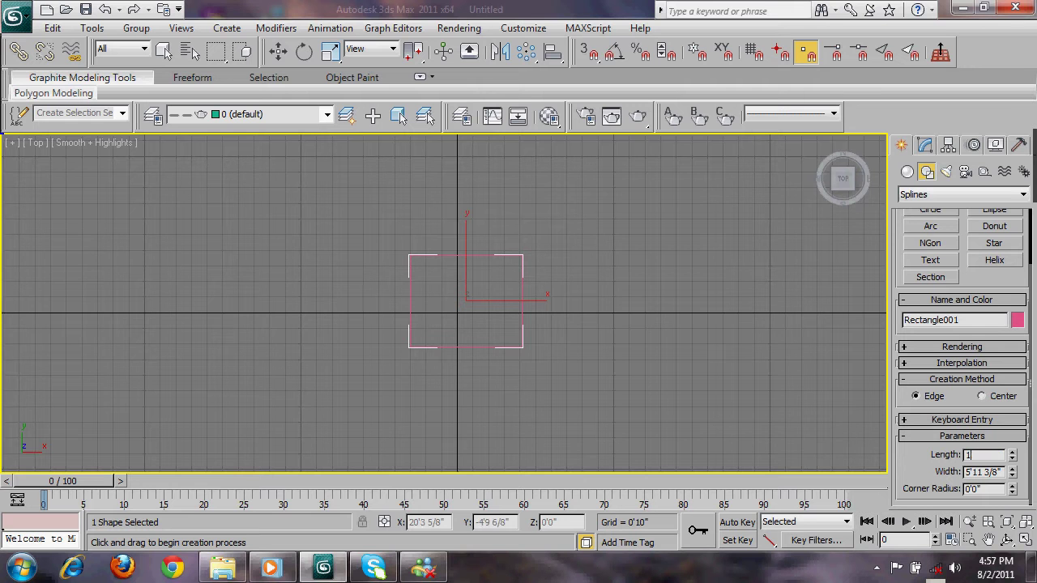
{"action": "key", "text": "Tab"}
{"action": "type", "text": "12"}
{"action": "key", "text": "Return"}
{"action": "right_click", "coordinate": [523, 330]}
{"action": "scroll", "coordinate": [510, 344], "scroll_direction": "down", "scroll_amount": 2}
{"action": "middle_click_drag", "start_coordinate": [491, 356], "coordinate": [500, 408]}
{"action": "key", "text": "t"}
{"action": "scroll", "coordinate": [572, 400], "scroll_direction": "down", "scroll_amount": 2}
Convert the 12' square rectangle to an editable spline
{"action": "key", "text": "w"}
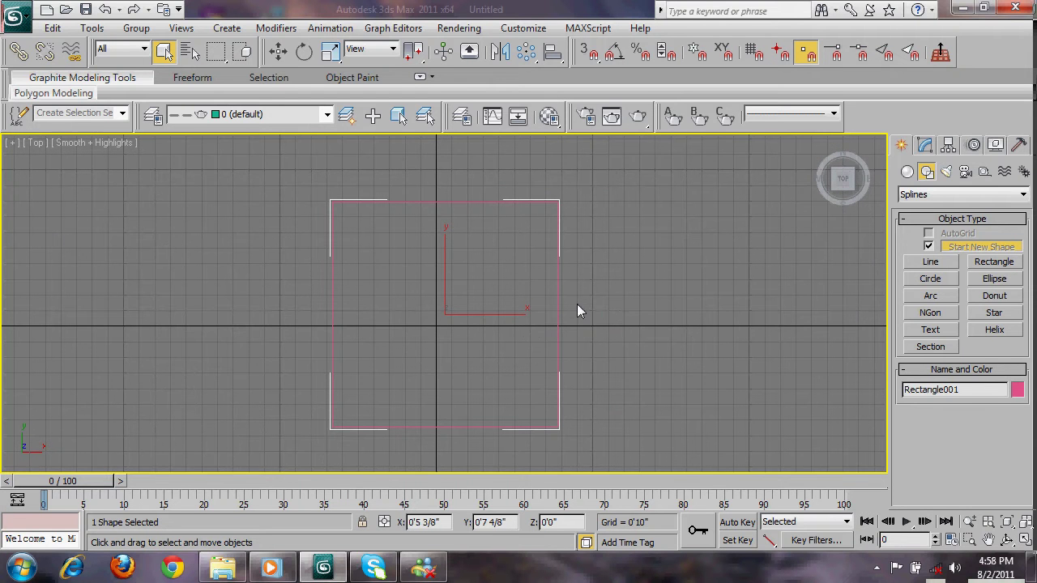
{"action": "left_click", "coordinate": [924, 146]}
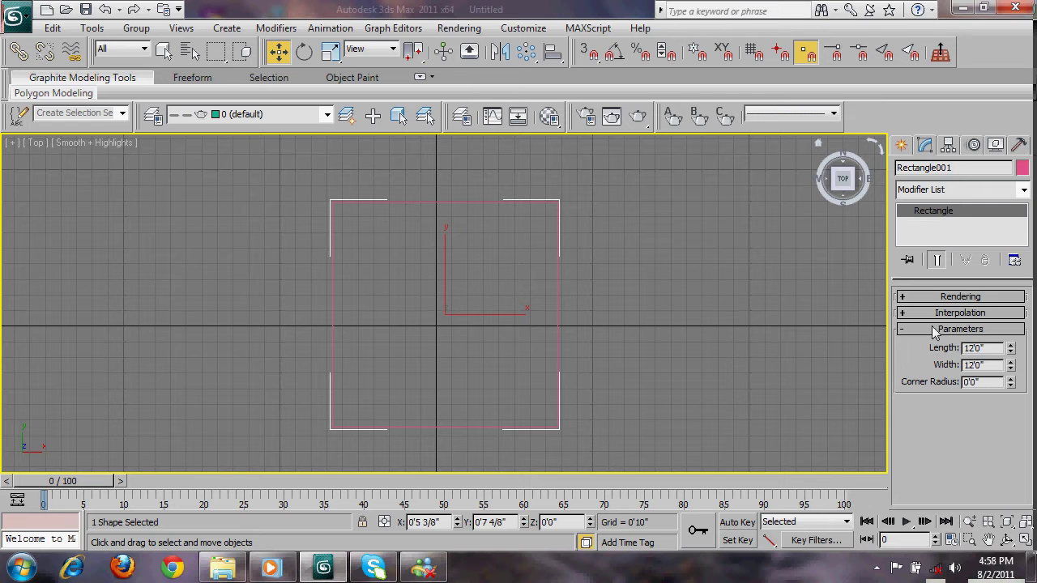
{"action": "right_click", "coordinate": [550, 268]}
{"action": "mouse_move", "coordinate": [634, 417]}
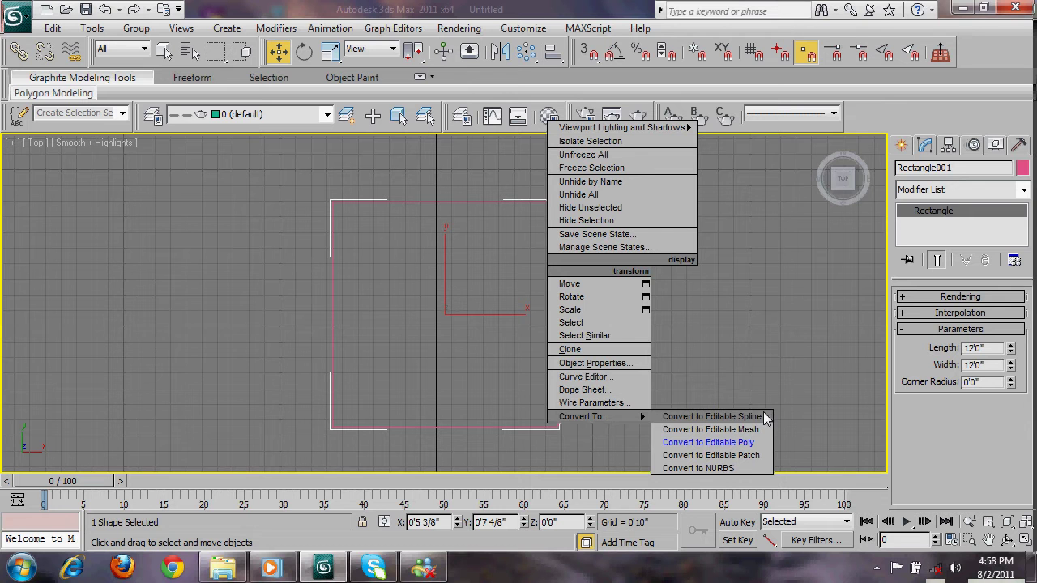
{"action": "left_click", "coordinate": [711, 416]}
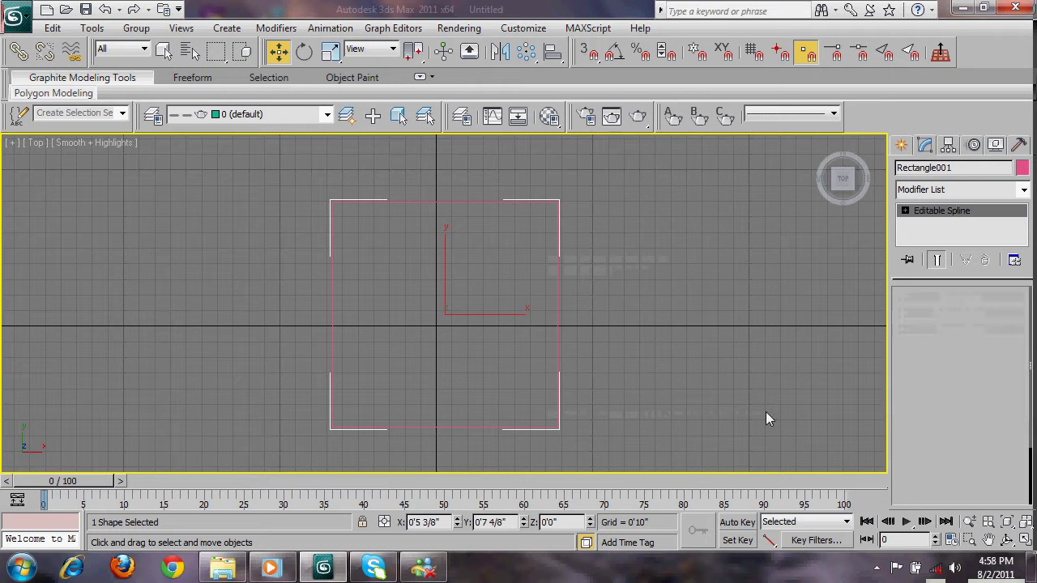
Go through the editable spline's vertex, segment and spline sub-object levels, then return to the object level
{"action": "left_click", "coordinate": [906, 211]}
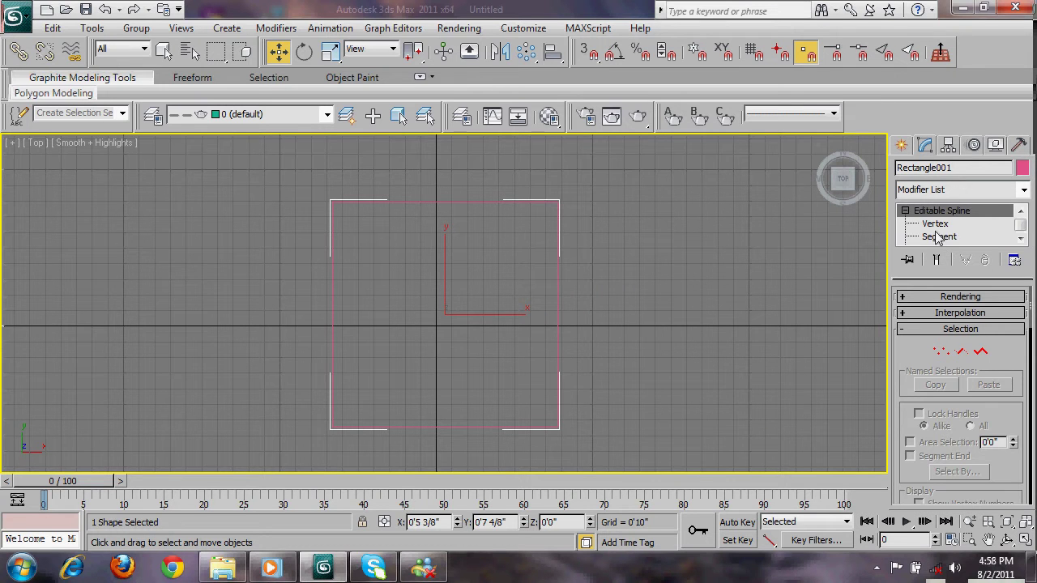
{"action": "left_click", "coordinate": [1021, 239]}
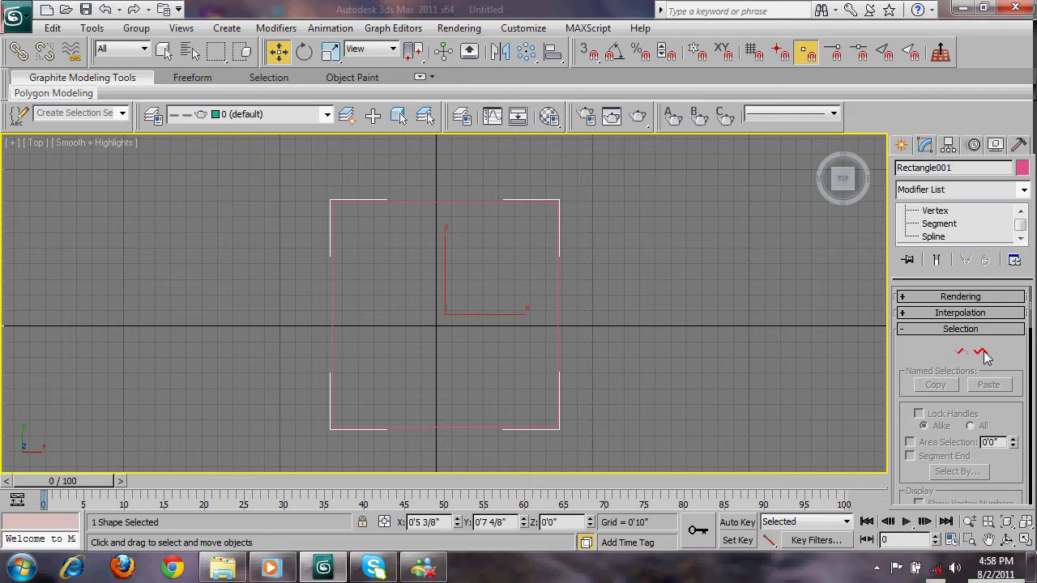
{"action": "key", "text": "1"}
{"action": "key", "text": "2"}
{"action": "key", "text": "3"}
{"action": "key", "text": "1"}
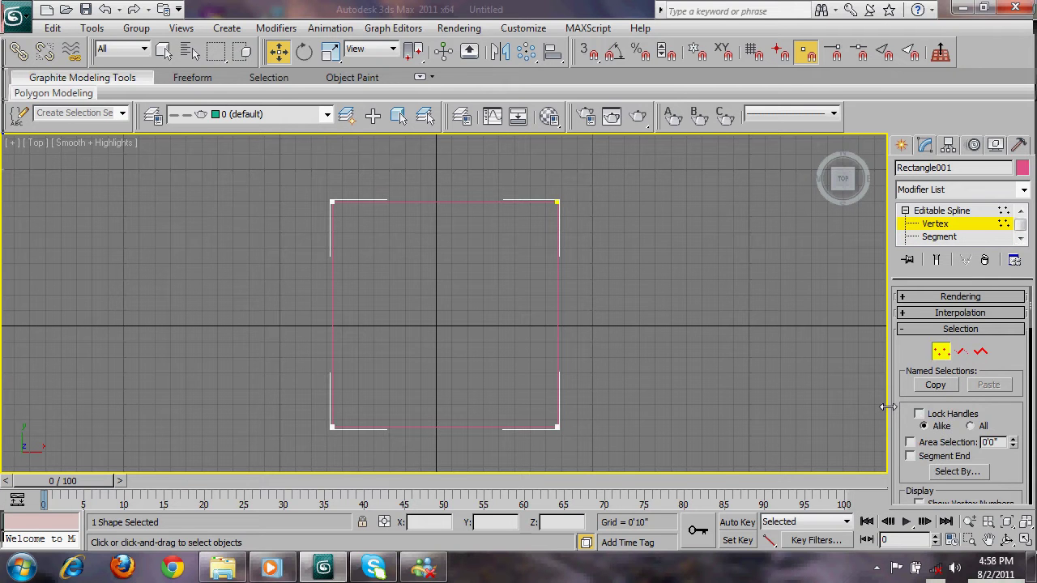
{"action": "key", "text": "1"}
Show the transform gizmo and move the rectangle in the XY plane to about X -0'2", Y -0'3"
{"action": "middle_click_drag", "start_coordinate": [673, 324], "coordinate": [687, 321]}
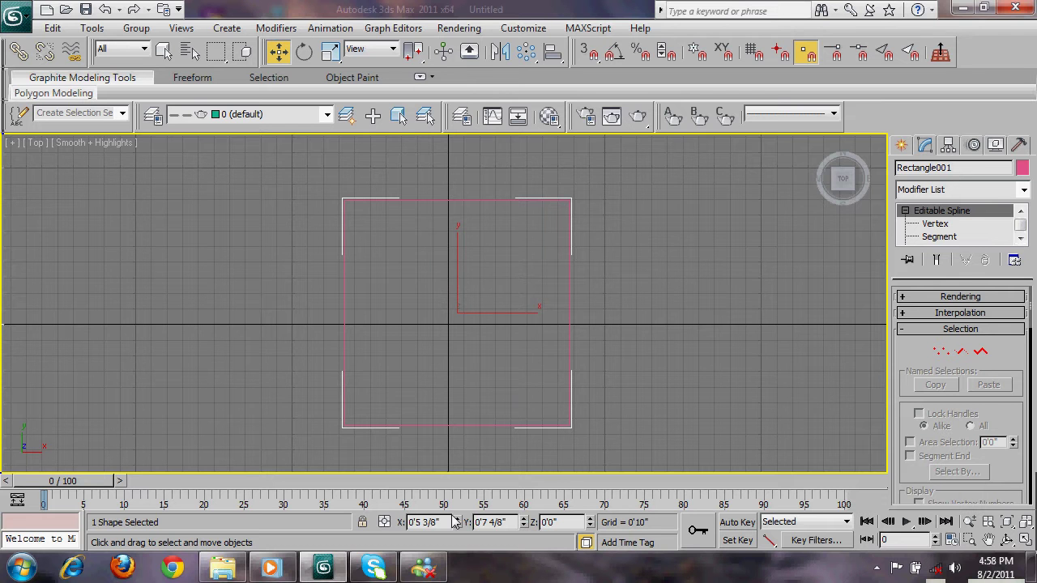
{"action": "middle_click_drag", "start_coordinate": [454, 397], "coordinate": [447, 393]}
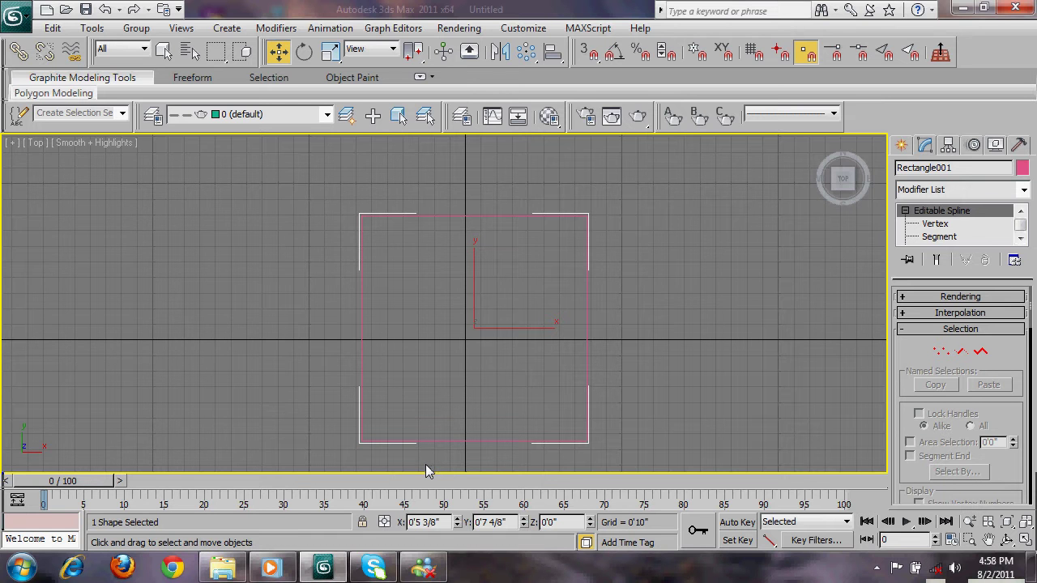
{"action": "middle_click_drag", "start_coordinate": [375, 384], "coordinate": [417, 349]}
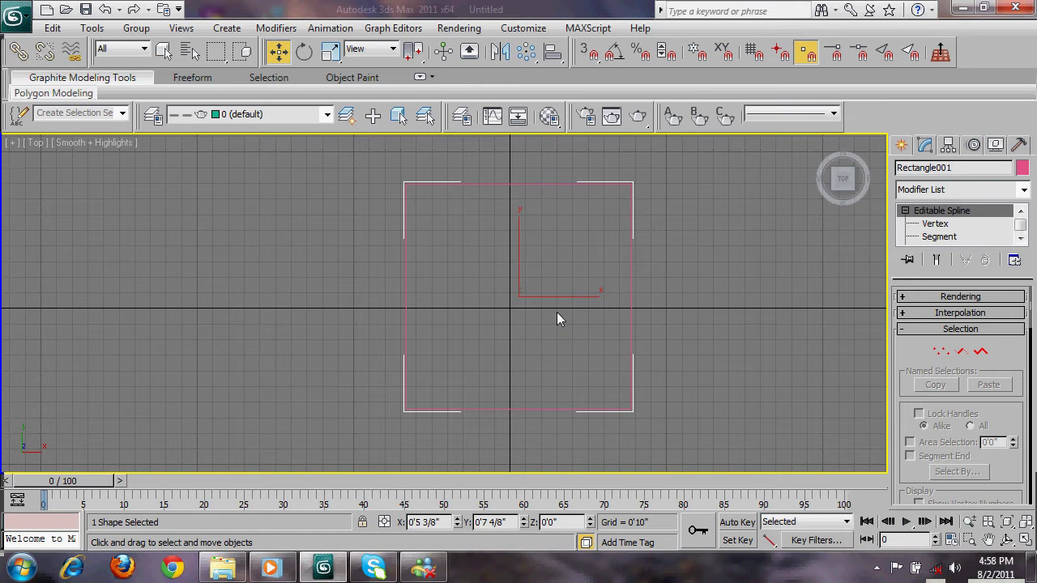
{"action": "key", "text": "x"}
{"action": "left_click_drag", "start_coordinate": [537, 278], "coordinate": [528, 298]}
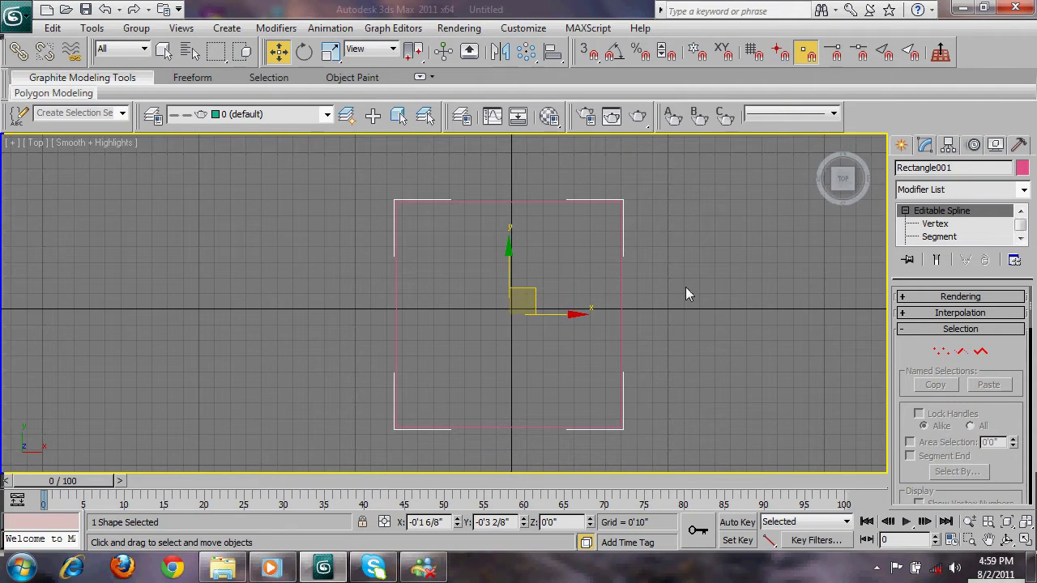
Enter the editable spline's vertex level and select the rectangle's upper-left vertex
{"action": "key", "text": "1"}
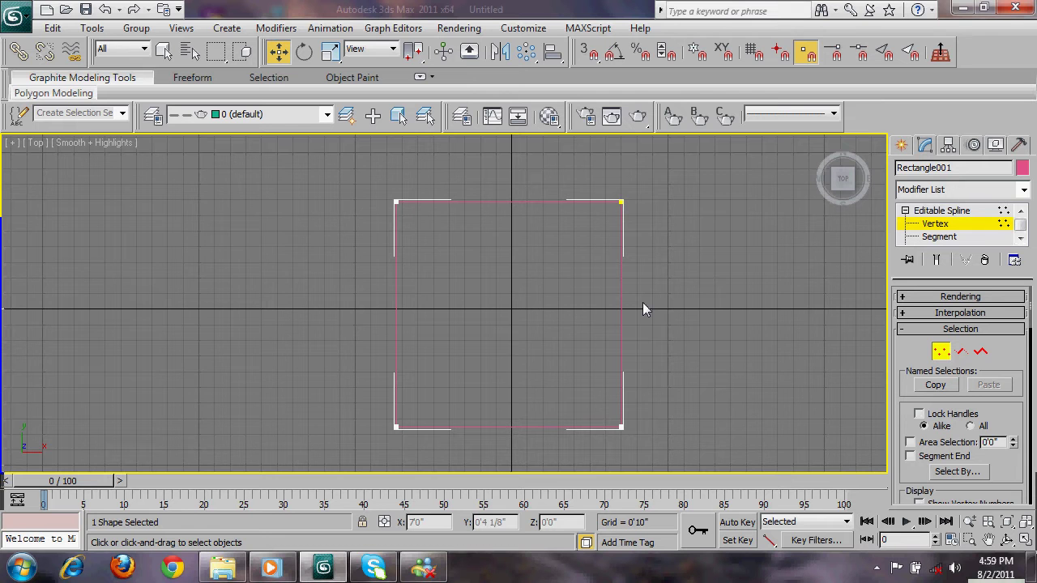
{"action": "middle_click_drag", "start_coordinate": [632, 274], "coordinate": [618, 279]}
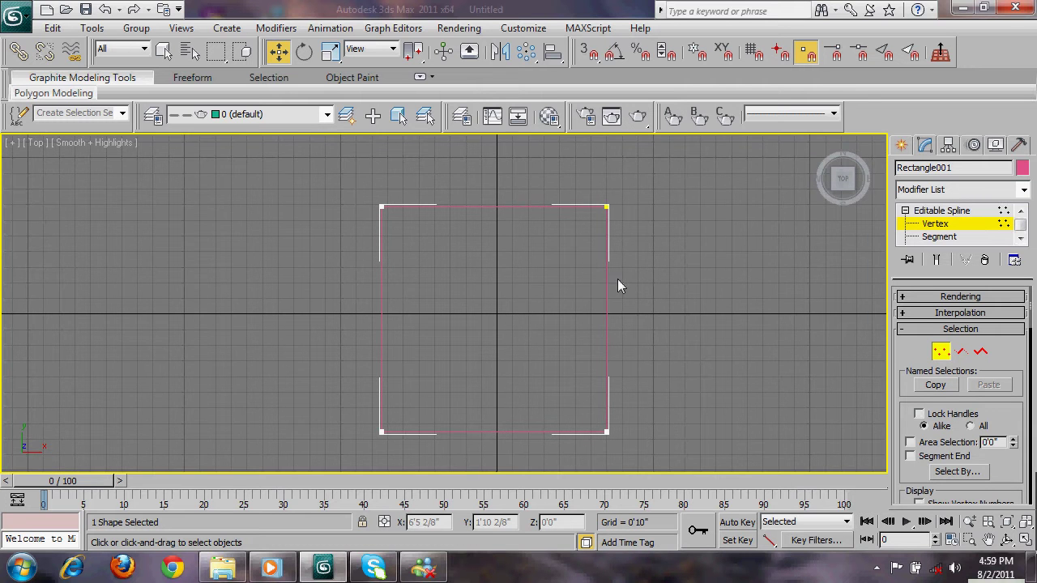
{"action": "middle_click_drag", "start_coordinate": [287, 299], "coordinate": [325, 288]}
{"action": "left_click_drag", "start_coordinate": [362, 141], "coordinate": [476, 263]}
Bend the top edge inward with the upper-left vertex's horizontal Bezier Corner handle, and undo the bend
{"action": "middle_click_drag", "start_coordinate": [455, 241], "coordinate": [509, 262]}
{"action": "scroll", "coordinate": [462, 261], "scroll_direction": "up", "scroll_amount": 2}
{"action": "mouse_move", "coordinate": [564, 190]}
{"action": "left_mouse_down"}
{"action": "mouse_move", "coordinate": [553, 127]}
{"action": "mouse_move", "coordinate": [563, 186]}
{"action": "left_mouse_up"}
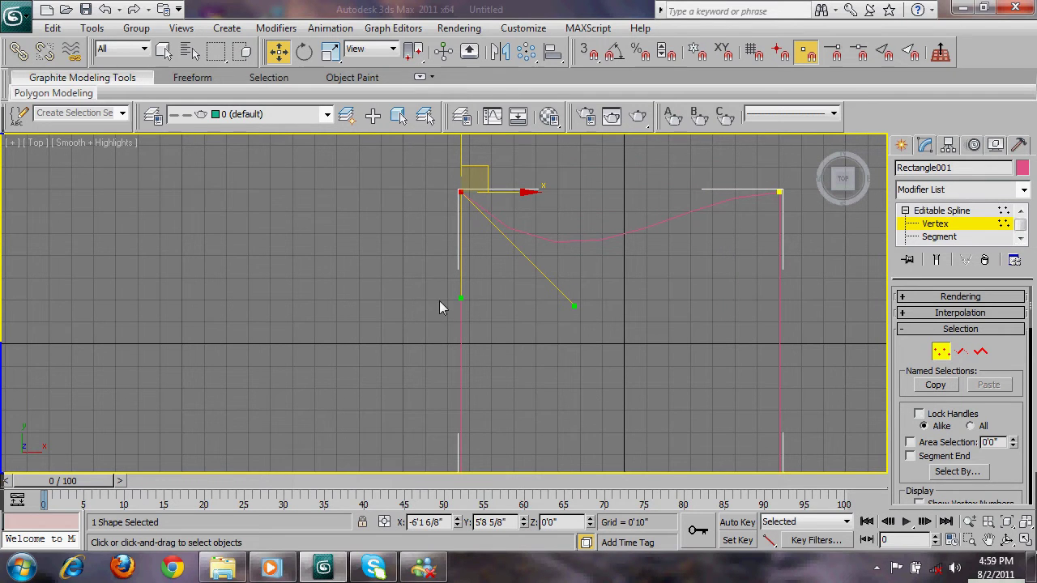
{"action": "key", "text": "ctrl+s"}
{"action": "left_click", "coordinate": [426, 227]}
{"action": "key", "text": "ctrl+z"}
{"action": "middle_click_drag", "start_coordinate": [509, 273], "coordinate": [520, 294]}
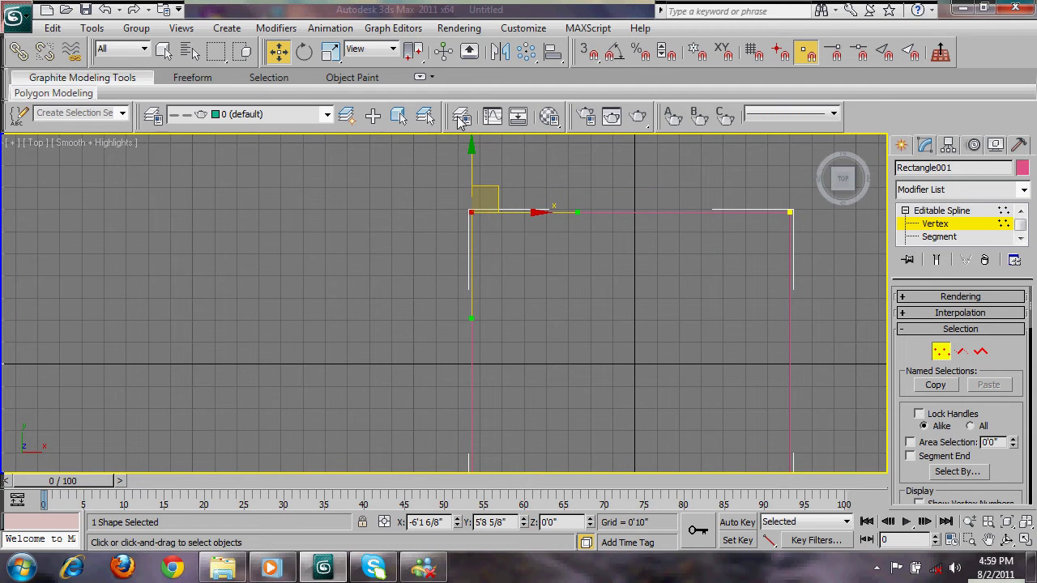
Convert the upper-left vertex to Bezier and tilt its tangent handle diagonally to curve both adjoining edges
{"action": "right_click", "coordinate": [468, 209]}
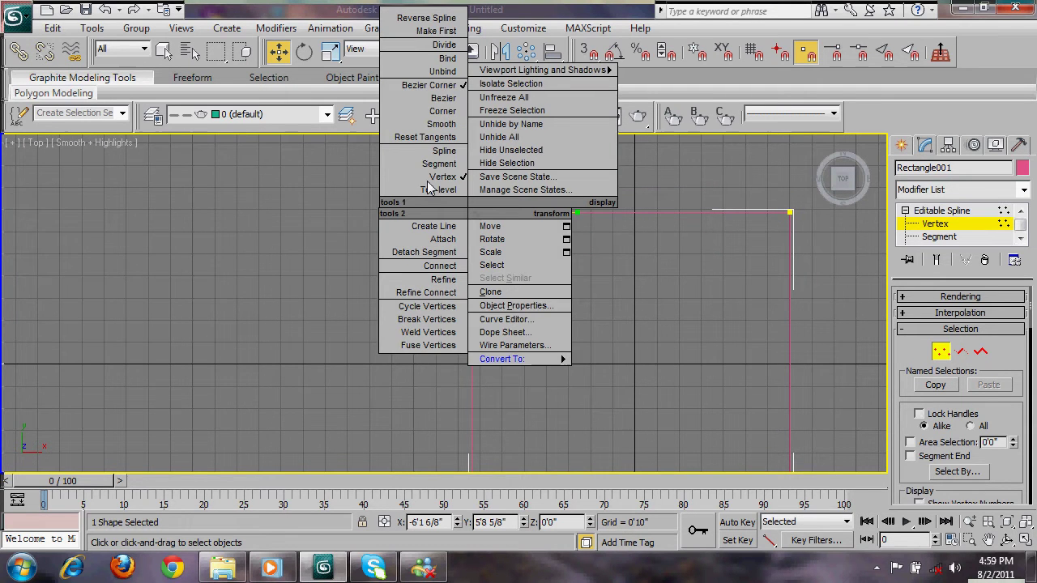
{"action": "left_click", "coordinate": [444, 100]}
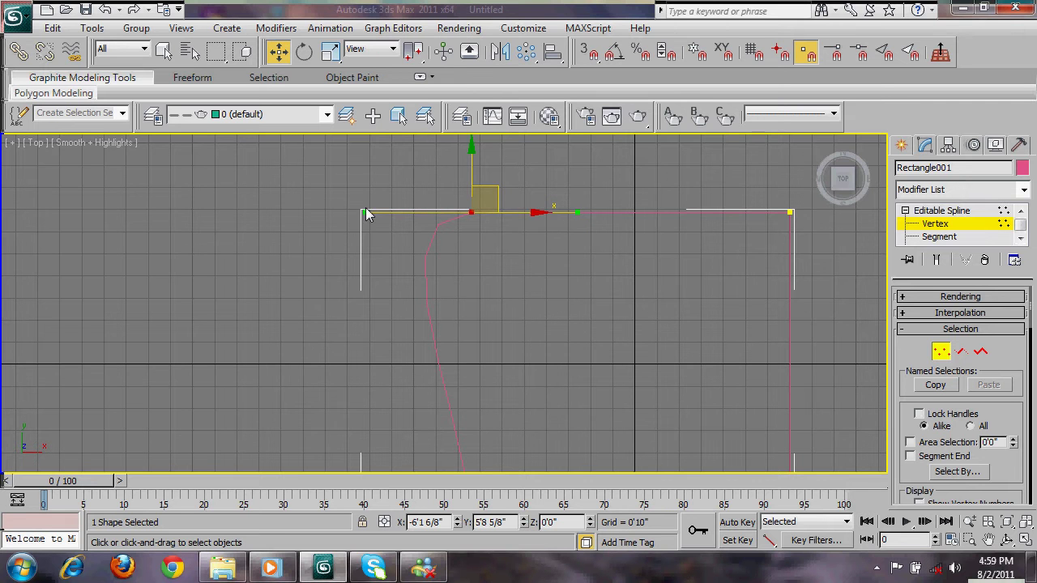
{"action": "left_click_drag", "start_coordinate": [366, 214], "coordinate": [402, 257]}
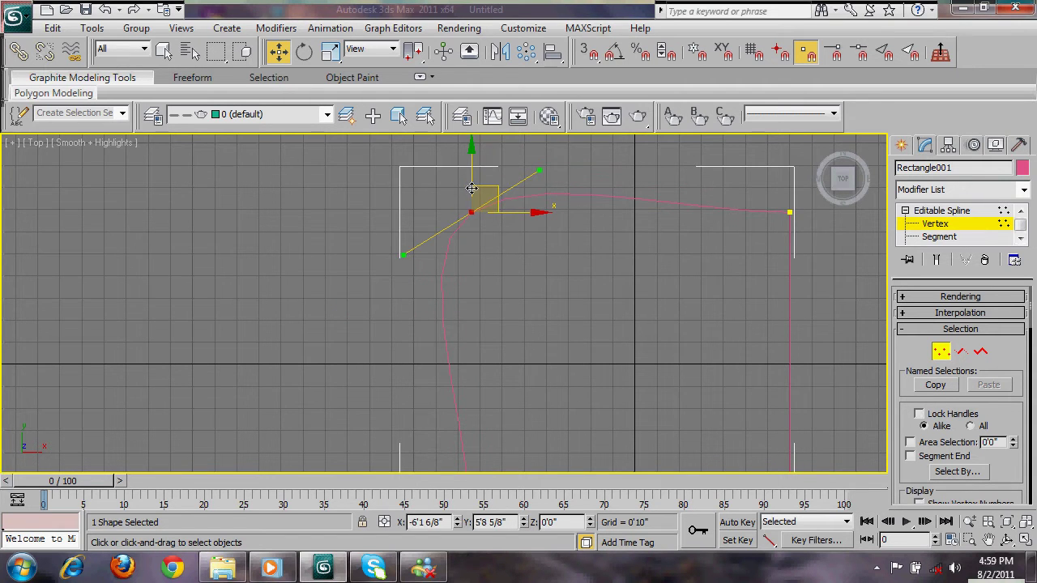
Change the upper-left vertex's type to Smooth
{"action": "right_click", "coordinate": [494, 202]}
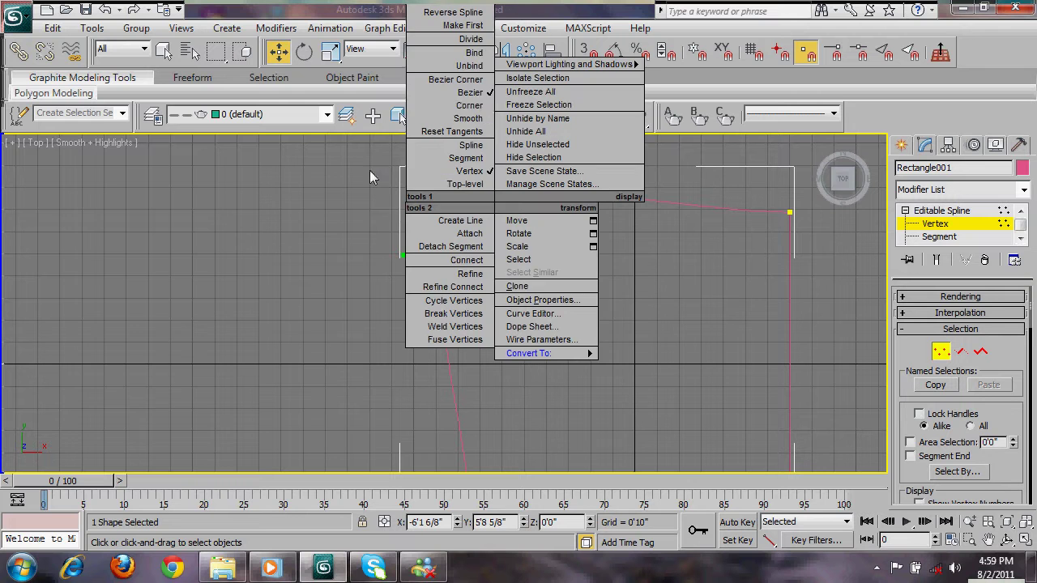
{"action": "left_click", "coordinate": [451, 131]}
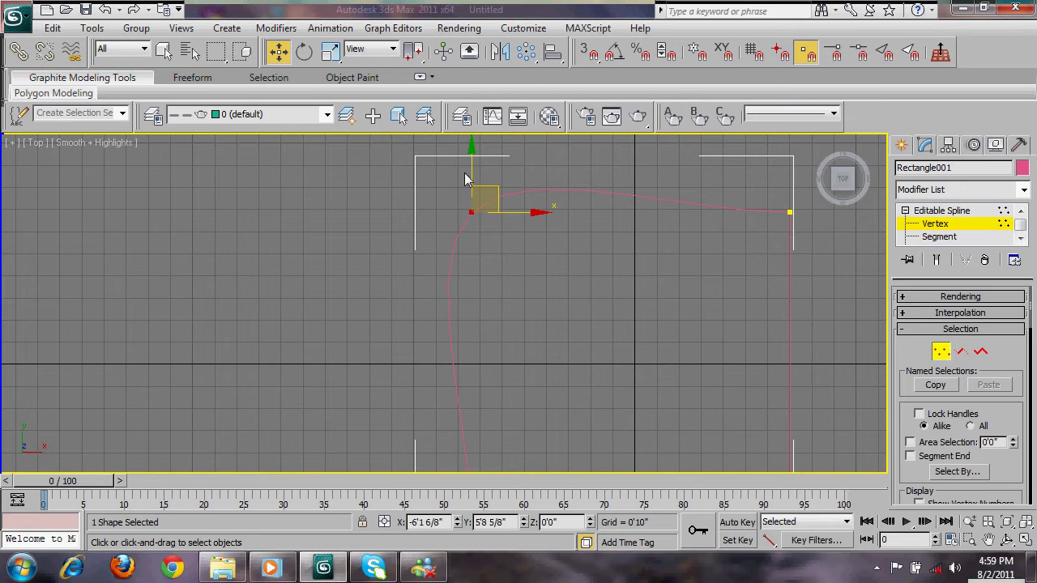
{"action": "right_click", "coordinate": [456, 232]}
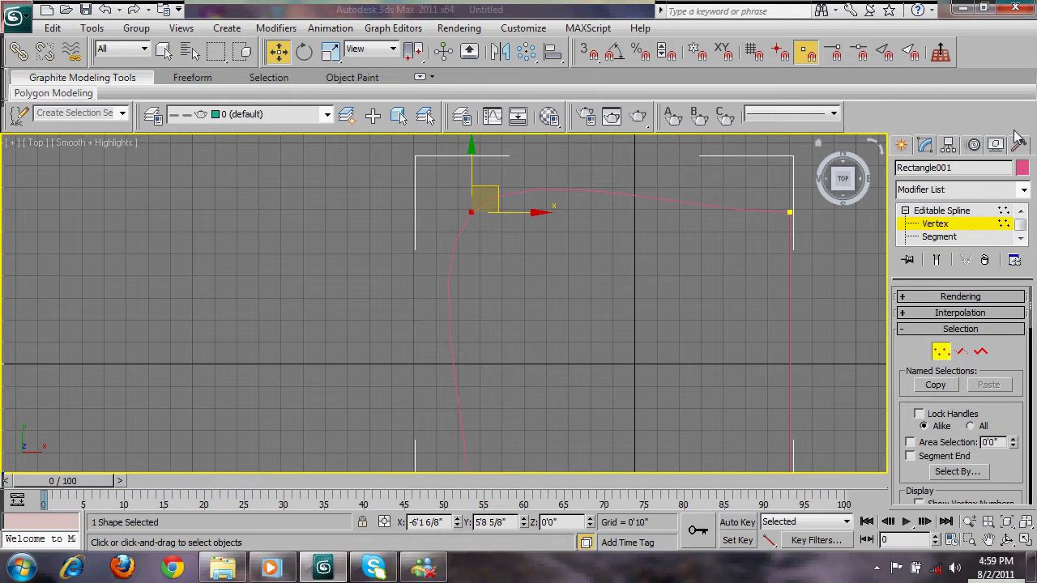
Return to the object level and change the spline's object color to dark blue
{"action": "left_click", "coordinate": [984, 226]}
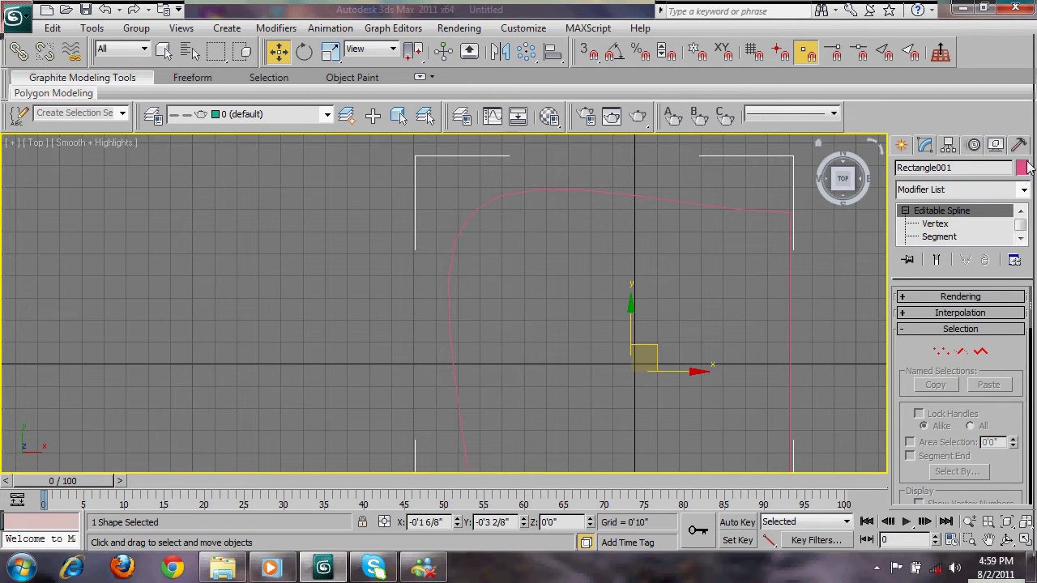
{"action": "left_click", "coordinate": [1022, 168]}
{"action": "left_click", "coordinate": [583, 275]}
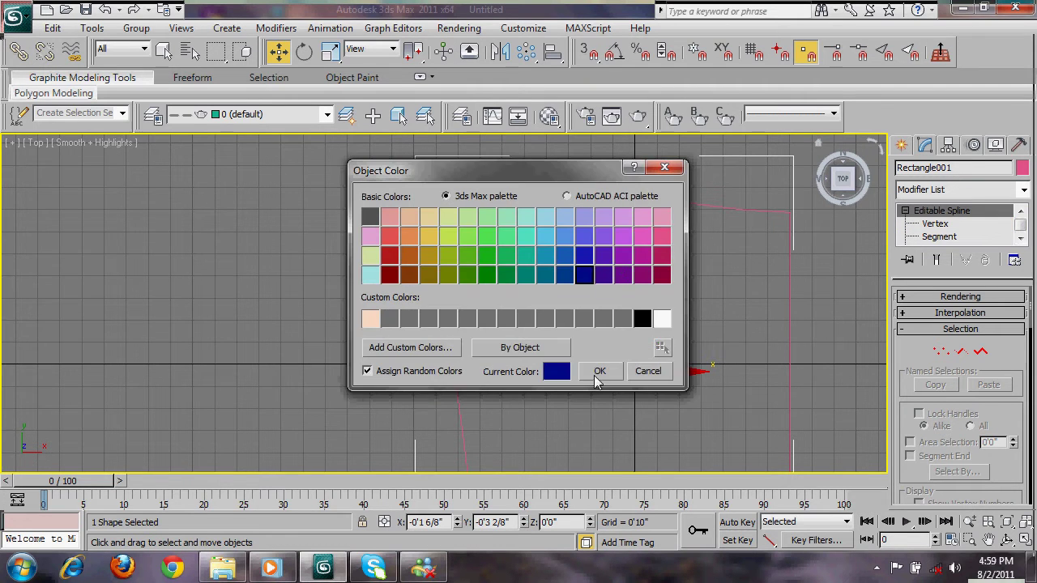
{"action": "left_click", "coordinate": [599, 370]}
{"action": "key", "text": "q"}
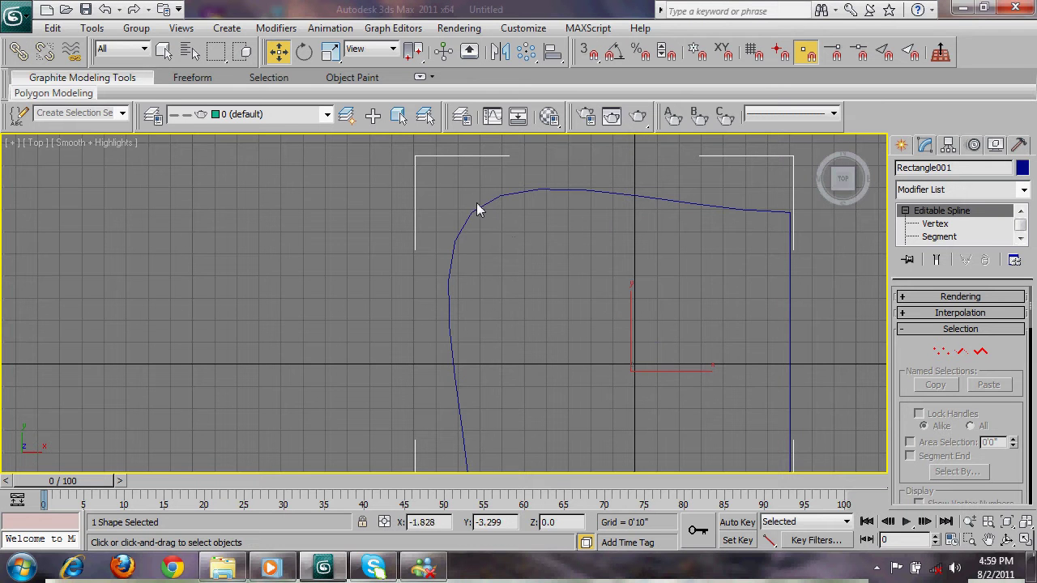
Reselect the upper-left vertex, change its type to Bezier and finally to Corner
{"action": "key", "text": "1"}
{"action": "left_click", "coordinate": [469, 212]}
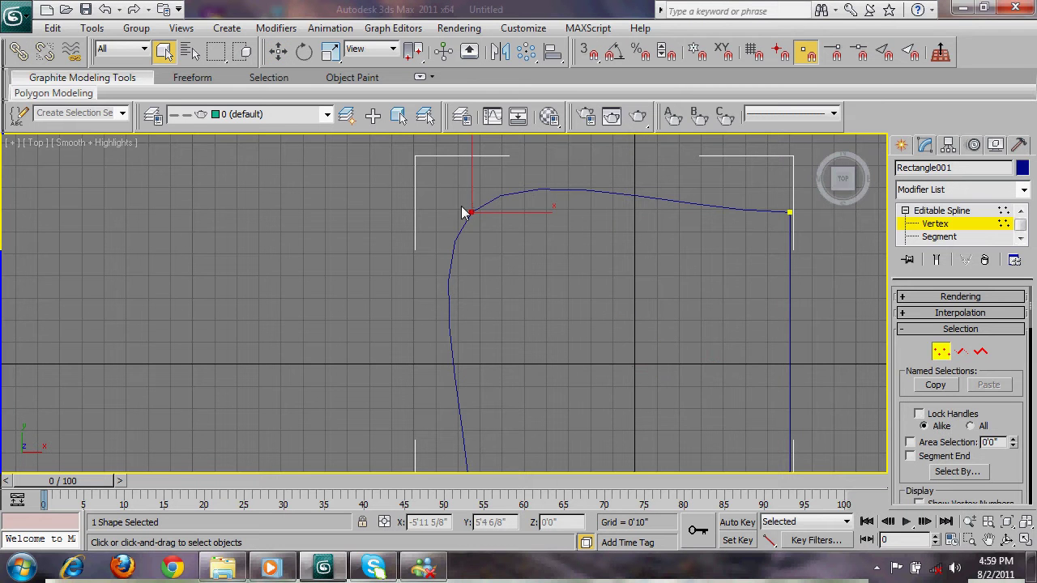
{"action": "key", "text": "w"}
{"action": "right_click", "coordinate": [474, 211]}
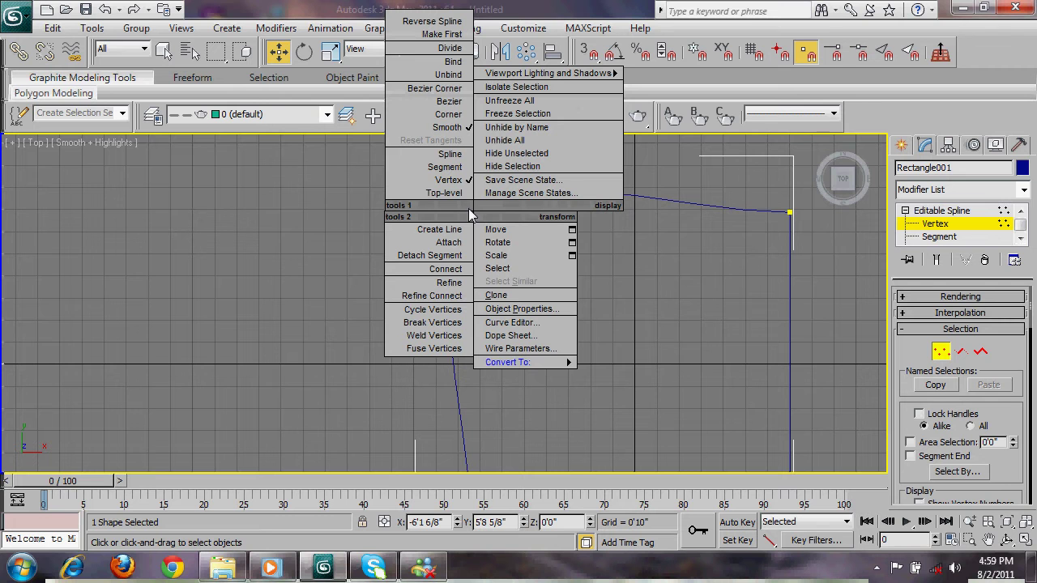
{"action": "left_click", "coordinate": [449, 101]}
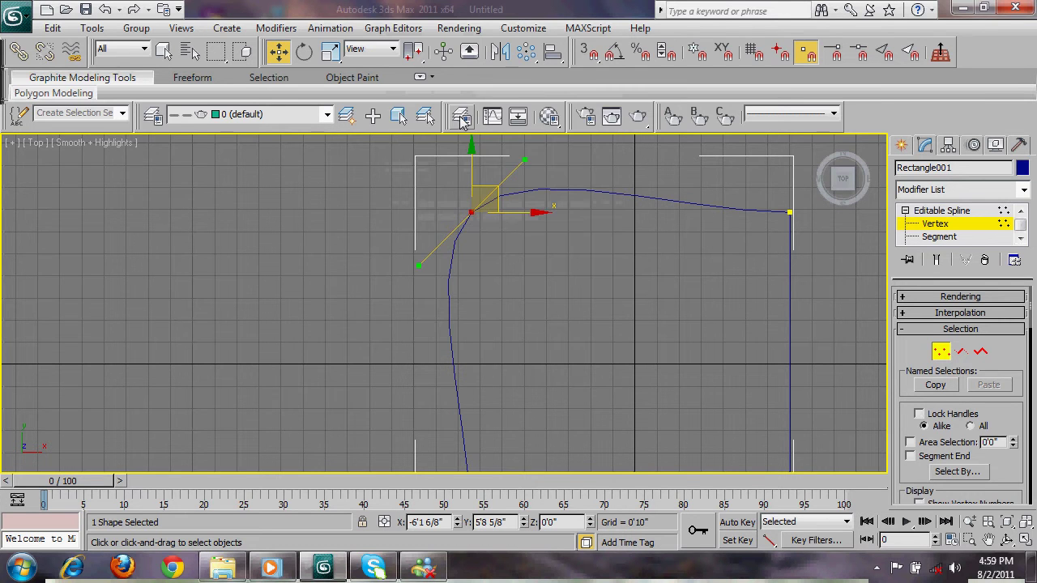
{"action": "right_click", "coordinate": [451, 203]}
{"action": "left_click", "coordinate": [437, 106]}
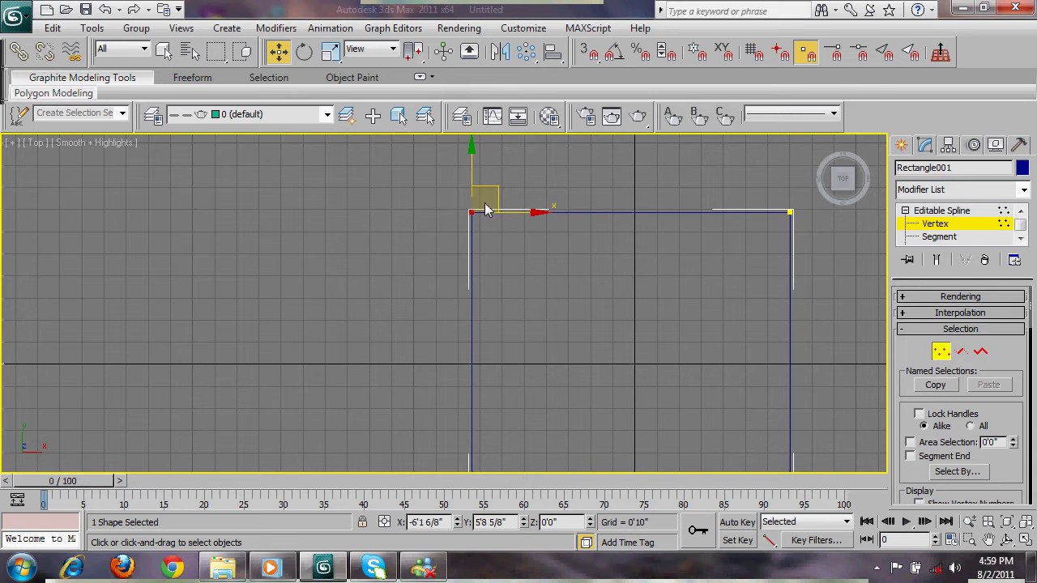
Select the rectangle's upper-right, lower-right and lower-left vertices one after another
{"action": "middle_click_drag", "start_coordinate": [553, 214], "coordinate": [442, 266]}
{"action": "left_click", "coordinate": [679, 264]}
{"action": "middle_click_drag", "start_coordinate": [638, 259], "coordinate": [645, 29]}
{"action": "left_click_drag", "start_coordinate": [652, 282], "coordinate": [707, 425]}
{"action": "left_click_drag", "start_coordinate": [244, 299], "coordinate": [431, 430]}
{"action": "middle_click_drag", "start_coordinate": [503, 352], "coordinate": [557, 408]}
{"action": "scroll", "coordinate": [557, 379], "scroll_direction": "down", "scroll_amount": 2}
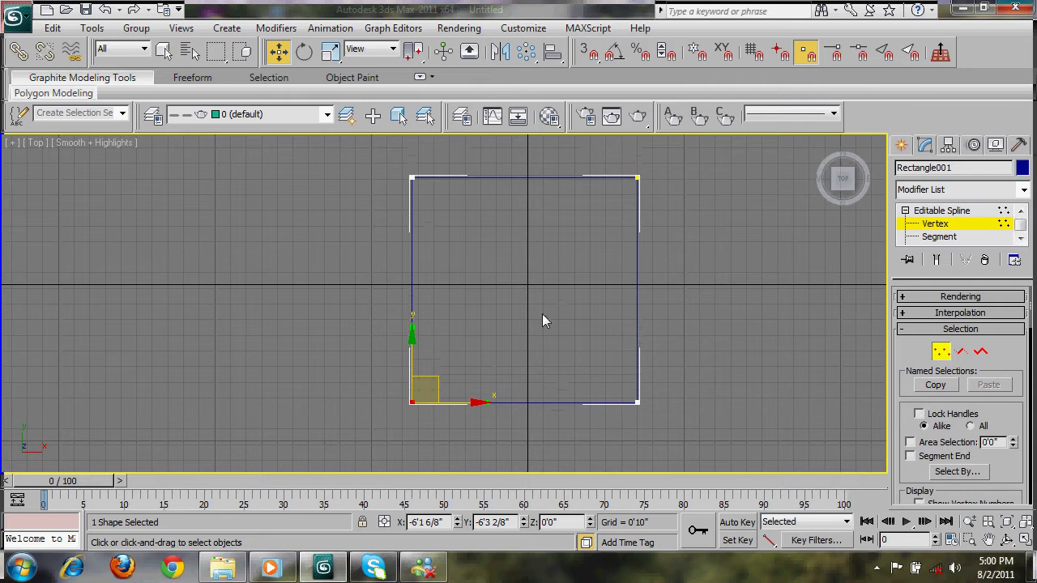
Return to the object level and delete the blue rectangle
{"action": "left_click", "coordinate": [946, 211]}
{"action": "middle_click_drag", "start_coordinate": [714, 256], "coordinate": [662, 275]}
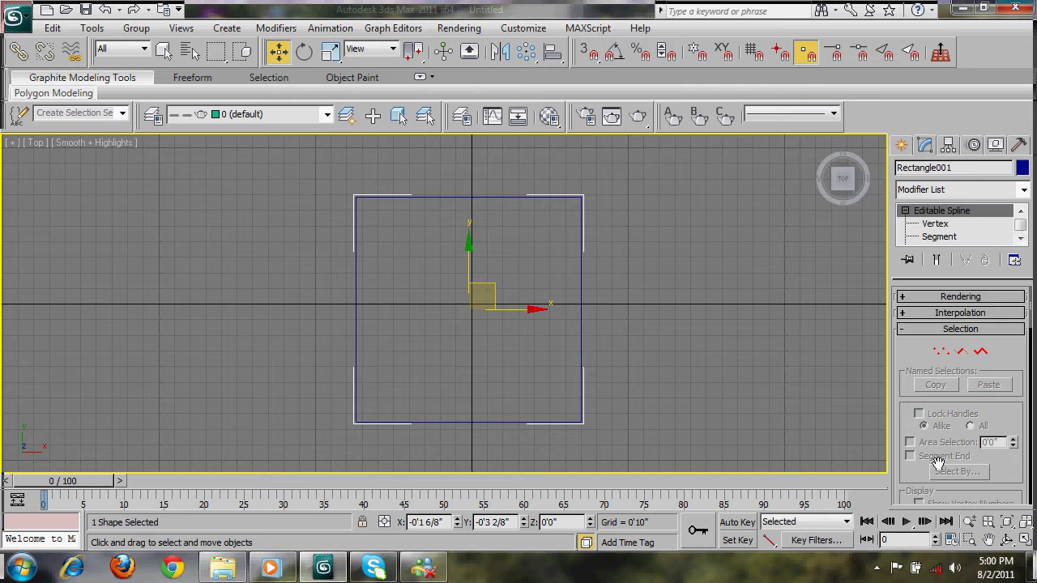
{"action": "scroll", "coordinate": [912, 420], "scroll_direction": "down", "scroll_amount": 2}
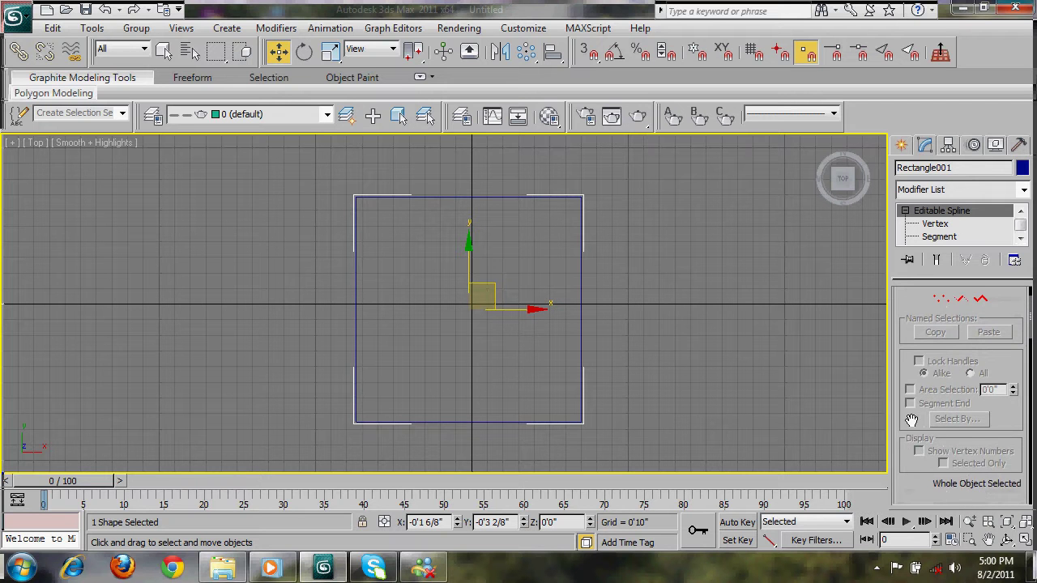
{"action": "scroll", "coordinate": [911, 419], "scroll_direction": "up", "scroll_amount": 1}
{"action": "middle_click_drag", "start_coordinate": [675, 336], "coordinate": [691, 334]}
{"action": "key", "text": "Delete"}
{"action": "middle_click_drag", "start_coordinate": [708, 248], "coordinate": [710, 265]}
Draw a new rectangle spline about 14'4" long and 19'11" wide around the origin in the top view
{"action": "left_click", "coordinate": [901, 145]}
{"action": "middle_click_drag", "start_coordinate": [623, 295], "coordinate": [614, 295]}
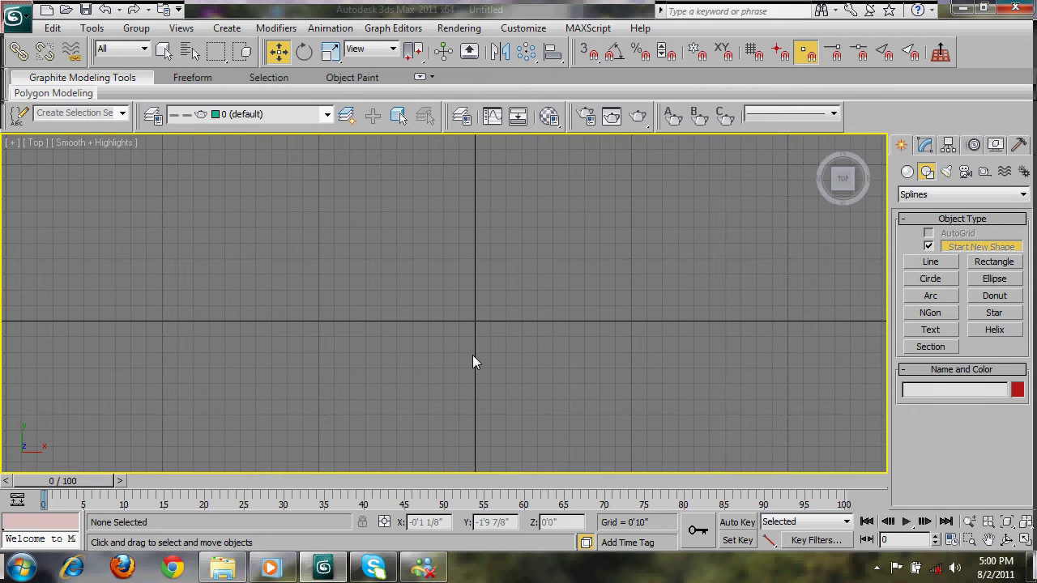
{"action": "middle_click_drag", "start_coordinate": [471, 362], "coordinate": [460, 354]}
{"action": "scroll", "coordinate": [641, 366], "scroll_direction": "down", "scroll_amount": 2}
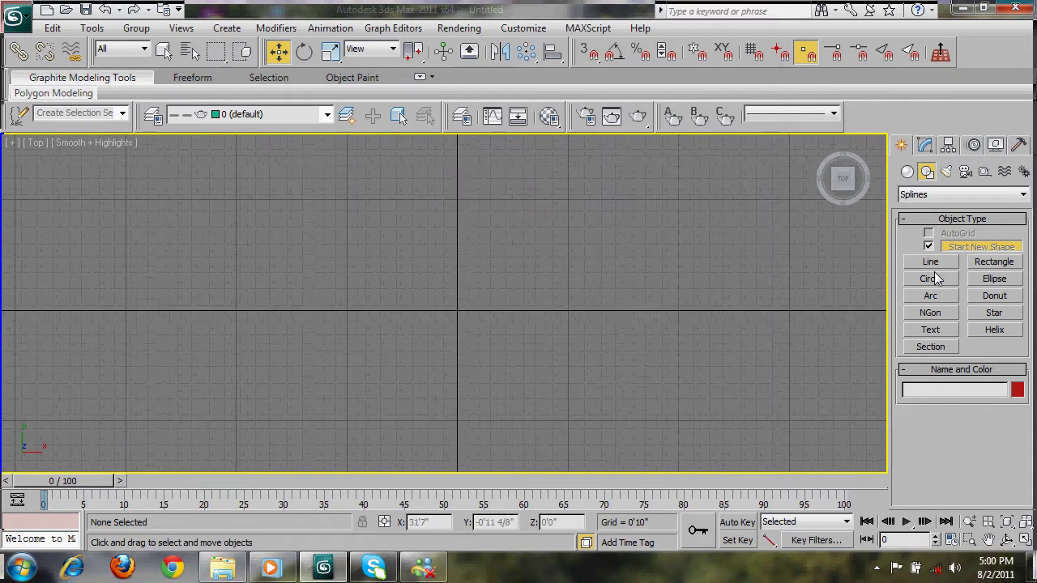
{"action": "left_click", "coordinate": [990, 262]}
{"action": "left_click_drag", "start_coordinate": [286, 186], "coordinate": [555, 377]}
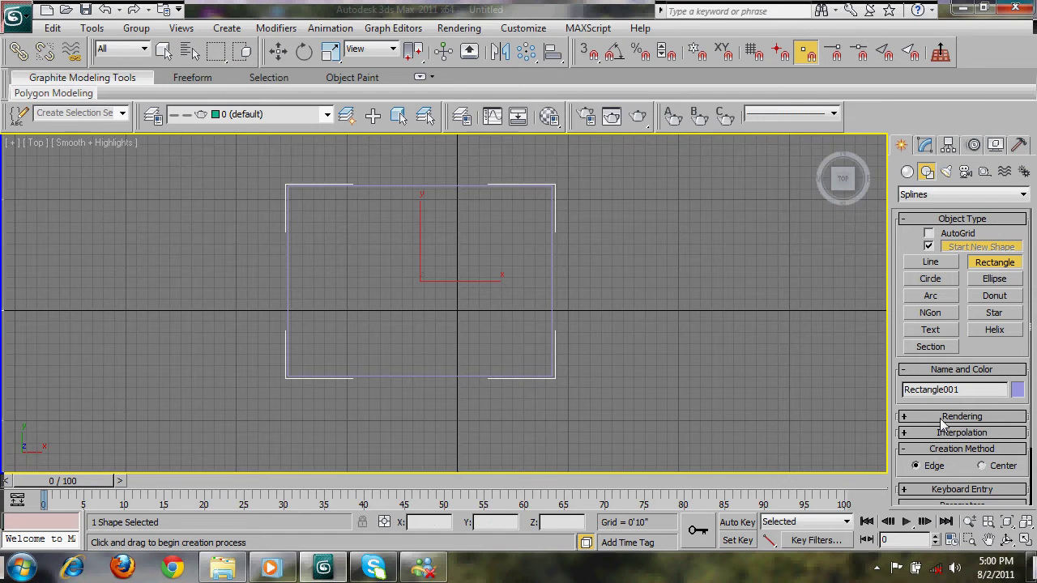
Set the new rectangle's length to 16' and width to 18', finish creating it and show its modifiable parameters
{"action": "scroll", "coordinate": [944, 441], "scroll_direction": "down", "scroll_amount": 2}
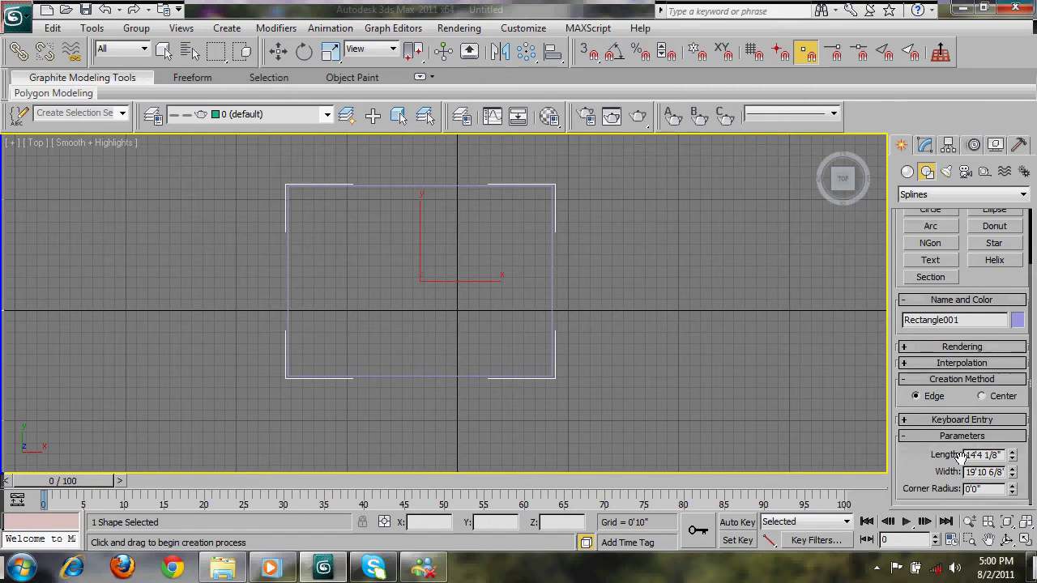
{"action": "left_click_drag", "start_coordinate": [969, 456], "coordinate": [1004, 455]}
{"action": "type", "text": "16"}
{"action": "key", "text": "Tab"}
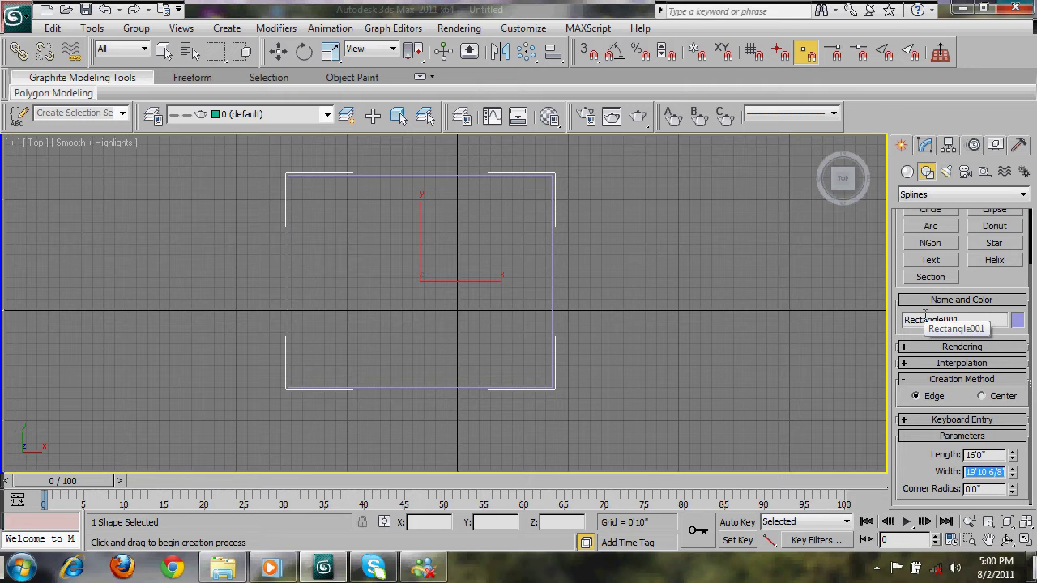
{"action": "type", "text": "1/8"}
{"action": "key", "text": "Return"}
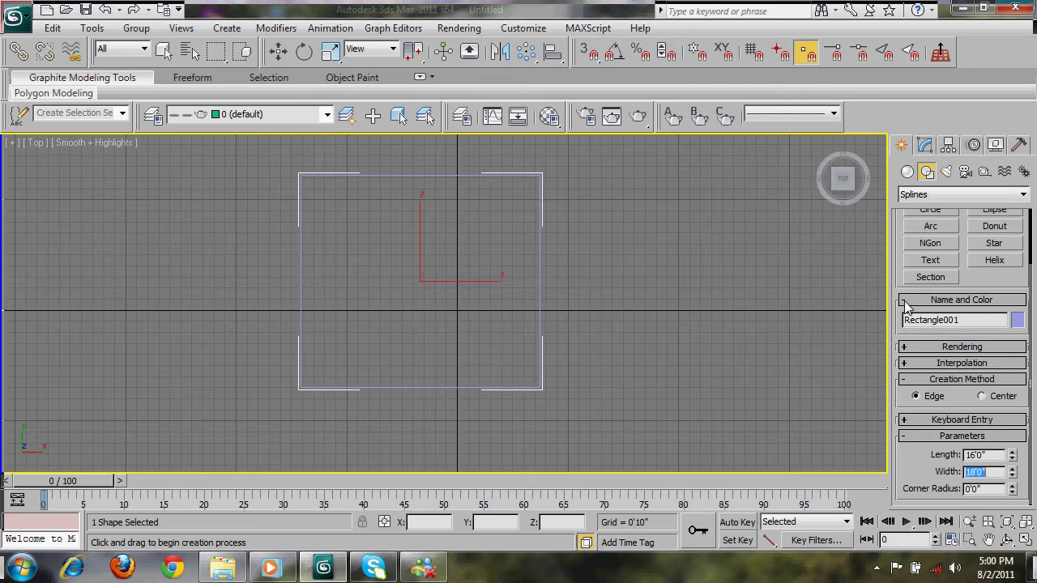
{"action": "right_click", "coordinate": [660, 183]}
{"action": "middle_click_drag", "start_coordinate": [542, 339], "coordinate": [502, 343]}
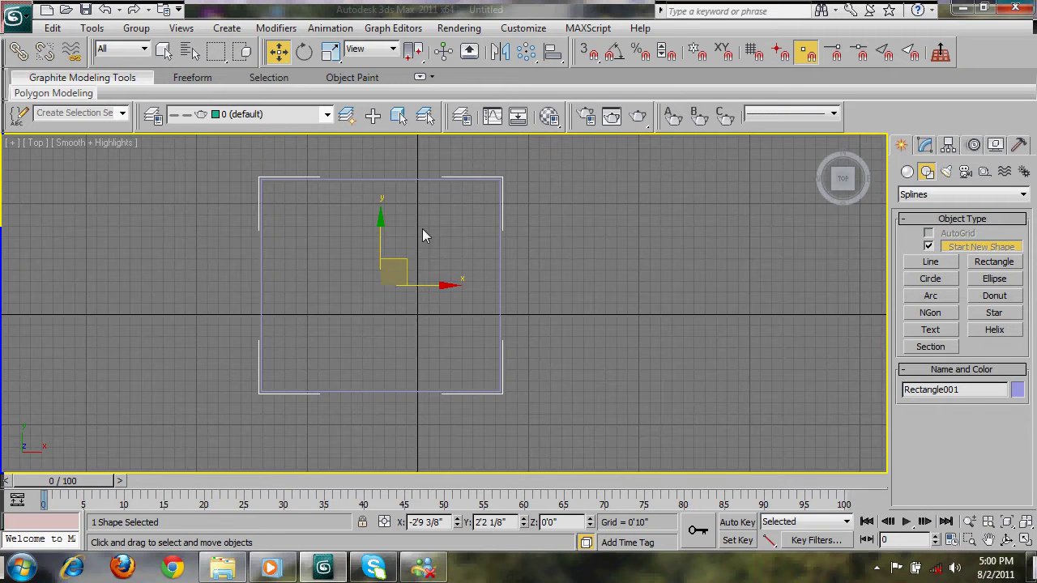
{"action": "left_click", "coordinate": [924, 144]}
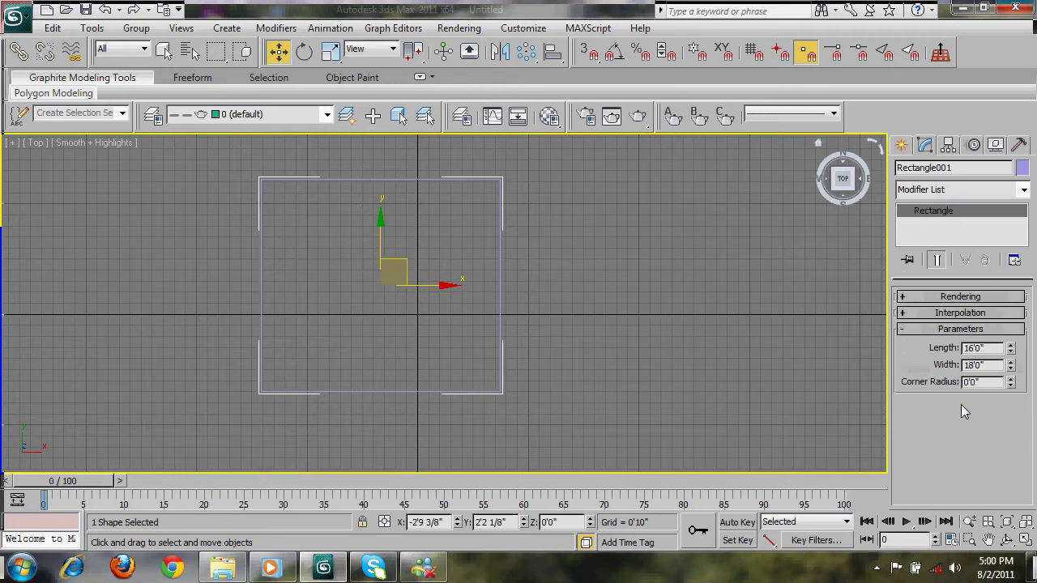
Try to clone the rectangle along the X axis
{"action": "middle_click_drag", "start_coordinate": [513, 332], "coordinate": [442, 337]}
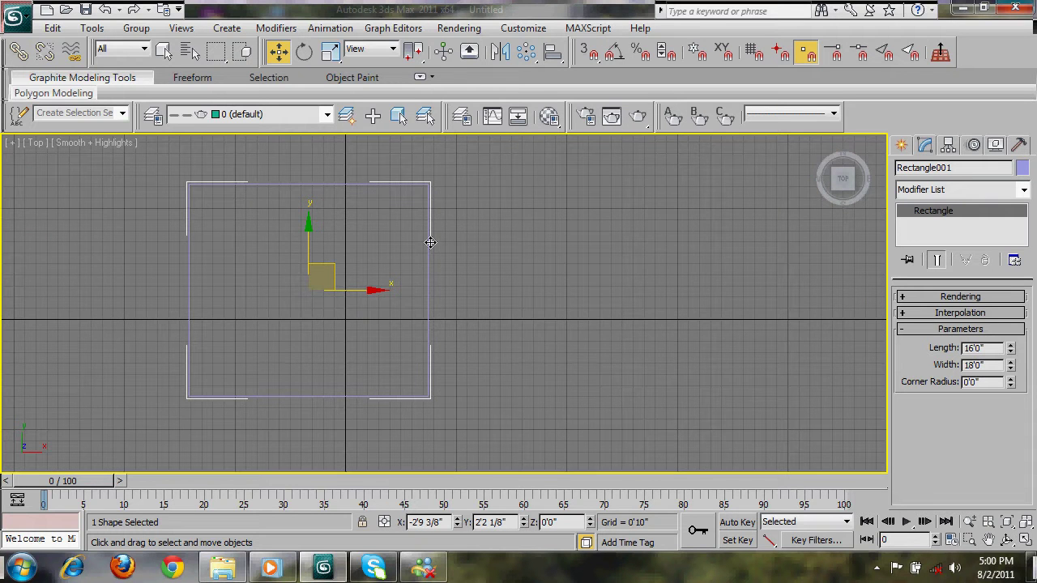
{"action": "middle_click_drag", "start_coordinate": [267, 289], "coordinate": [292, 300]}
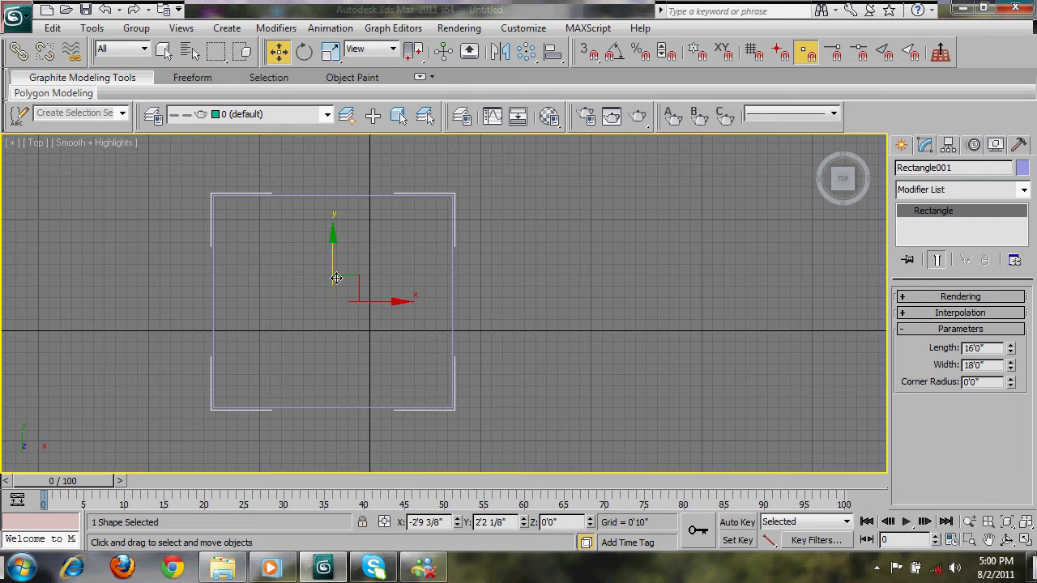
{"action": "middle_click_drag", "start_coordinate": [309, 206], "coordinate": [254, 206]}
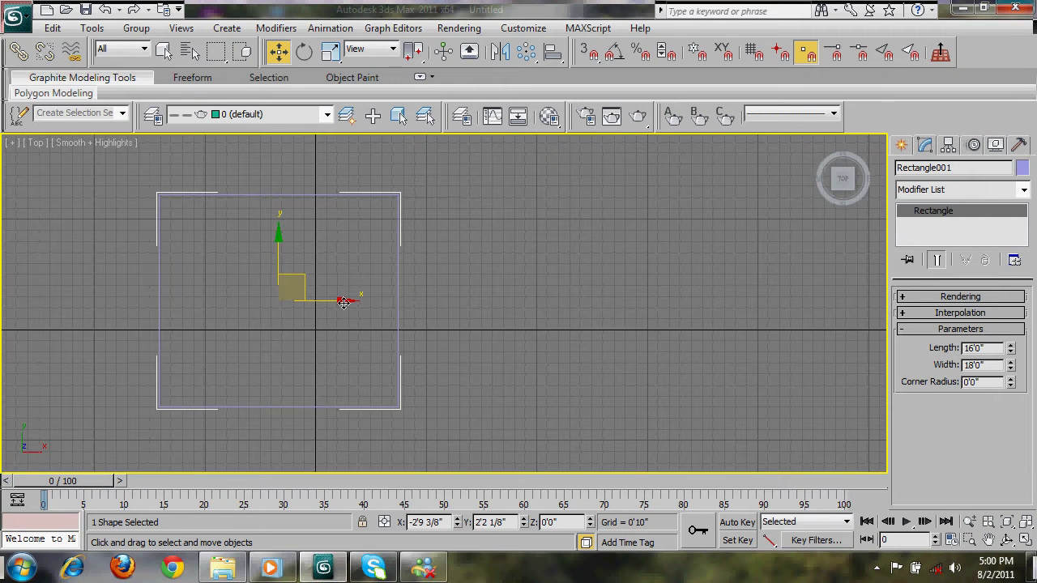
{"action": "mouse_move", "coordinate": [333, 305]}
{"action": "left_mouse_down", "text": "shift"}
{"action": "mouse_move", "coordinate": [213, 308]}
{"action": "mouse_move", "coordinate": [415, 321]}
{"action": "left_mouse_up", "text": "shift"}
{"action": "left_click", "coordinate": [560, 351]}
Convert the 16' by 18' rectangle to an editable spline
{"action": "middle_click_drag", "start_coordinate": [423, 314], "coordinate": [557, 313]}
{"action": "right_click", "coordinate": [507, 253]}
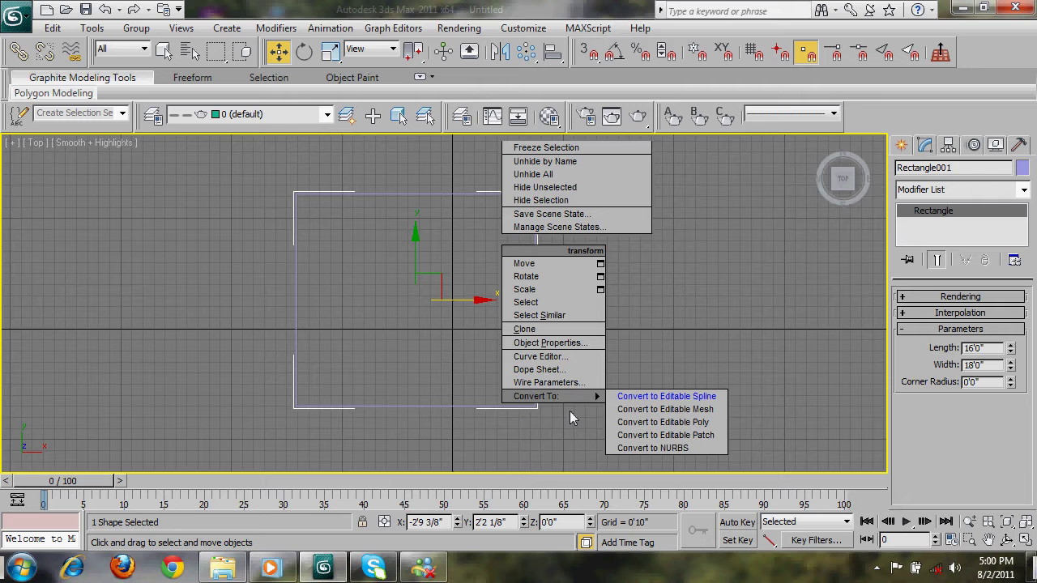
{"action": "mouse_move", "coordinate": [673, 397]}
{"action": "left_click", "coordinate": [681, 396]}
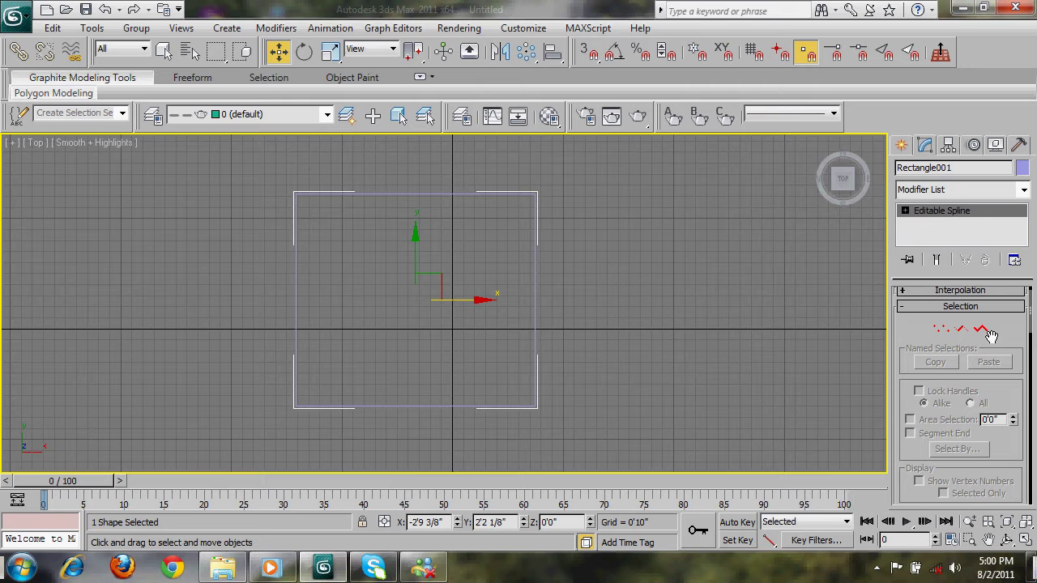
{"action": "middle_click_drag", "start_coordinate": [529, 301], "coordinate": [601, 321]}
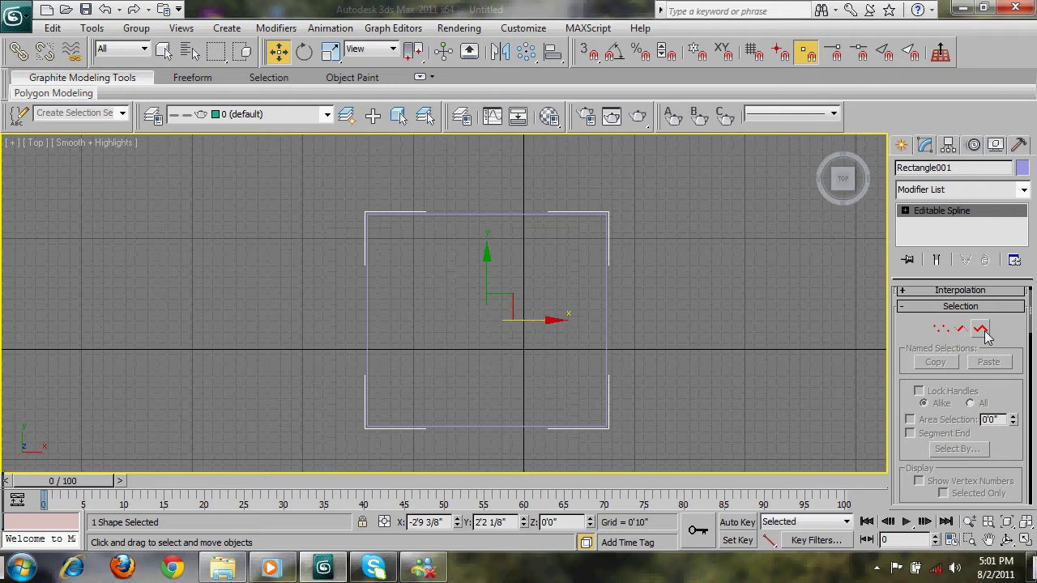
{"action": "left_click_drag", "start_coordinate": [1000, 324], "coordinate": [1011, 381]}
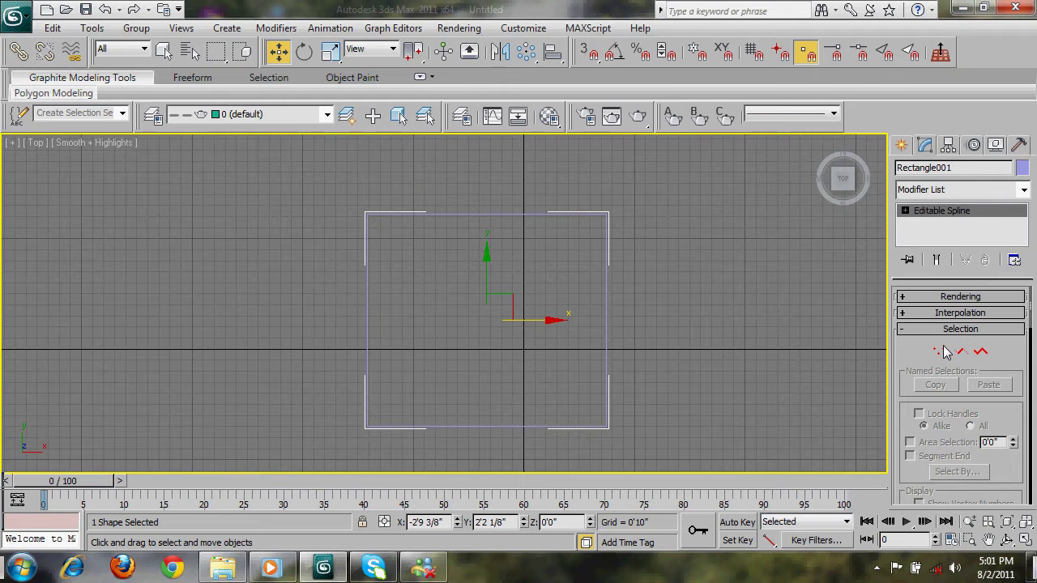
Select the rectangle's whole spline at Spline sub-object level and bring its Outline settings into view
{"action": "left_click", "coordinate": [984, 353]}
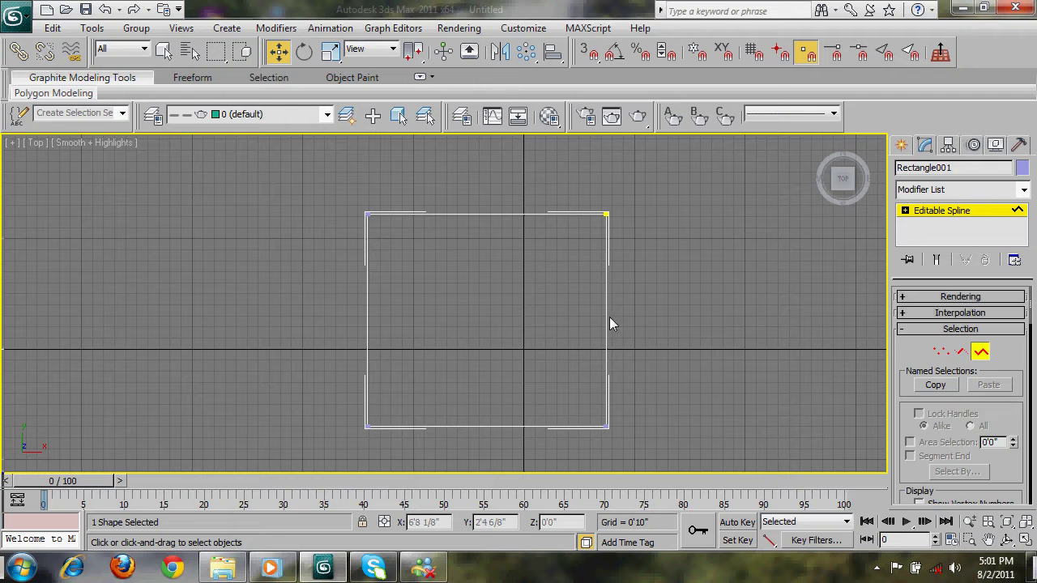
{"action": "left_click", "coordinate": [607, 318]}
{"action": "left_click_drag", "start_coordinate": [916, 390], "coordinate": [884, 2]}
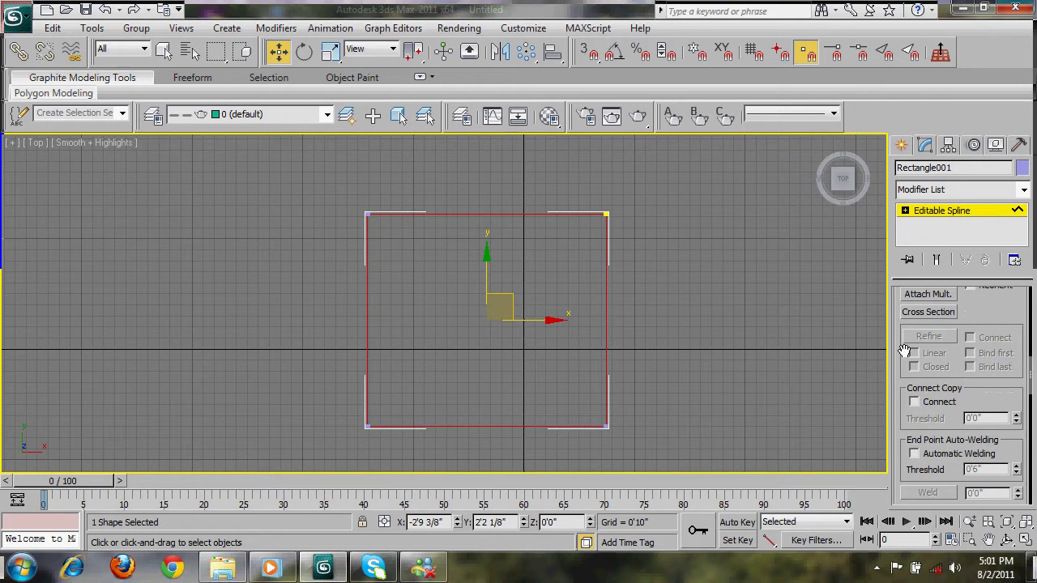
{"action": "left_click_drag", "start_coordinate": [901, 425], "coordinate": [873, 148]}
{"action": "scroll", "coordinate": [950, 365], "scroll_direction": "down", "scroll_amount": 1}
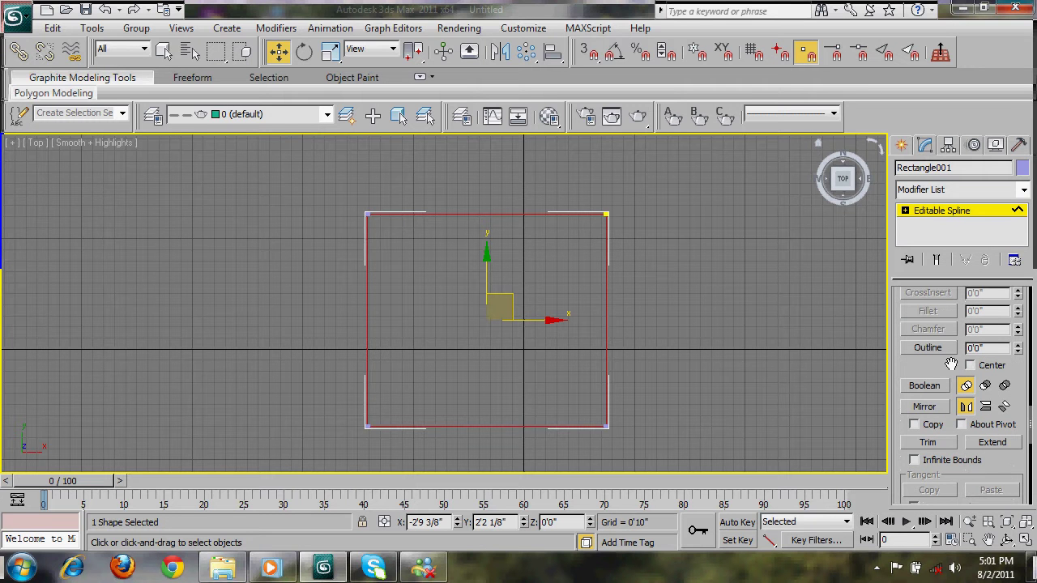
Try an outline amount of 9 on the rectangle's spline and undo it
{"action": "left_click", "coordinate": [968, 347]}
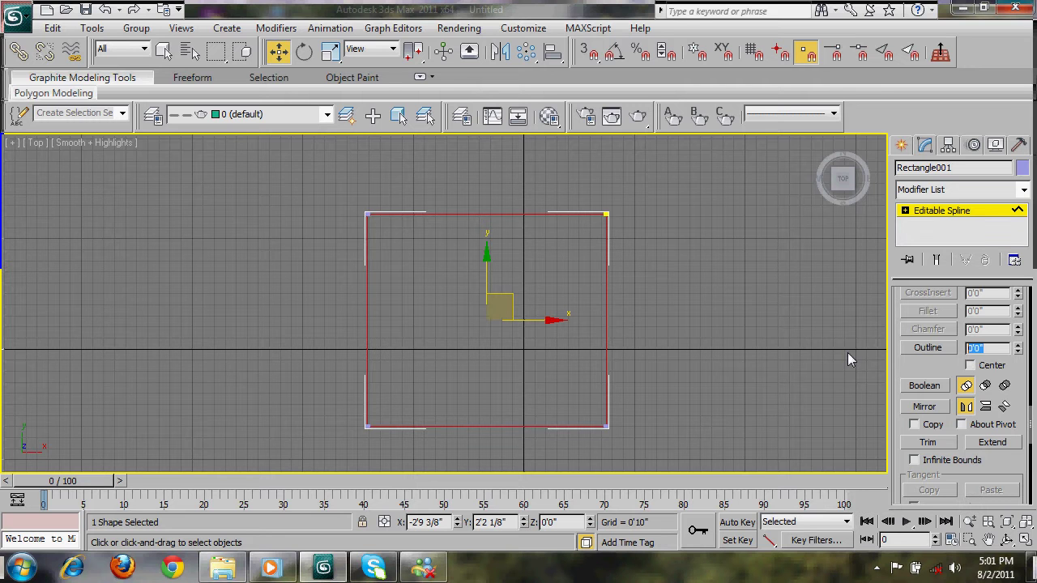
{"action": "type", "text": "9"}
{"action": "key", "text": "Return"}
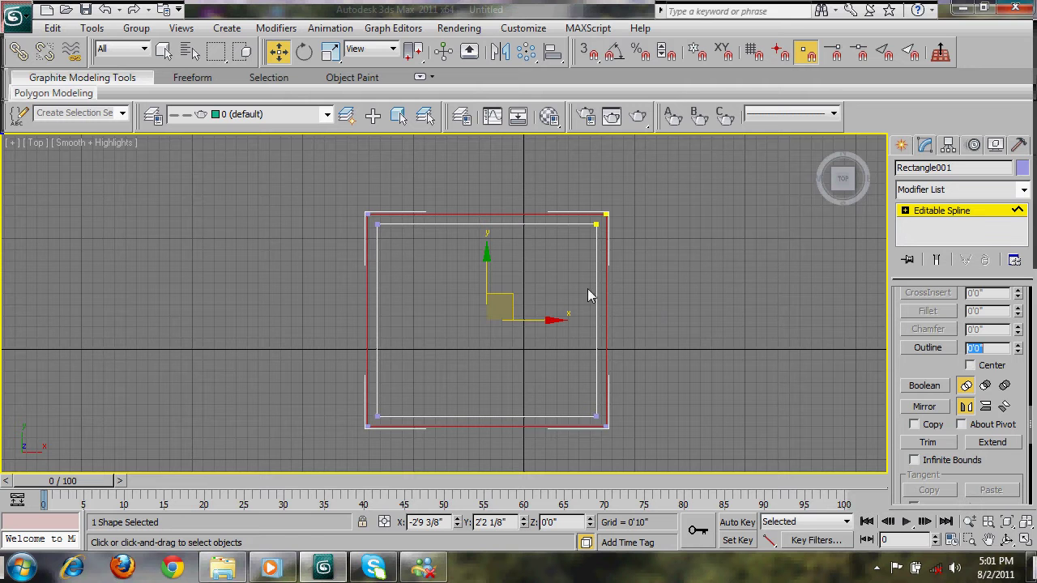
{"action": "middle_click_drag", "start_coordinate": [255, 379], "coordinate": [241, 381]}
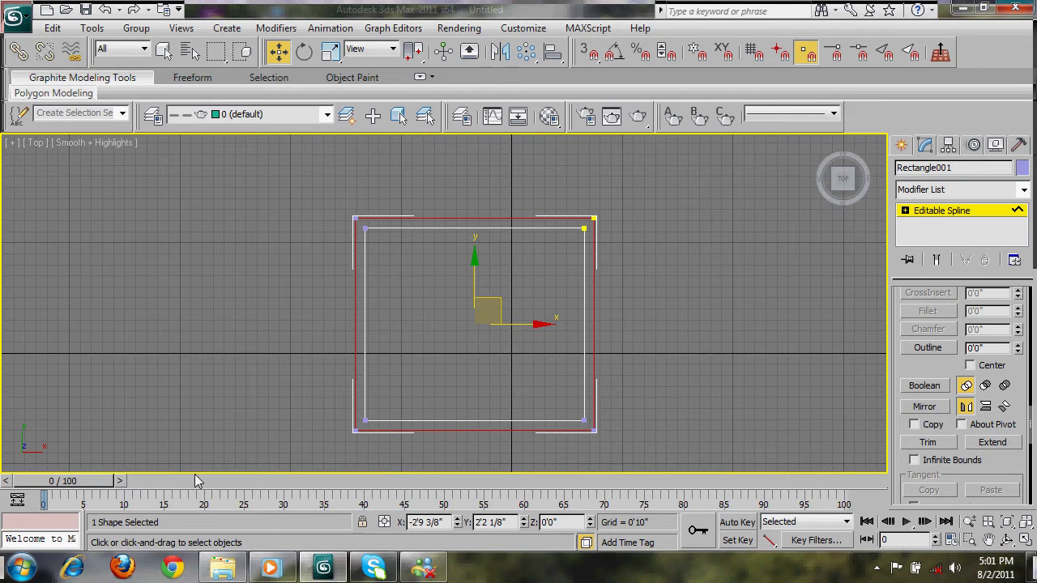
{"action": "middle_click_drag", "start_coordinate": [453, 332], "coordinate": [431, 349]}
{"action": "key", "text": "ctrl+z"}
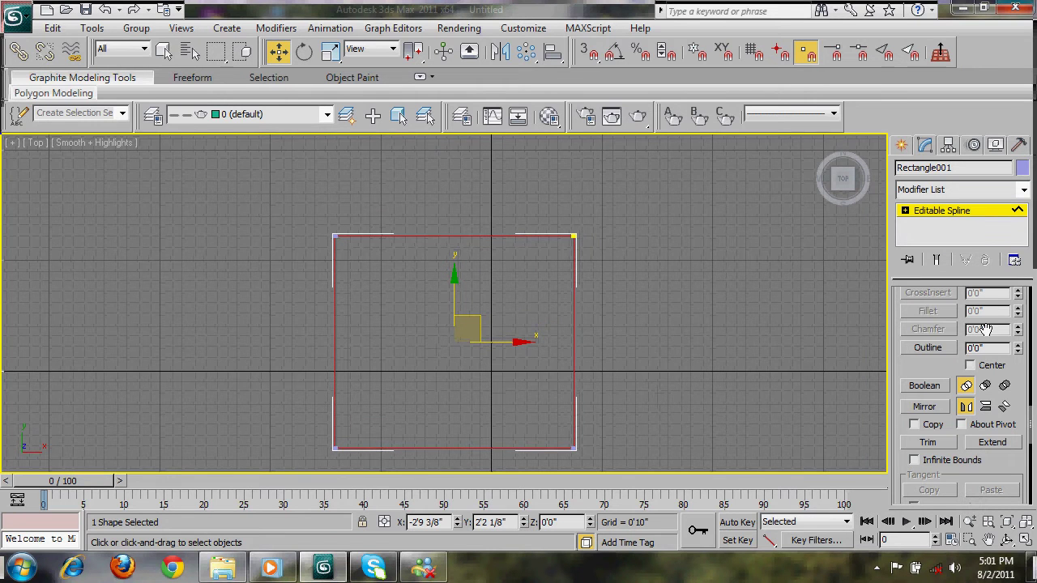
Outline the rectangle's spline outward with an amount of -9 and leave Spline sub-object level
{"action": "left_click_drag", "start_coordinate": [989, 348], "coordinate": [720, 341]}
{"action": "type", "text": "-"}
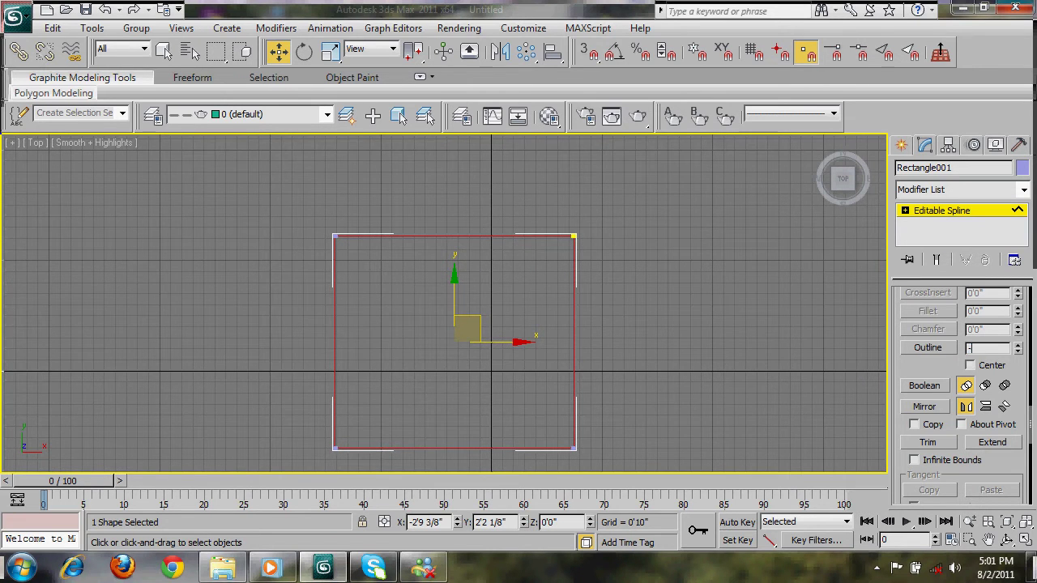
{"action": "type", "text": "-9"}
{"action": "key", "text": "Return"}
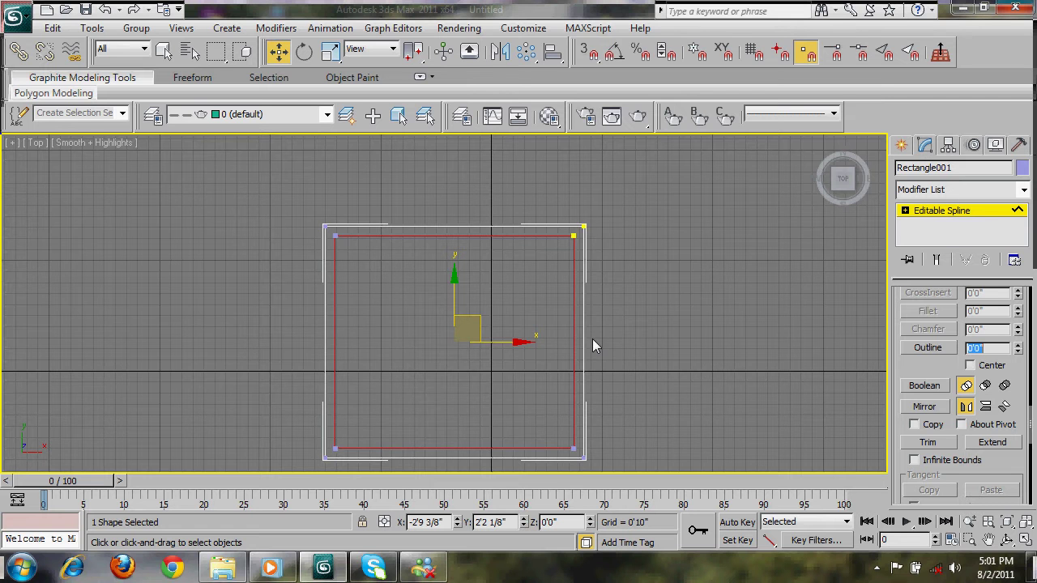
{"action": "left_click", "coordinate": [938, 213]}
Switch to an angled perspective view and extrude the double-outlined rectangle by 11'
{"action": "middle_click_drag", "start_coordinate": [616, 343], "coordinate": [601, 310]}
{"action": "key", "text": "p"}
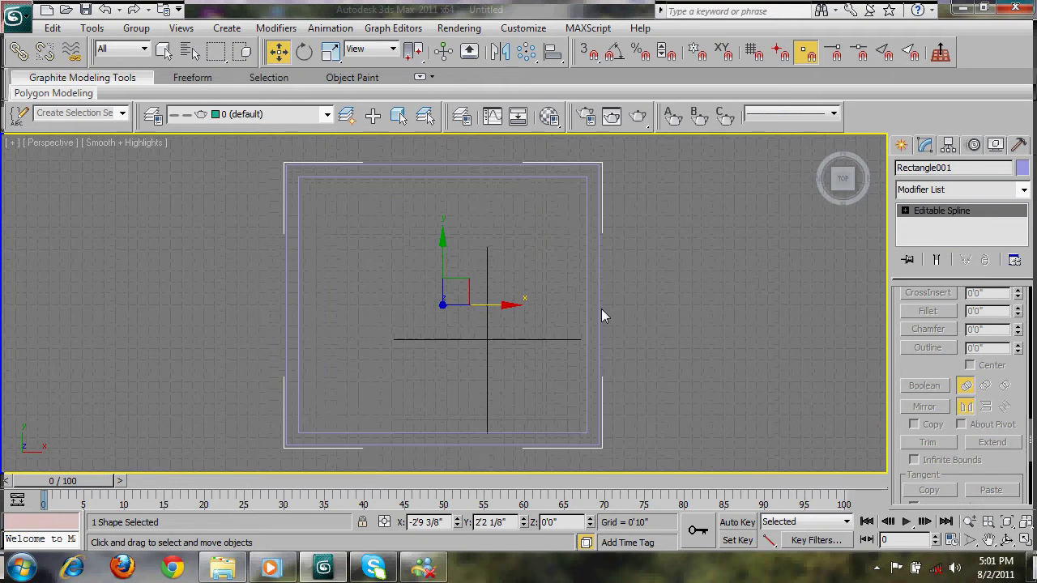
{"action": "middle_click_drag", "start_coordinate": [594, 464], "coordinate": [596, 340], "text": "alt"}
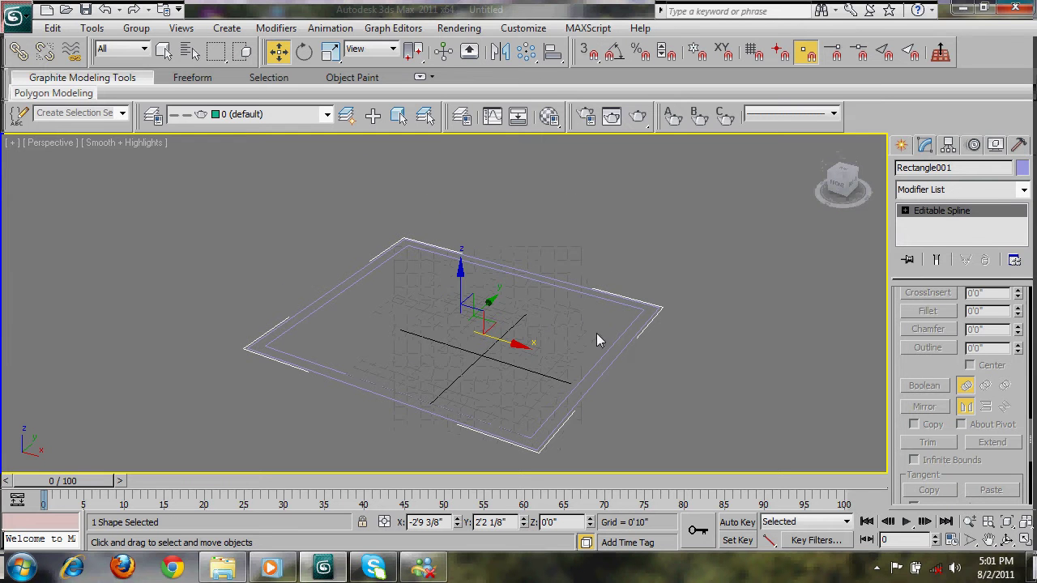
{"action": "left_click", "coordinate": [1000, 189]}
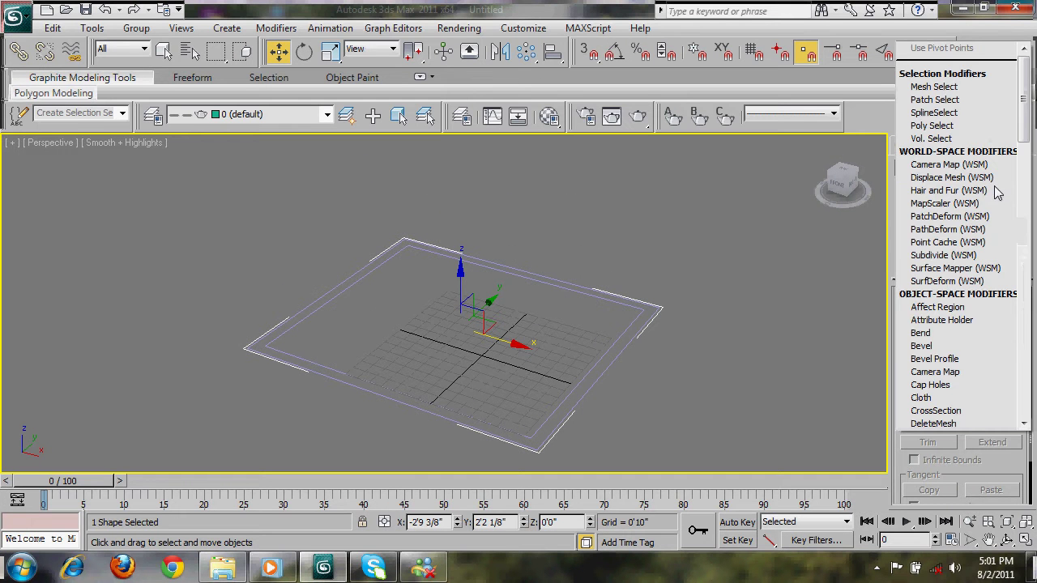
{"action": "left_click", "coordinate": [728, 255]}
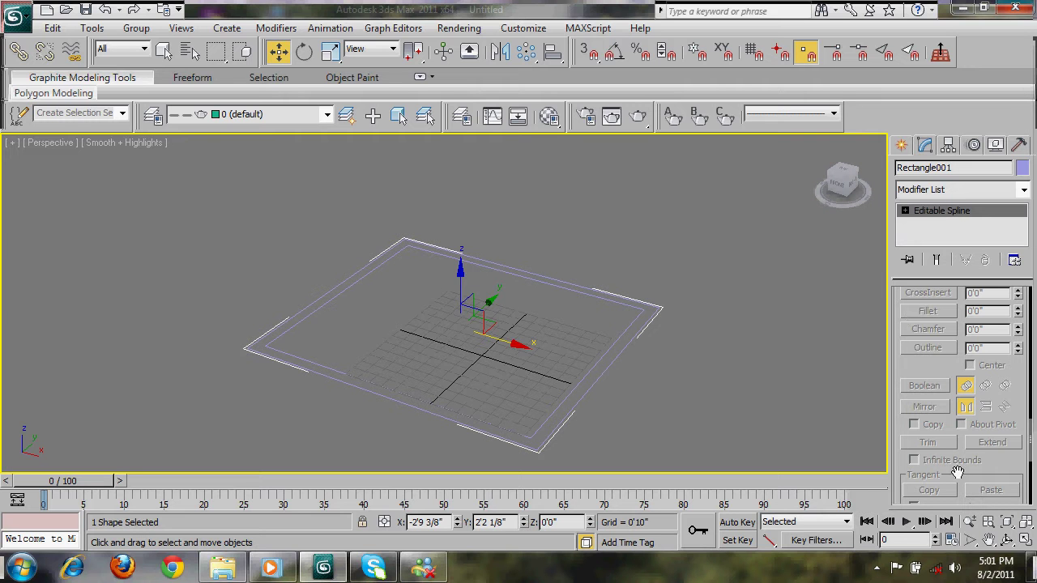
{"action": "left_click", "coordinate": [933, 188]}
{"action": "scroll", "coordinate": [934, 189], "scroll_direction": "down", "scroll_amount": 12}
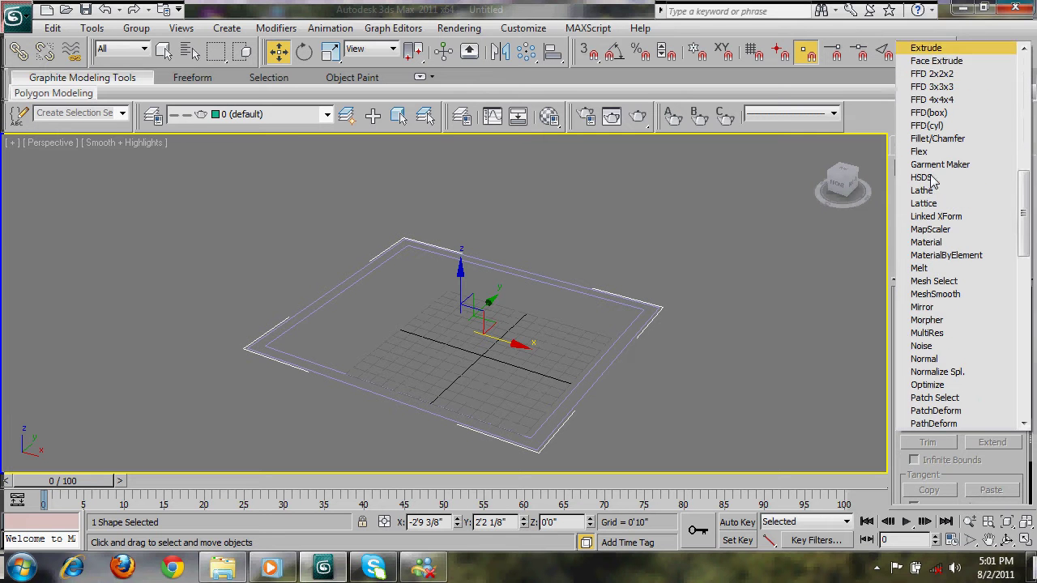
{"action": "left_click", "coordinate": [929, 49]}
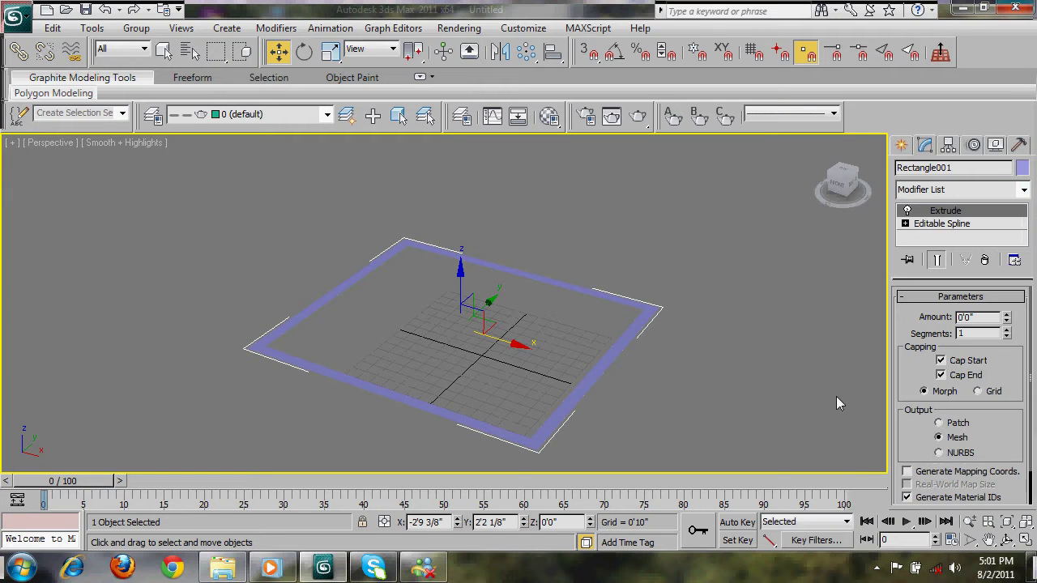
{"action": "type", "text": "1"}
{"action": "key", "text": "Return"}
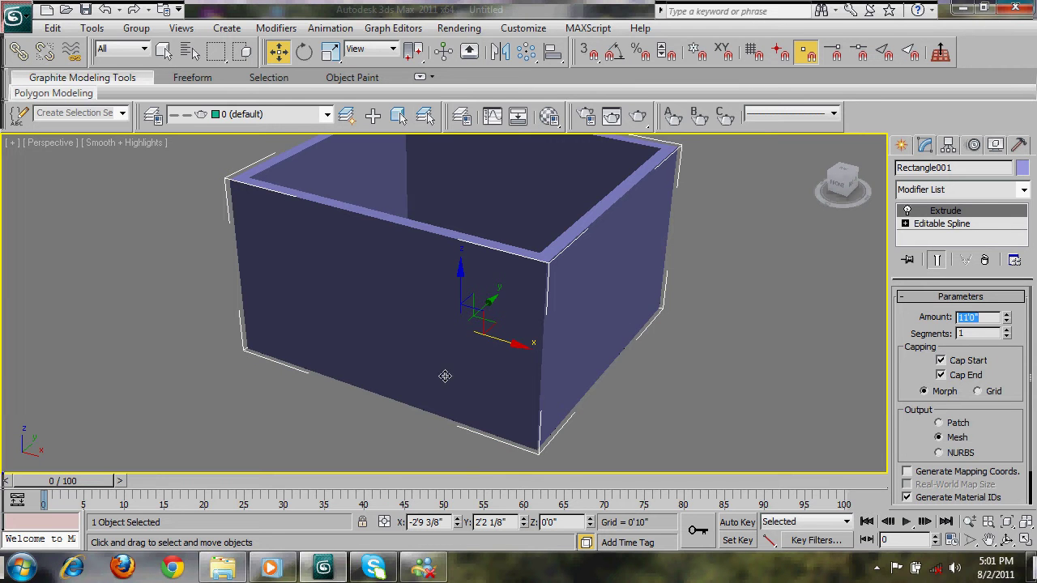
{"action": "scroll", "coordinate": [463, 422], "scroll_direction": "up", "scroll_amount": 4}
{"action": "middle_click_drag", "start_coordinate": [551, 473], "coordinate": [522, 466], "text": "alt"}
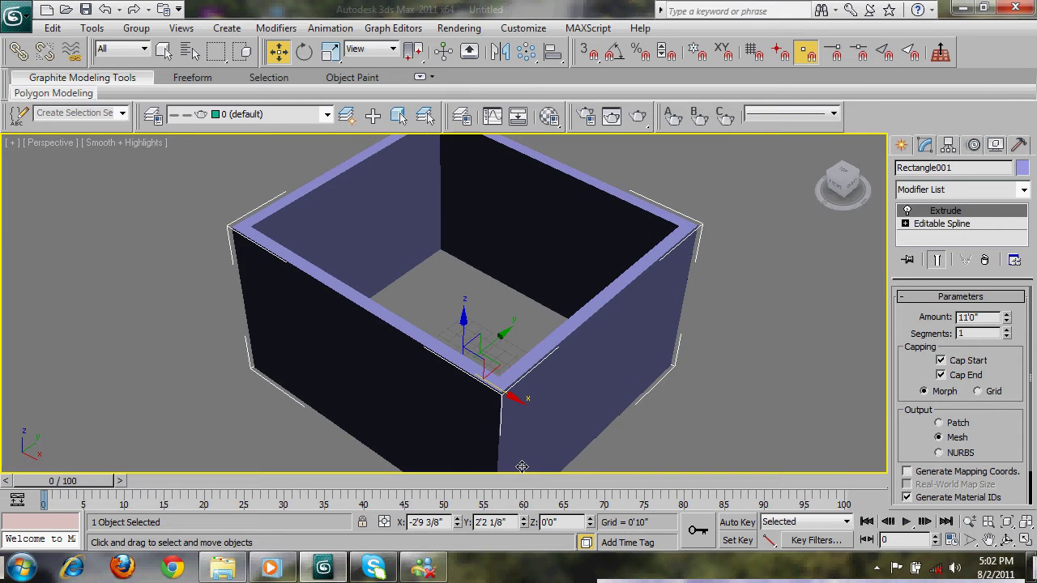
Remove the Extrude modifier from the outlined rectangle and clone it as one copy along the X axis, at about X 21'10"
{"action": "left_click", "coordinate": [984, 260]}
{"action": "middle_click_drag", "start_coordinate": [663, 353], "coordinate": [689, 281]}
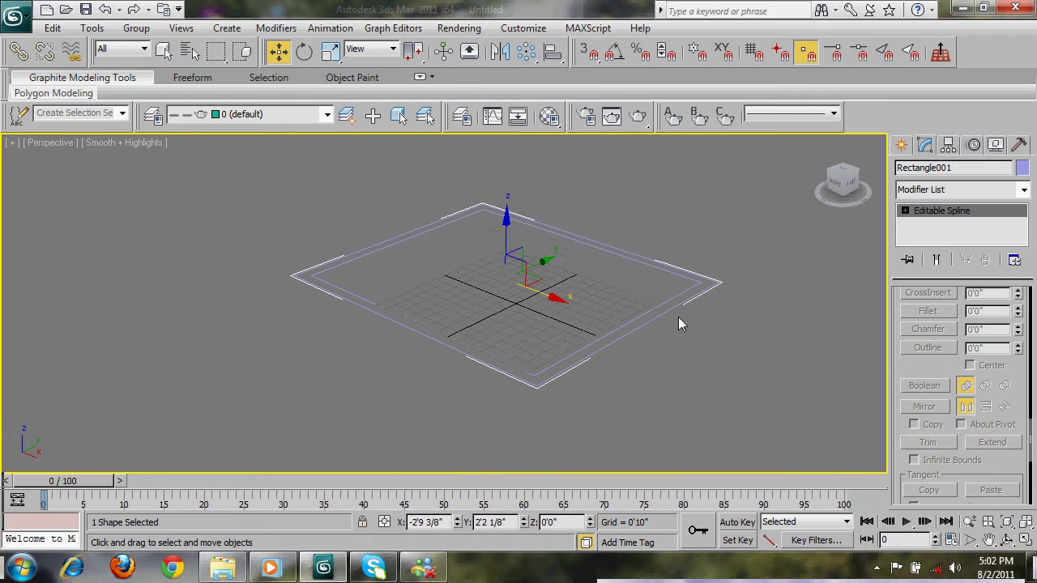
{"action": "middle_click_drag", "start_coordinate": [560, 317], "coordinate": [525, 390], "text": "alt"}
{"action": "left_click_drag", "start_coordinate": [453, 286], "coordinate": [736, 370], "text": "shift"}
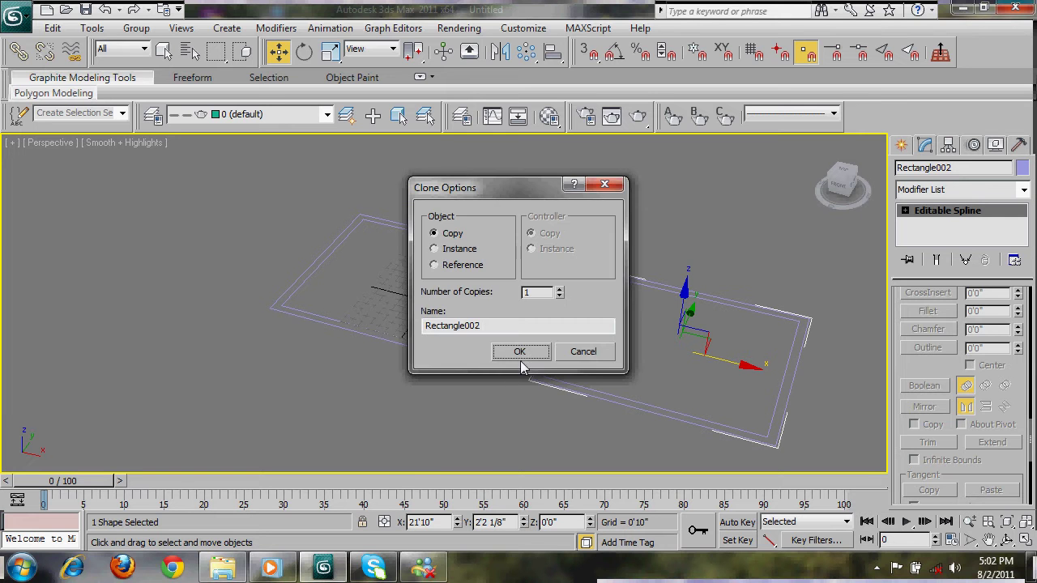
{"action": "left_click", "coordinate": [520, 353]}
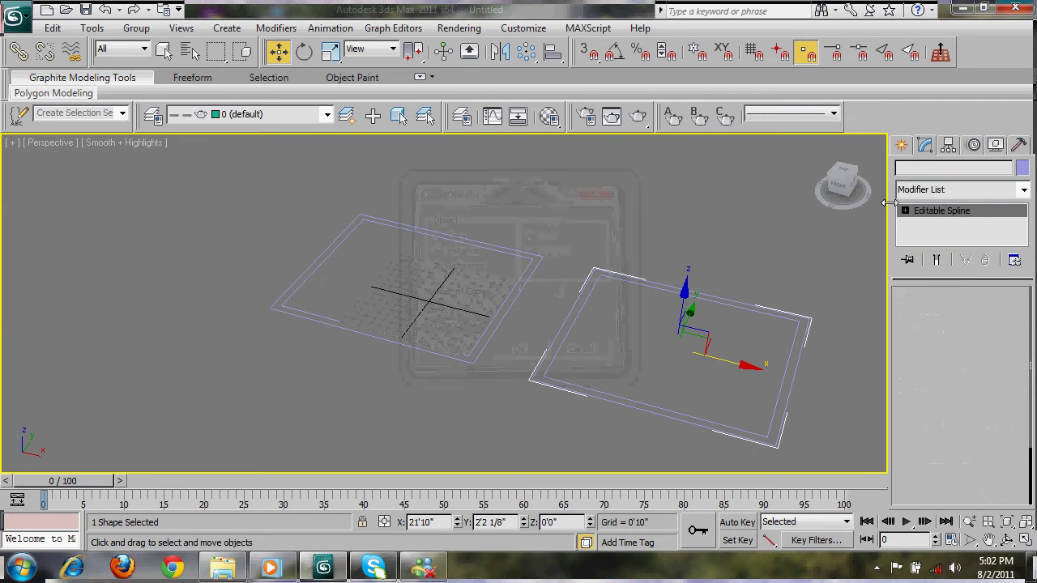
Delete the inner spline of the copied rectangle at Spline level, leaving a single outline, and exit sub-object editing
{"action": "key", "text": "3"}
{"action": "left_click", "coordinate": [753, 294]}
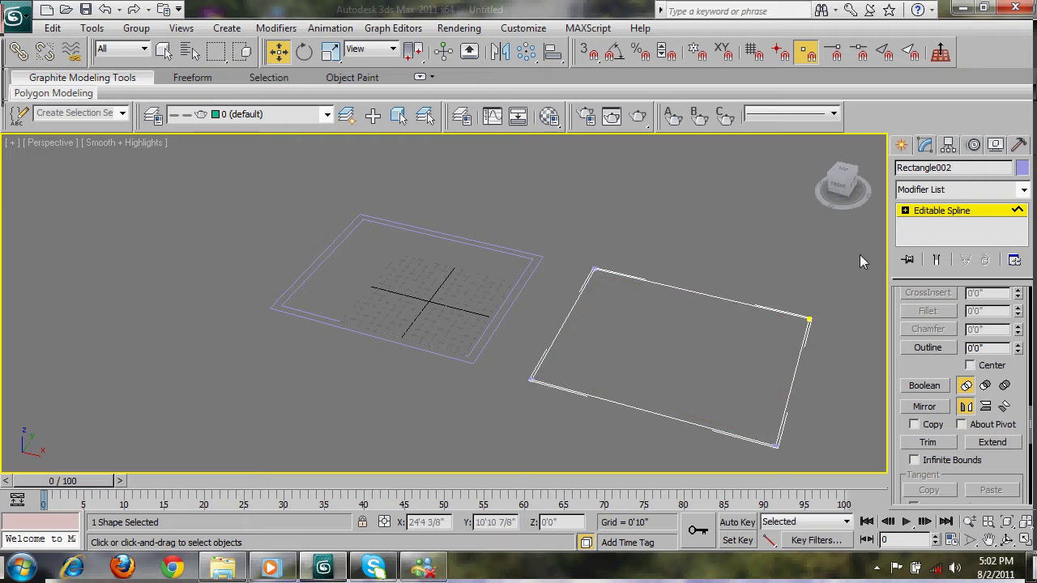
{"action": "left_click", "coordinate": [877, 214]}
Extrude the single-outline copy by 11'
{"action": "middle_click_drag", "start_coordinate": [752, 341], "coordinate": [659, 321]}
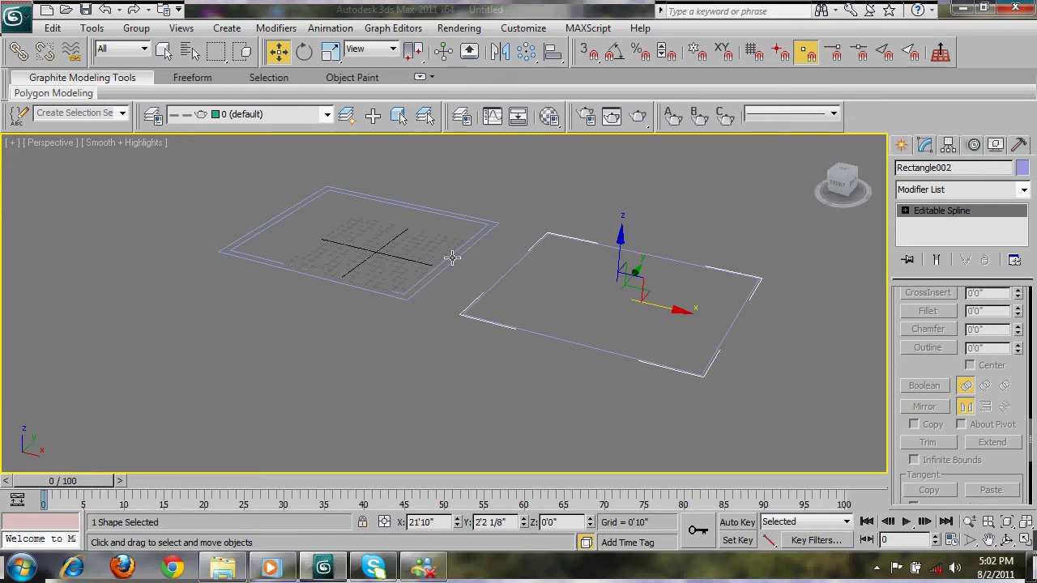
{"action": "left_click", "coordinate": [457, 256]}
{"action": "left_click", "coordinate": [648, 257]}
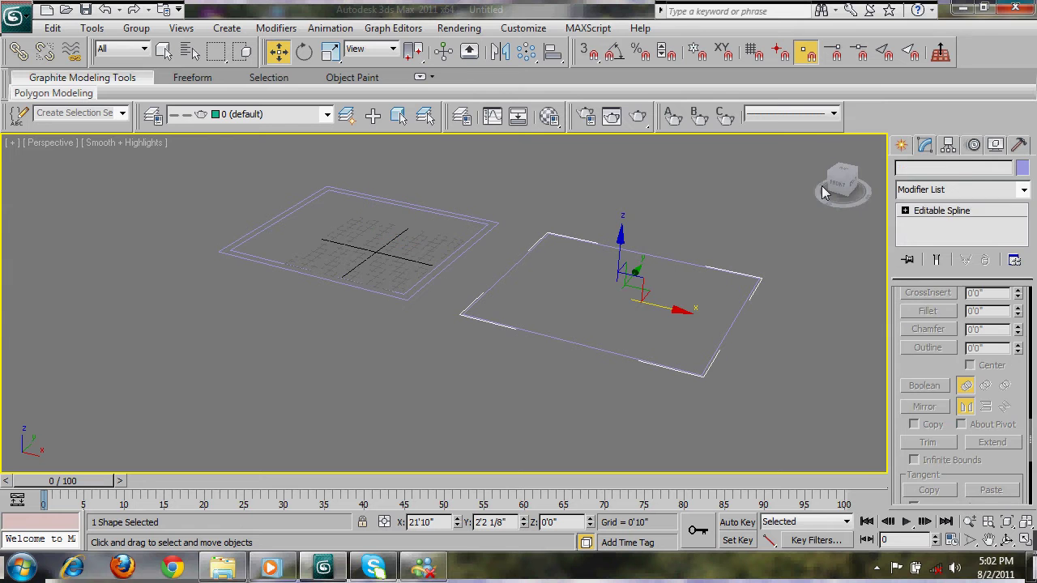
{"action": "left_click", "coordinate": [956, 190]}
{"action": "type", "text": "ex"}
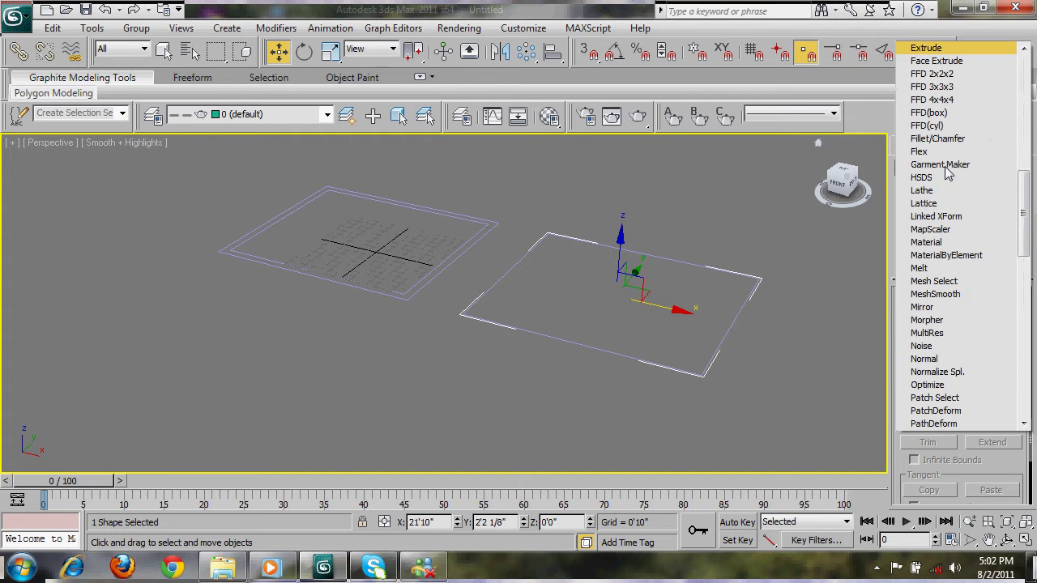
{"action": "left_click", "coordinate": [931, 48]}
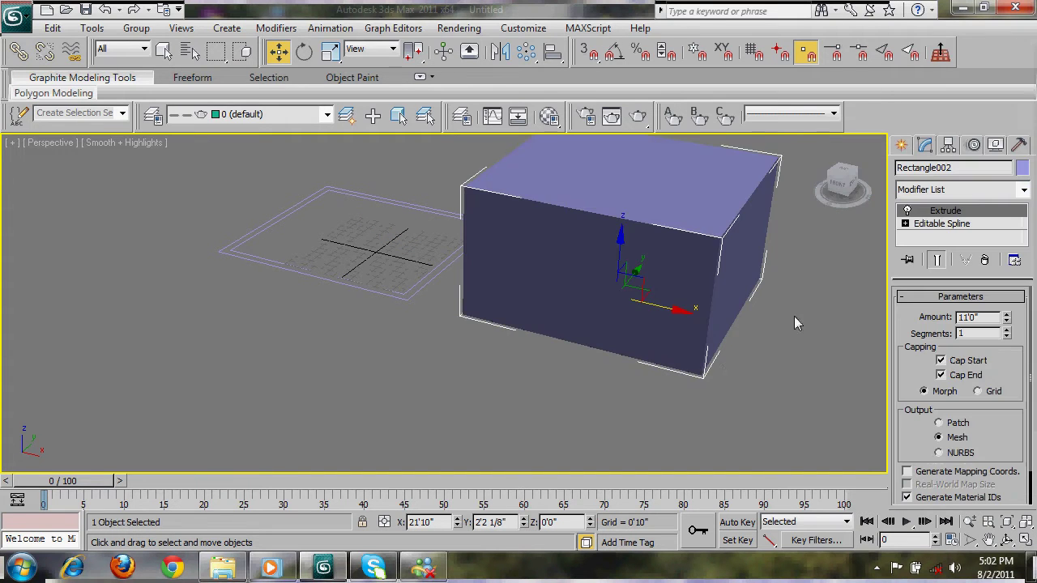
{"action": "middle_click_drag", "start_coordinate": [723, 366], "coordinate": [744, 388]}
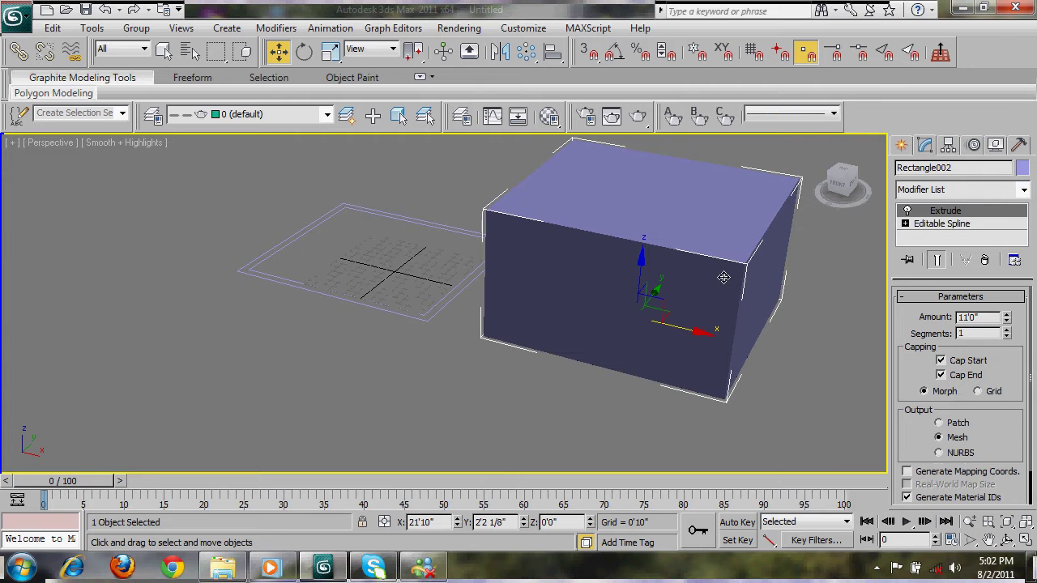
Select the original double-outlined rectangle and extrude it by 11'
{"action": "middle_click_drag", "start_coordinate": [424, 310], "coordinate": [535, 328]}
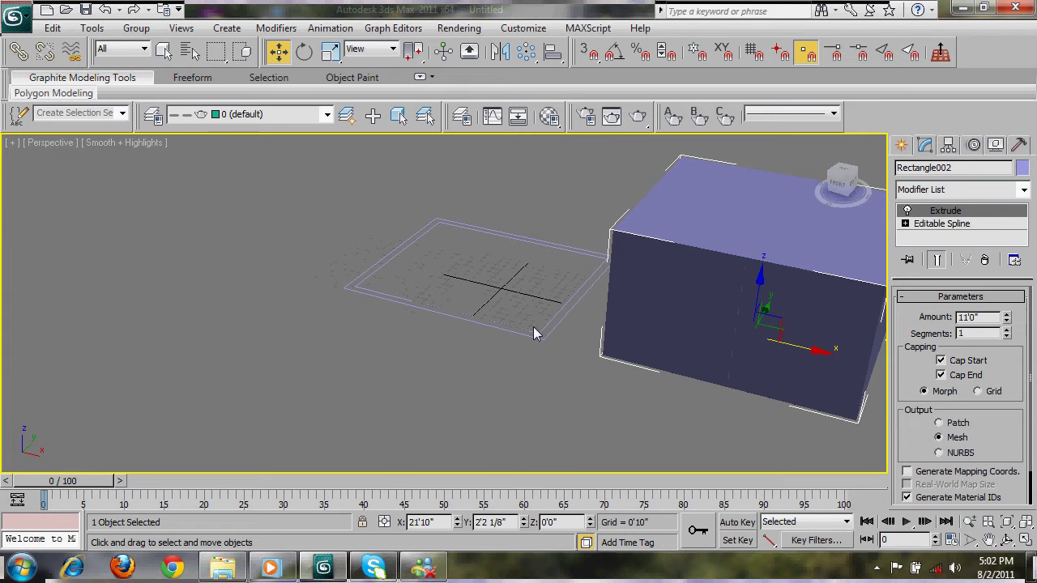
{"action": "left_click", "coordinate": [542, 336]}
{"action": "key", "text": "z"}
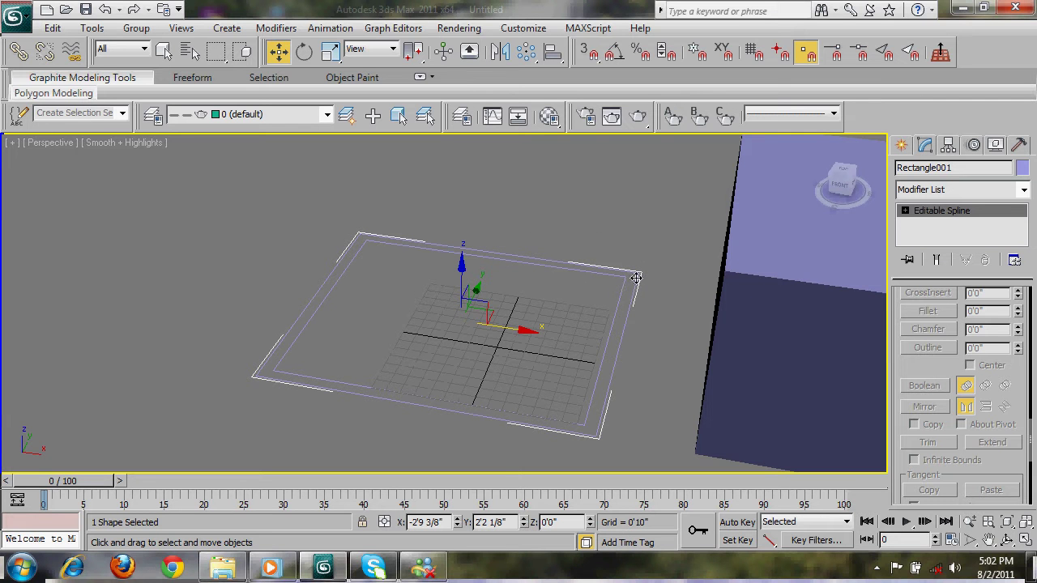
{"action": "mouse_move", "coordinate": [875, 190]}
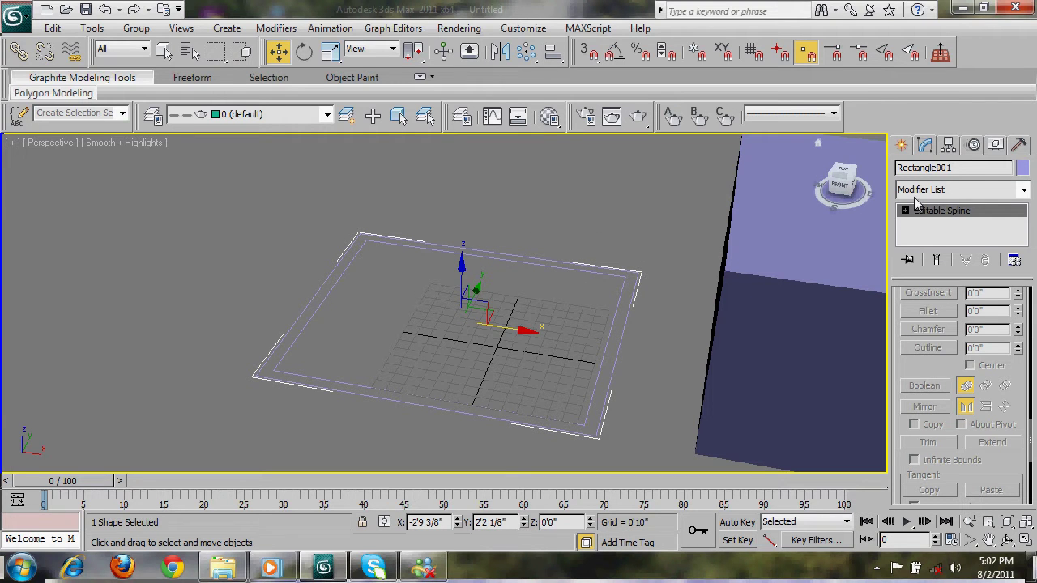
{"action": "left_click", "coordinate": [960, 190]}
{"action": "scroll", "coordinate": [948, 162], "scroll_direction": "down", "scroll_amount": 10}
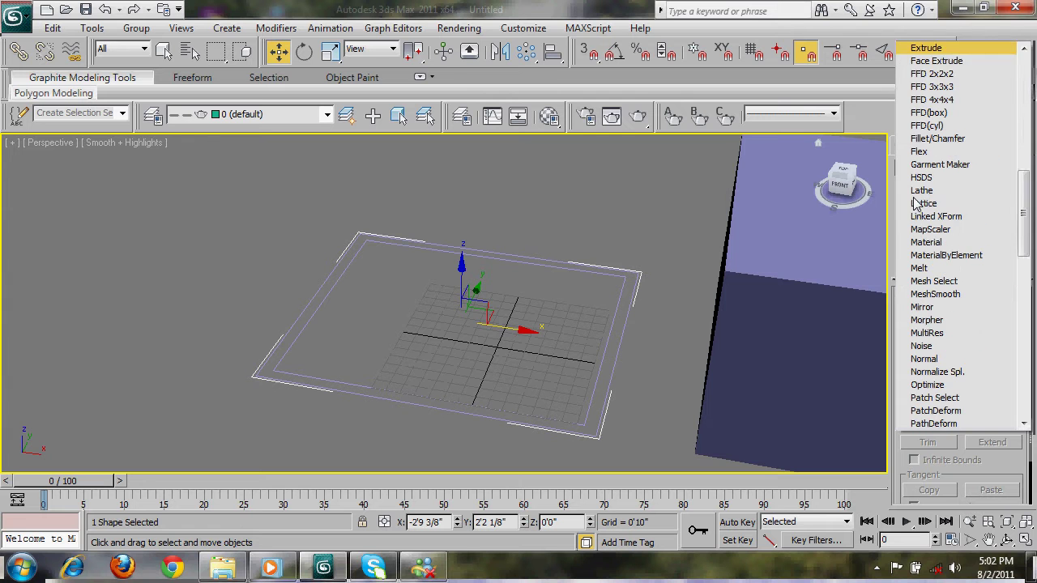
{"action": "left_click", "coordinate": [939, 48]}
Examine the extruded double-outlined rectangle beside the extruded single-outline copy from several angles
{"action": "middle_click_drag", "start_coordinate": [713, 324], "coordinate": [593, 389], "text": "alt"}
{"action": "middle_click_drag", "start_coordinate": [764, 365], "coordinate": [583, 406]}
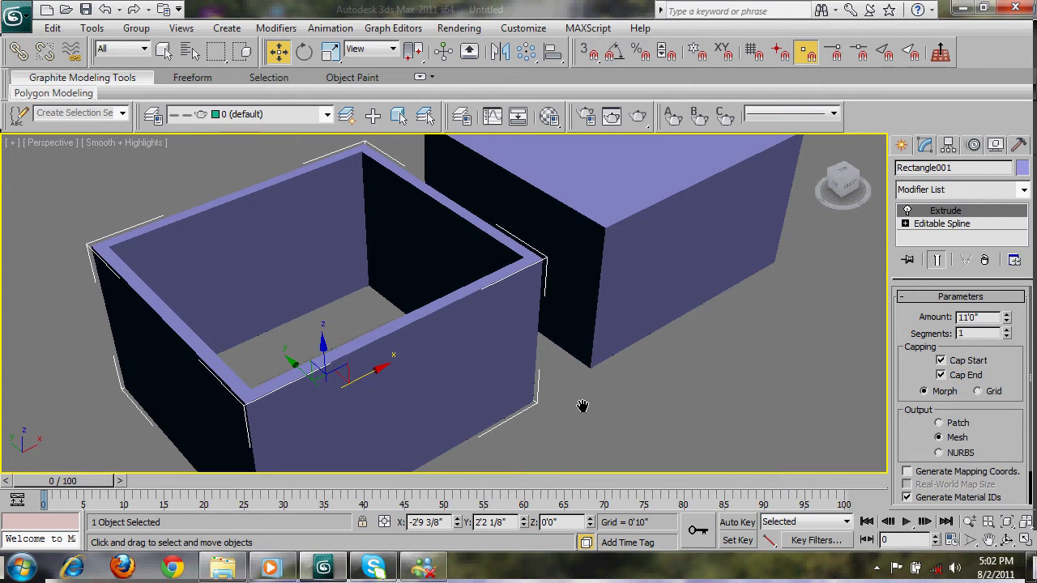
{"action": "middle_click_drag", "start_coordinate": [579, 354], "coordinate": [526, 380], "text": "alt"}
{"action": "scroll", "coordinate": [572, 380], "scroll_direction": "down", "scroll_amount": 3}
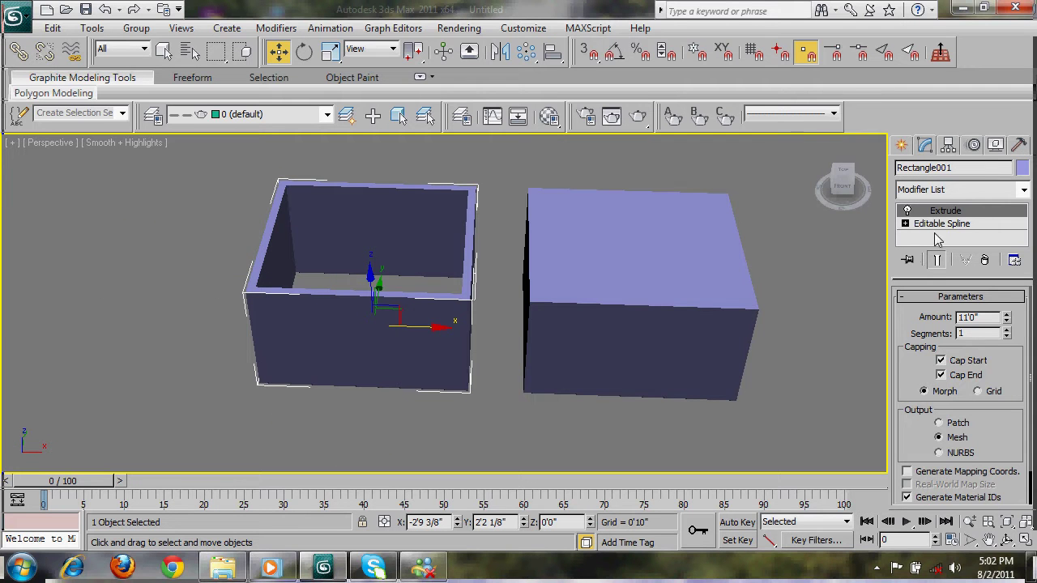
{"action": "left_click", "coordinate": [933, 262]}
{"action": "middle_click_drag", "start_coordinate": [585, 370], "coordinate": [571, 399]}
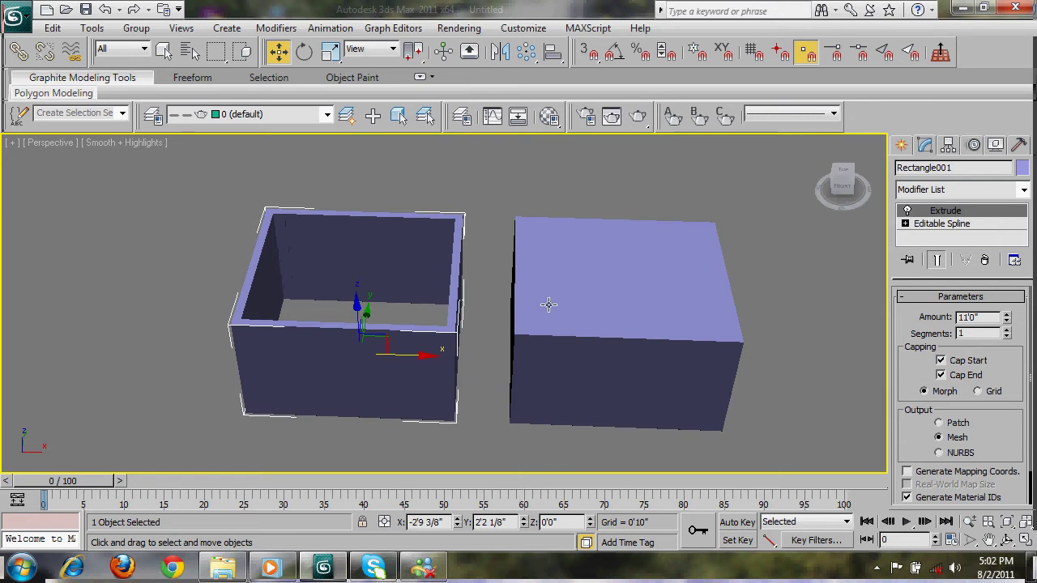
Select both extruded rectangles and delete them from the scene
{"action": "middle_click_drag", "start_coordinate": [549, 287], "coordinate": [543, 261]}
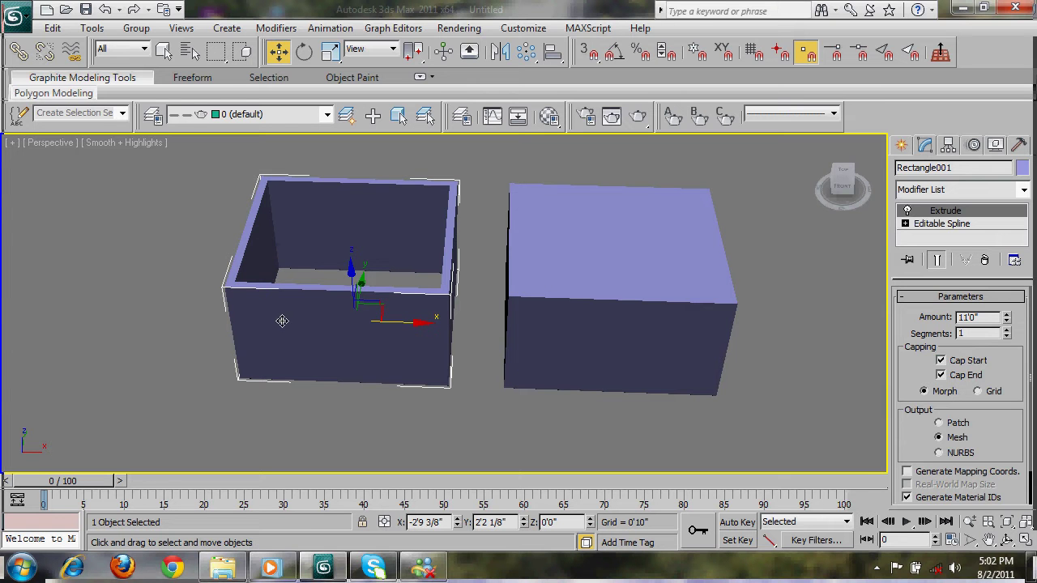
{"action": "left_click_drag", "start_coordinate": [167, 229], "coordinate": [930, 353]}
{"action": "key", "text": "Delete"}
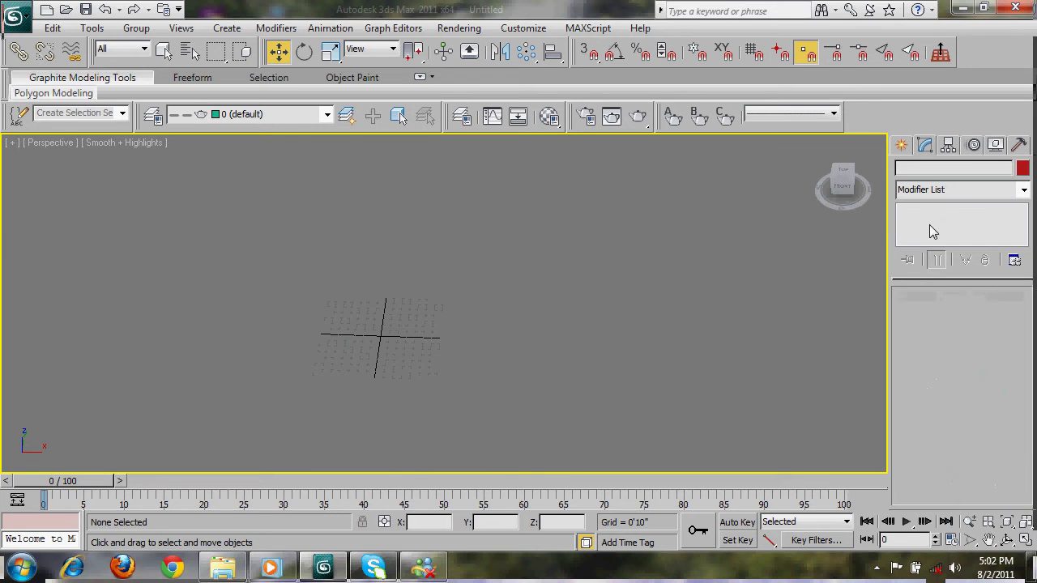
Draw a rectangle spline about 10'10" long and 15'8" wide around the origin in the top view
{"action": "key", "text": "t"}
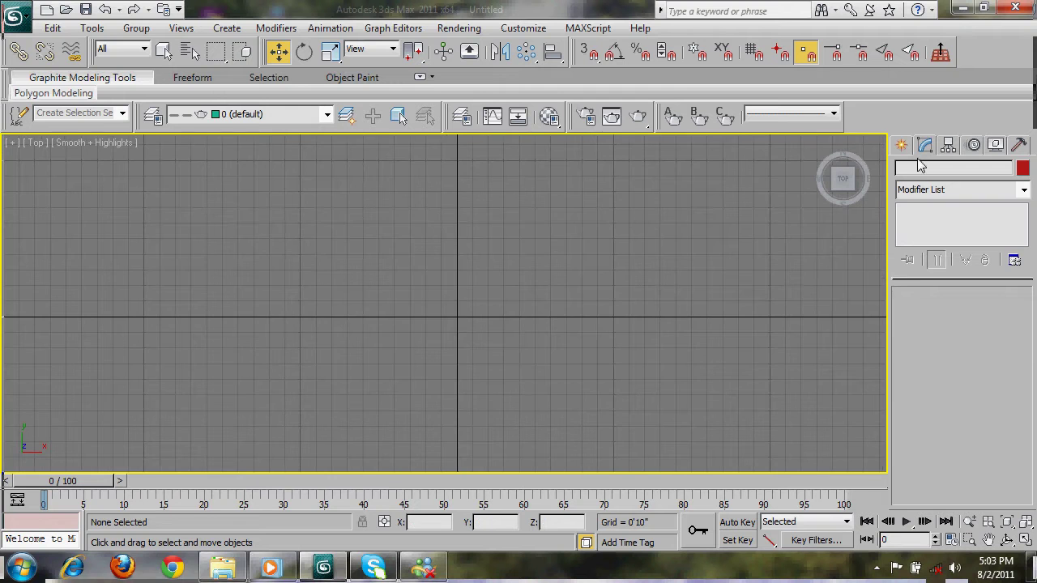
{"action": "left_click", "coordinate": [901, 144]}
{"action": "left_click", "coordinate": [926, 172]}
{"action": "left_click", "coordinate": [994, 262]}
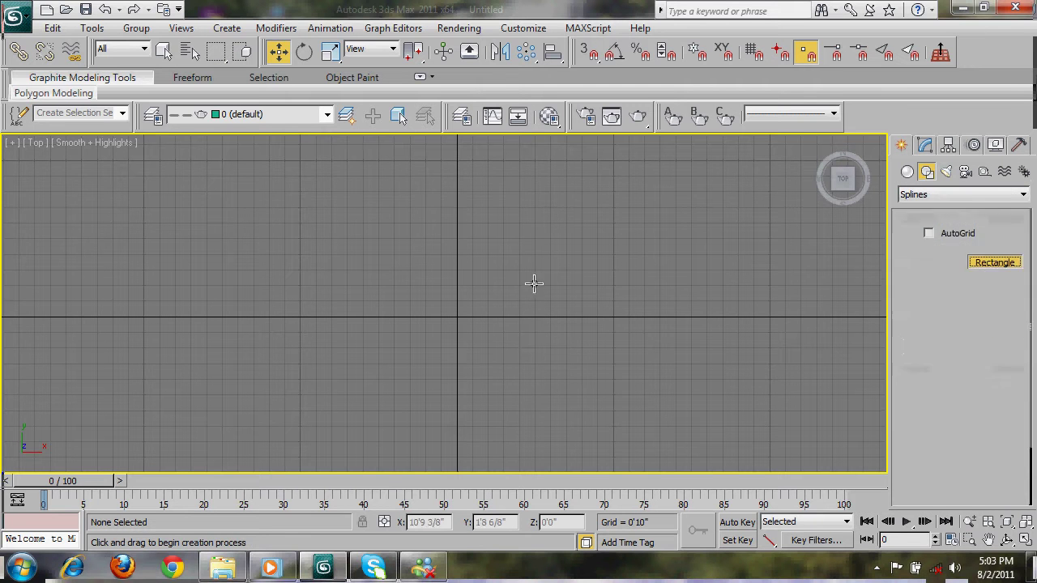
{"action": "left_click_drag", "start_coordinate": [265, 197], "coordinate": [562, 403]}
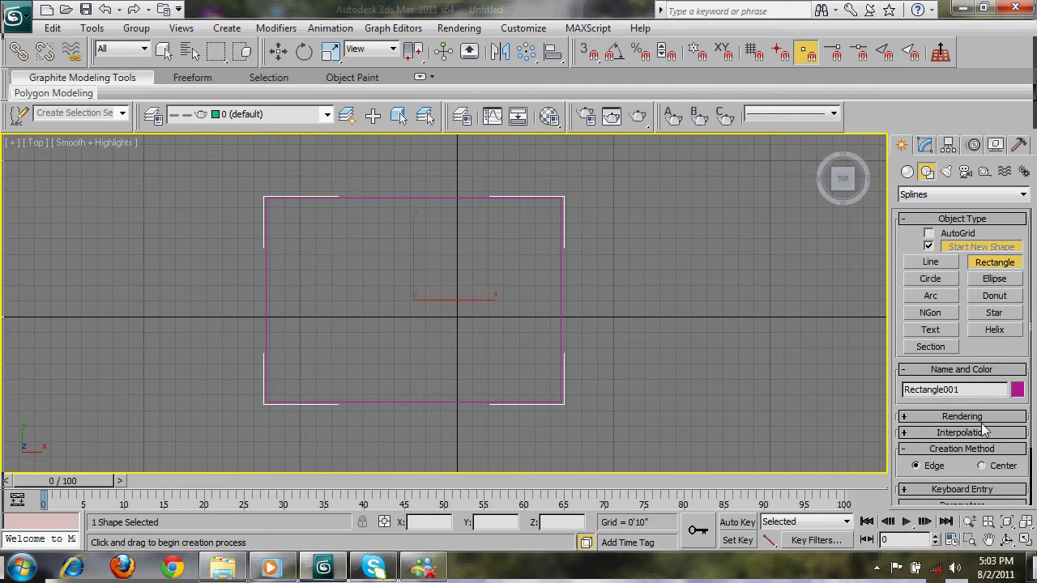
Set the rectangle's length and width both to 18'
{"action": "left_click_drag", "start_coordinate": [971, 397], "coordinate": [961, 256]}
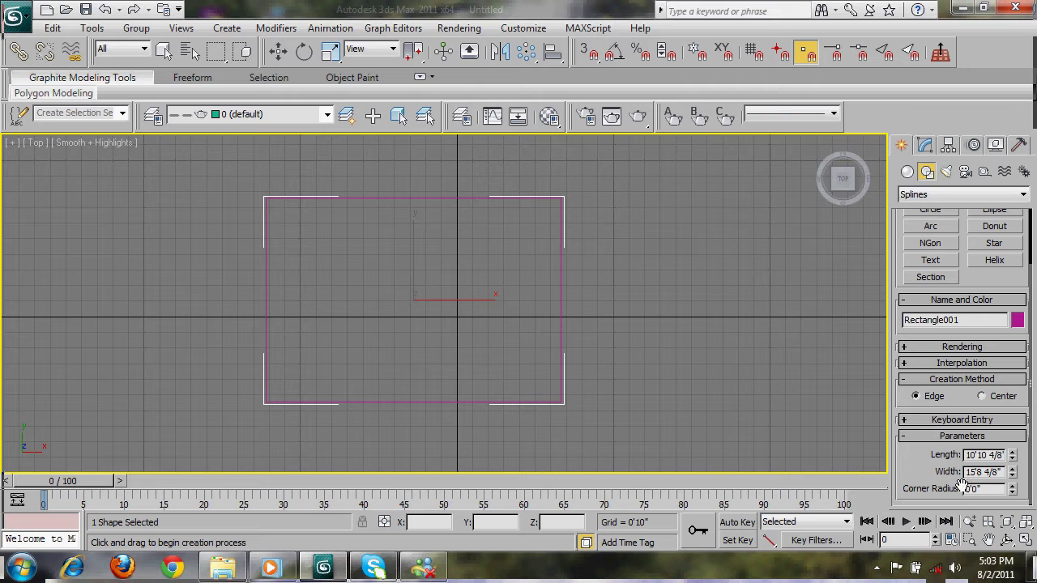
{"action": "double_click", "coordinate": [967, 454]}
{"action": "type", "text": "18"}
{"action": "double_click", "coordinate": [995, 473]}
{"action": "type", "text": "1"}
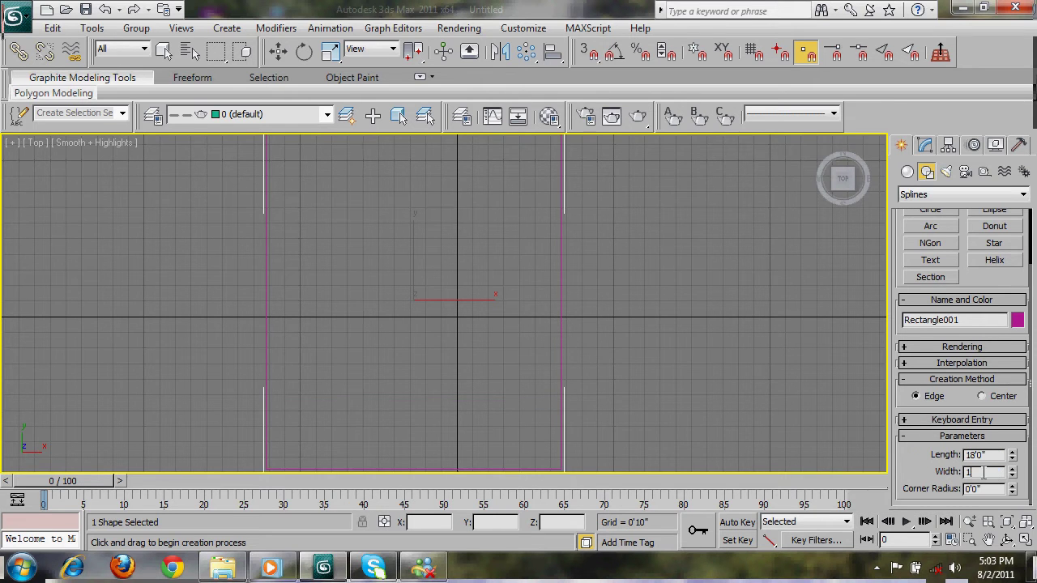
{"action": "type", "text": "8"}
{"action": "key", "text": "Return"}
{"action": "right_click", "coordinate": [587, 338]}
{"action": "middle_click_drag", "start_coordinate": [587, 338], "coordinate": [595, 342]}
{"action": "scroll", "coordinate": [594, 342], "scroll_direction": "down", "scroll_amount": 2}
Convert the 18' square rectangle to an editable spline
{"action": "right_click", "coordinate": [547, 202]}
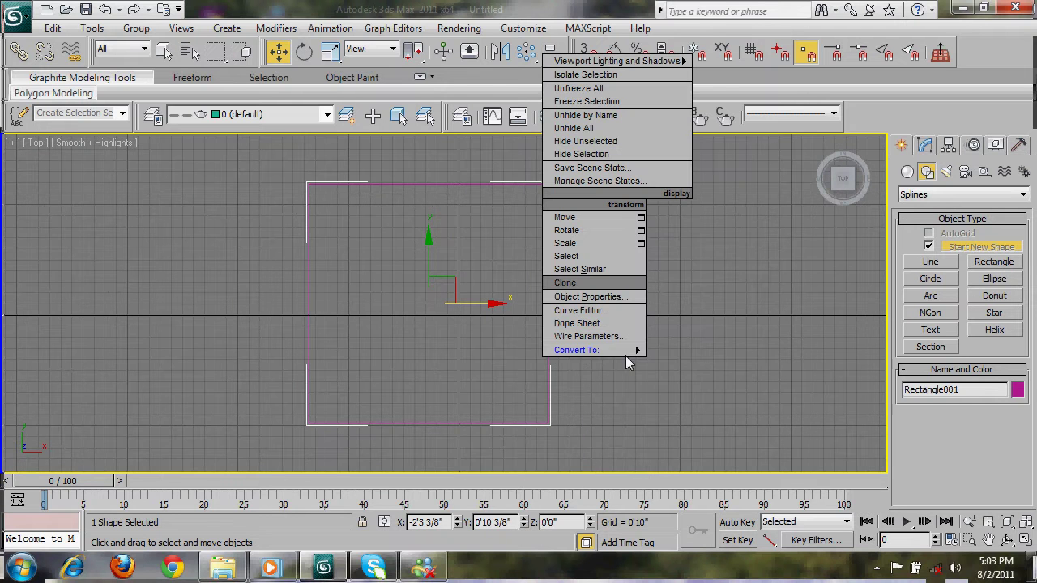
{"action": "mouse_move", "coordinate": [632, 350]}
{"action": "left_click", "coordinate": [728, 349]}
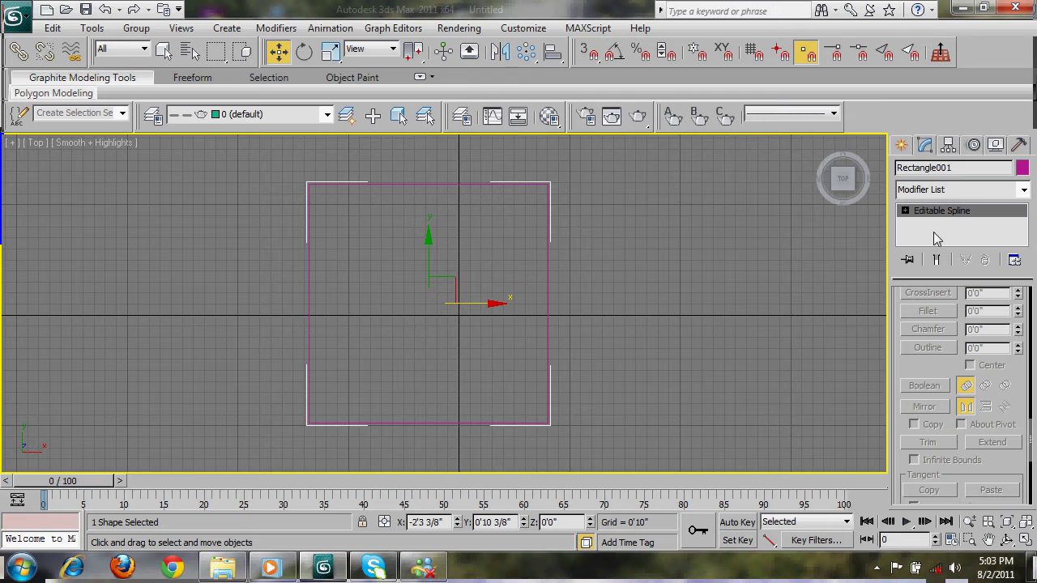
Select the rectangle's spline at Spline level and outline it by -9", returning to the object level
{"action": "left_click", "coordinate": [905, 211]}
{"action": "left_click", "coordinate": [906, 211]}
{"action": "left_click", "coordinate": [906, 211]}
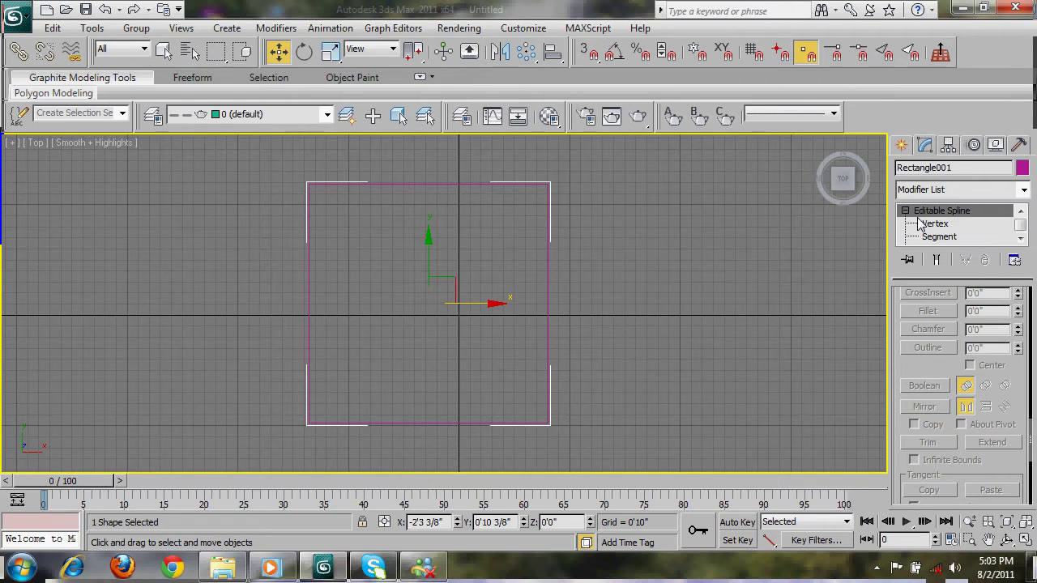
{"action": "left_click", "coordinate": [935, 224]}
{"action": "left_click", "coordinate": [945, 236]}
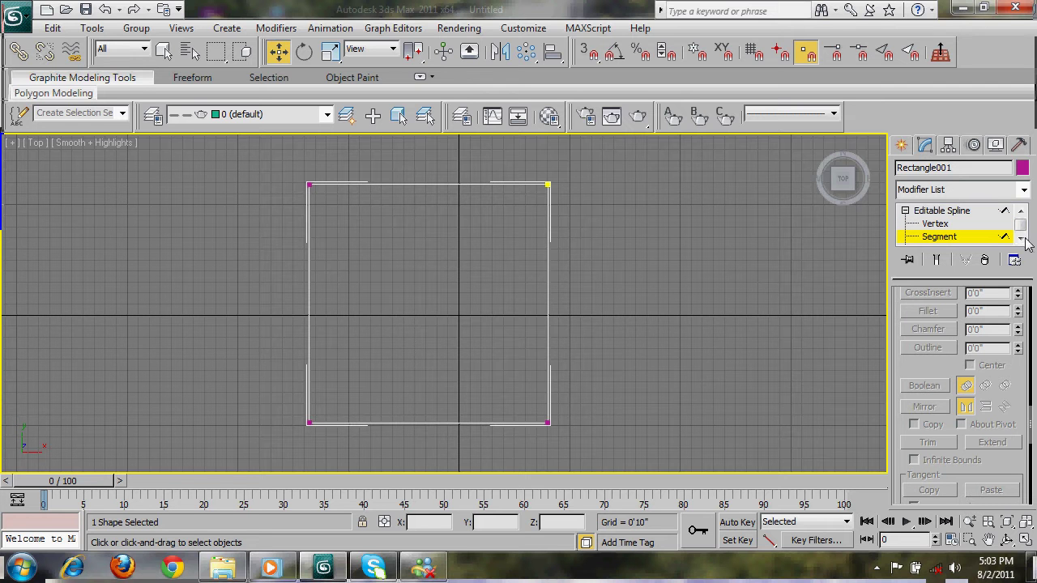
{"action": "left_click", "coordinate": [1021, 238]}
{"action": "left_click", "coordinate": [934, 236]}
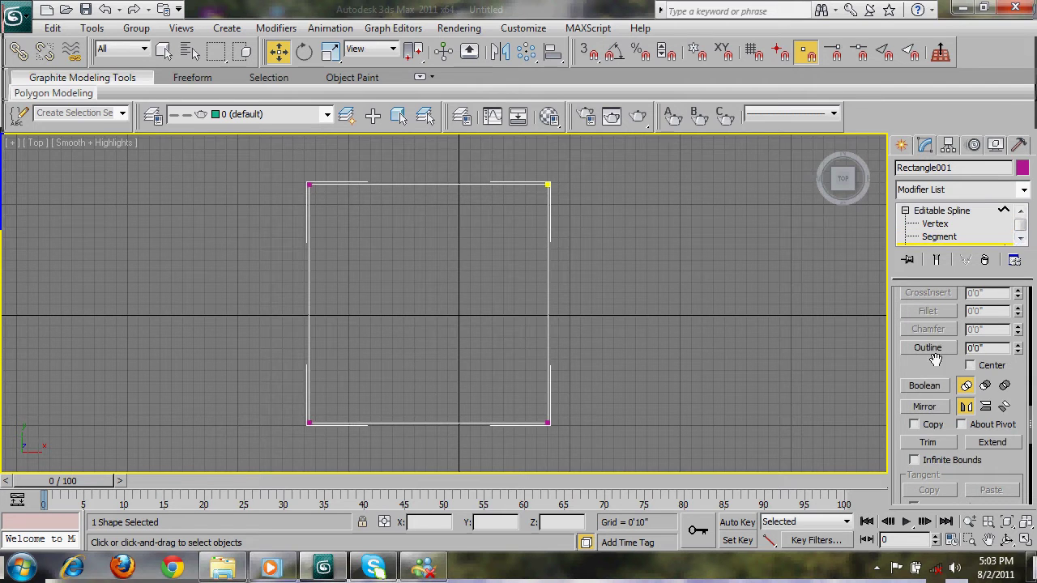
{"action": "left_click", "coordinate": [454, 378]}
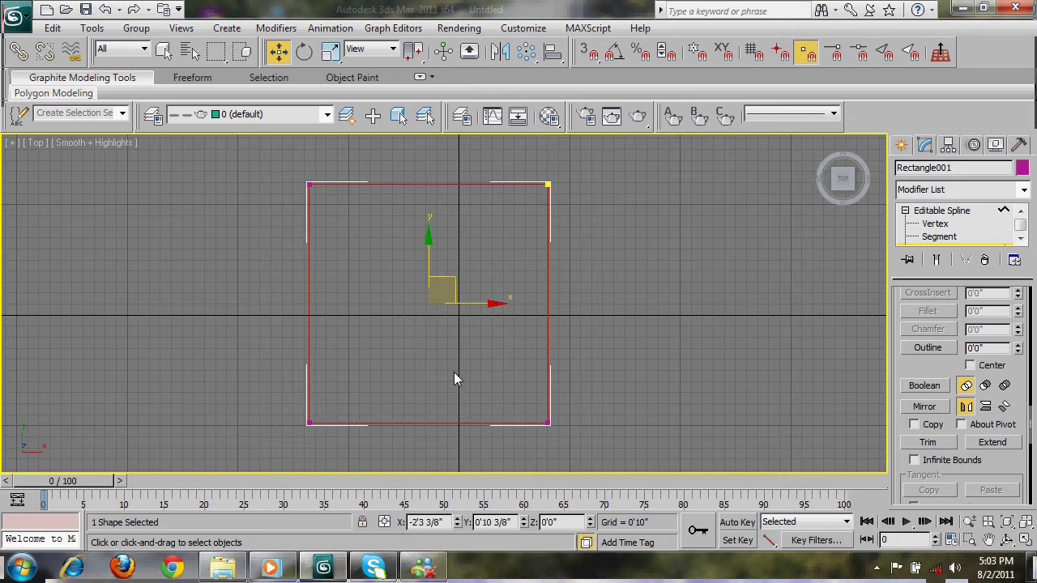
{"action": "left_click", "coordinate": [986, 349]}
{"action": "type", "text": "-9\""}
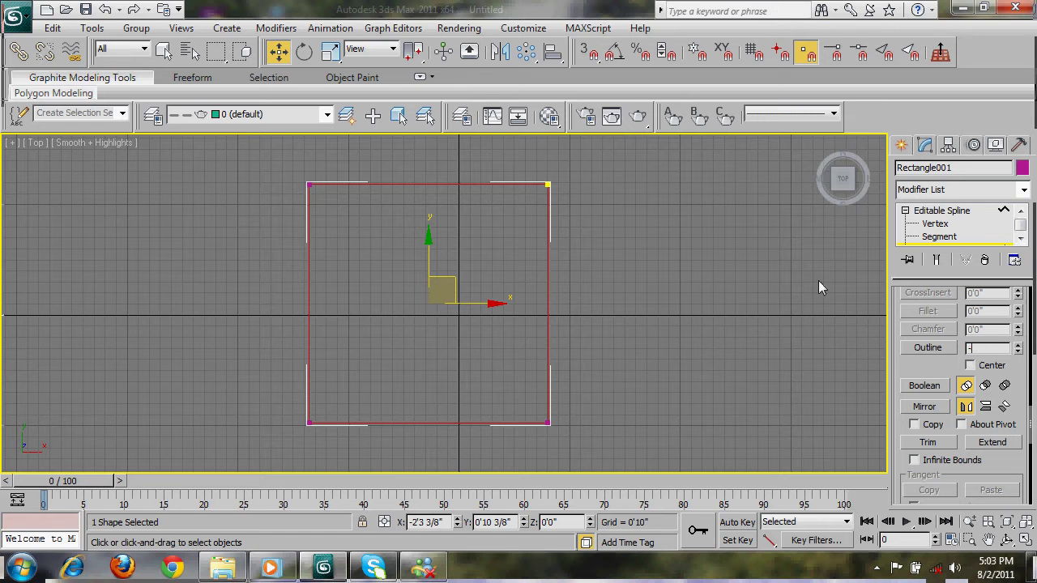
{"action": "key", "text": "Return"}
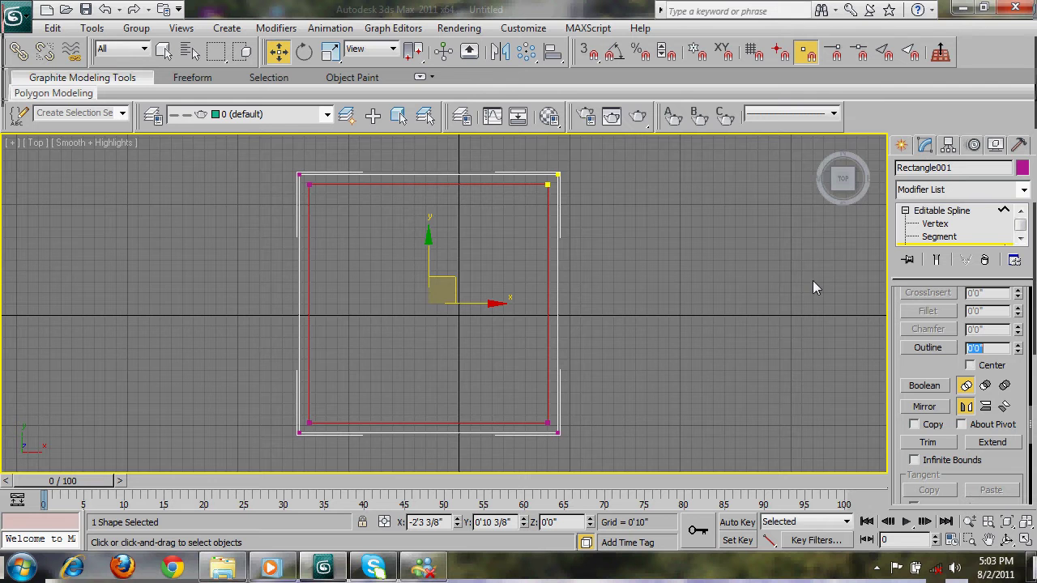
{"action": "left_click", "coordinate": [972, 211]}
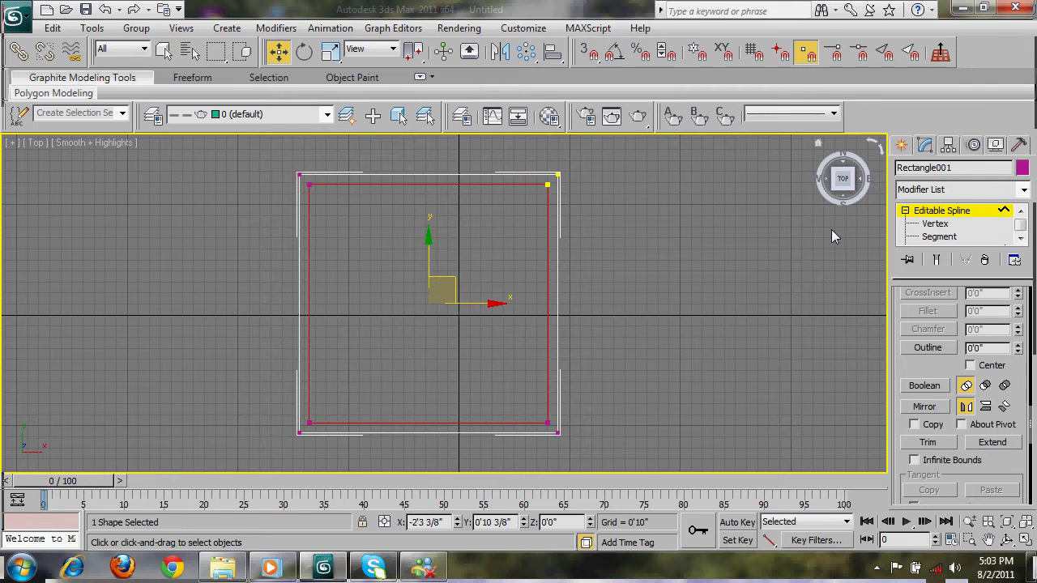
Try an 11' extrusion of the double-outlined rectangle in the perspective view and undo it
{"action": "middle_click_drag", "start_coordinate": [662, 277], "coordinate": [666, 292]}
{"action": "key", "text": "p"}
{"action": "middle_click_drag", "start_coordinate": [628, 343], "coordinate": [537, 243], "text": "alt"}
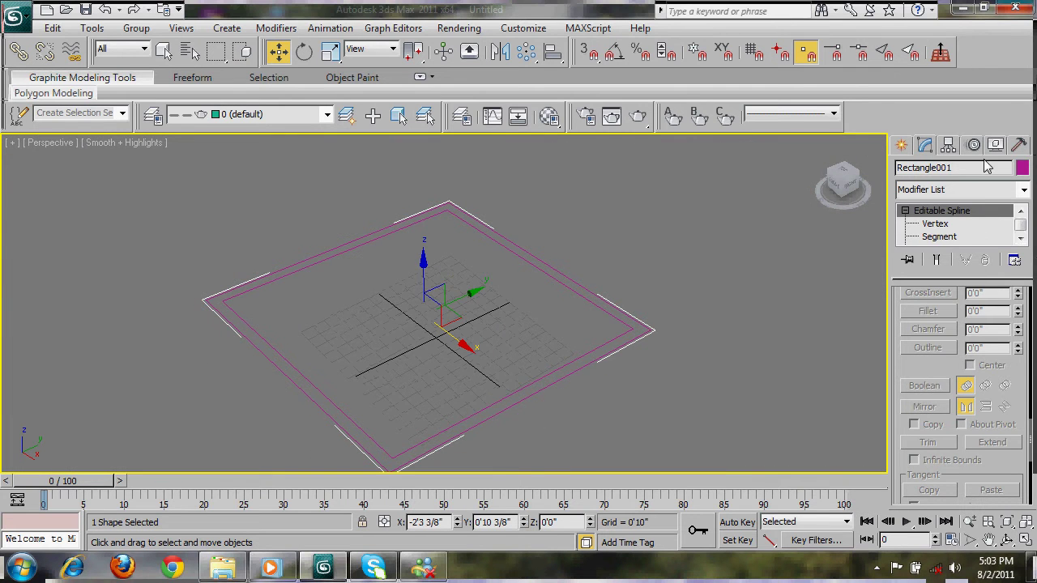
{"action": "left_click", "coordinate": [976, 192]}
{"action": "scroll", "coordinate": [956, 162], "scroll_direction": "down", "scroll_amount": 10}
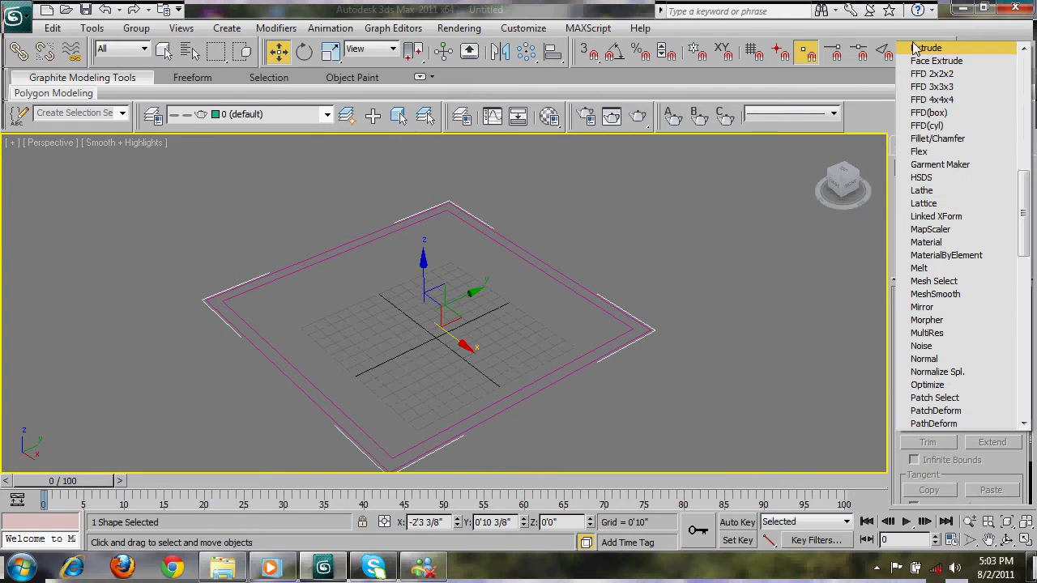
{"action": "left_click", "coordinate": [924, 48]}
{"action": "middle_click_drag", "start_coordinate": [611, 379], "coordinate": [626, 417]}
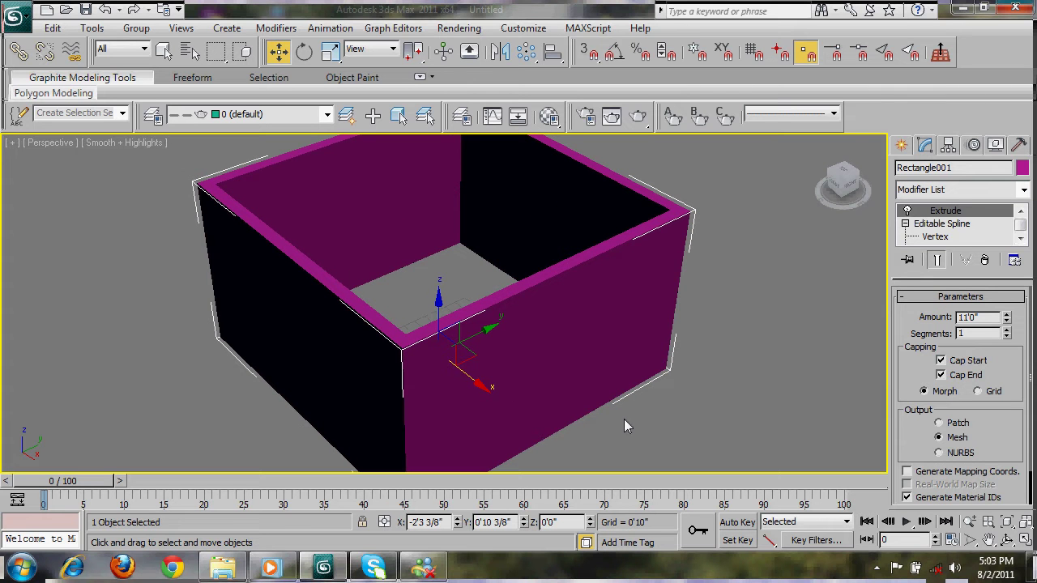
{"action": "key", "text": "ctrl+z"}
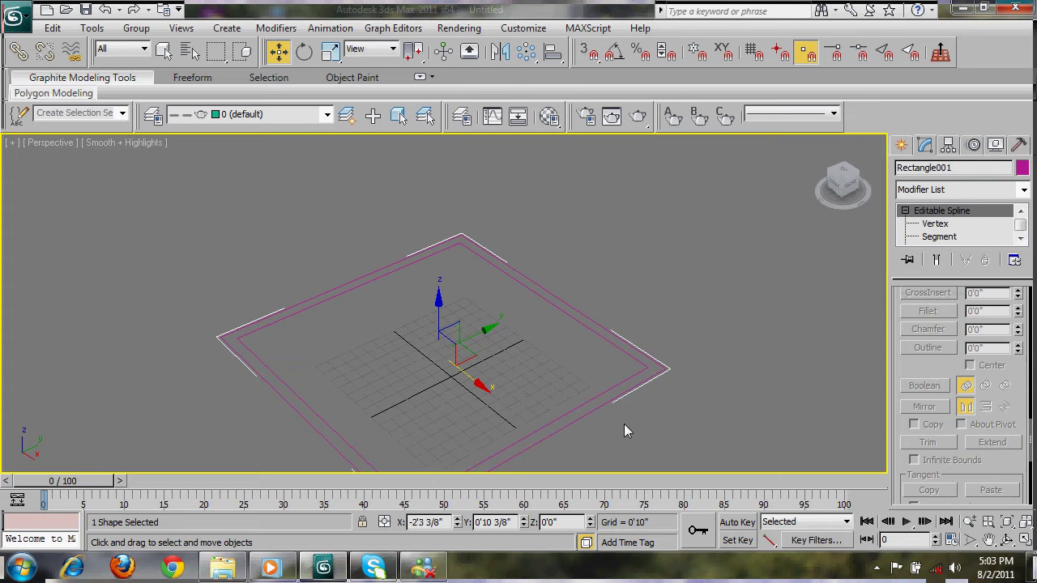
{"action": "middle_click_drag", "start_coordinate": [623, 431], "coordinate": [655, 385]}
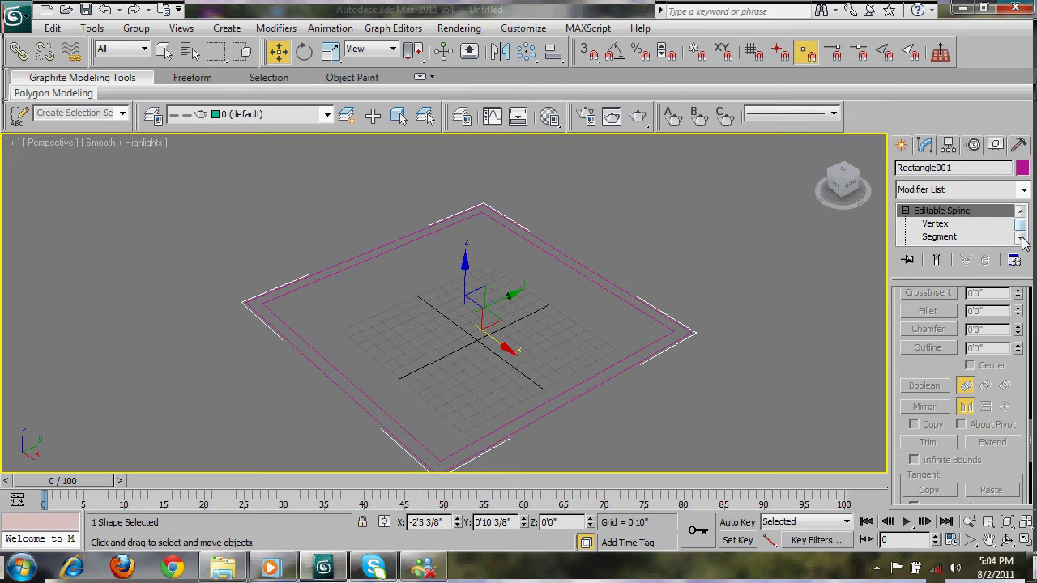
Try extruding only the inner outline by selecting it at Spline level and applying an 11' Extrude
{"action": "scroll", "coordinate": [956, 227], "scroll_direction": "down", "scroll_amount": 1}
{"action": "left_click", "coordinate": [935, 236]}
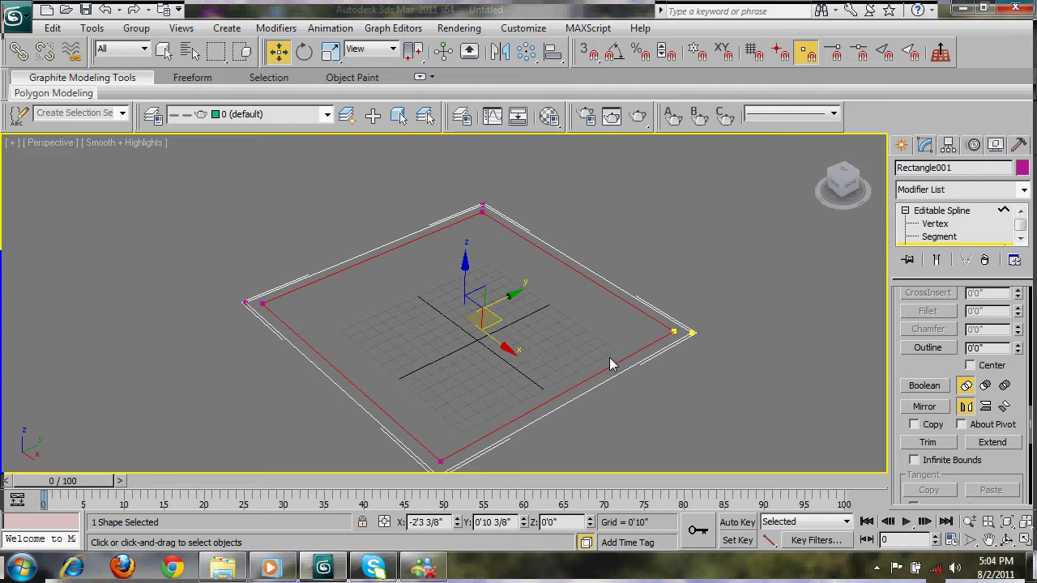
{"action": "left_click", "coordinate": [948, 189]}
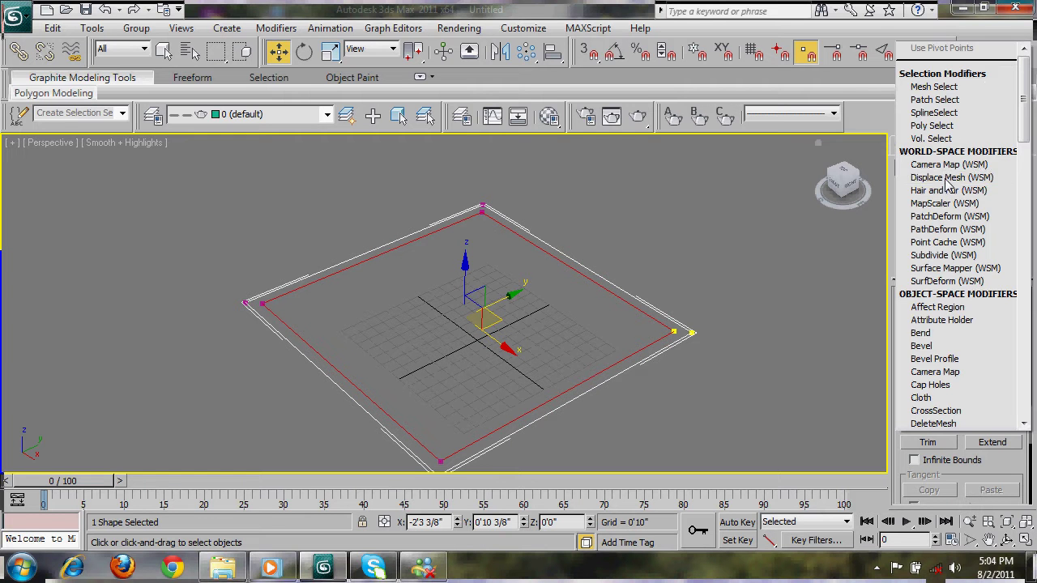
{"action": "scroll", "coordinate": [949, 176], "scroll_direction": "down", "scroll_amount": 10}
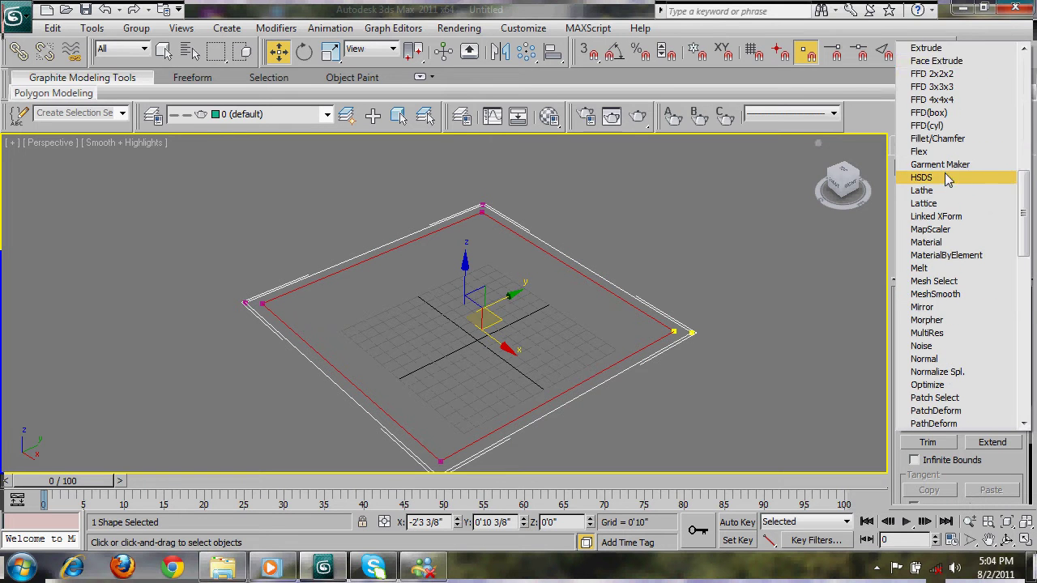
{"action": "left_click", "coordinate": [928, 47]}
{"action": "middle_click_drag", "start_coordinate": [642, 275], "coordinate": [659, 292]}
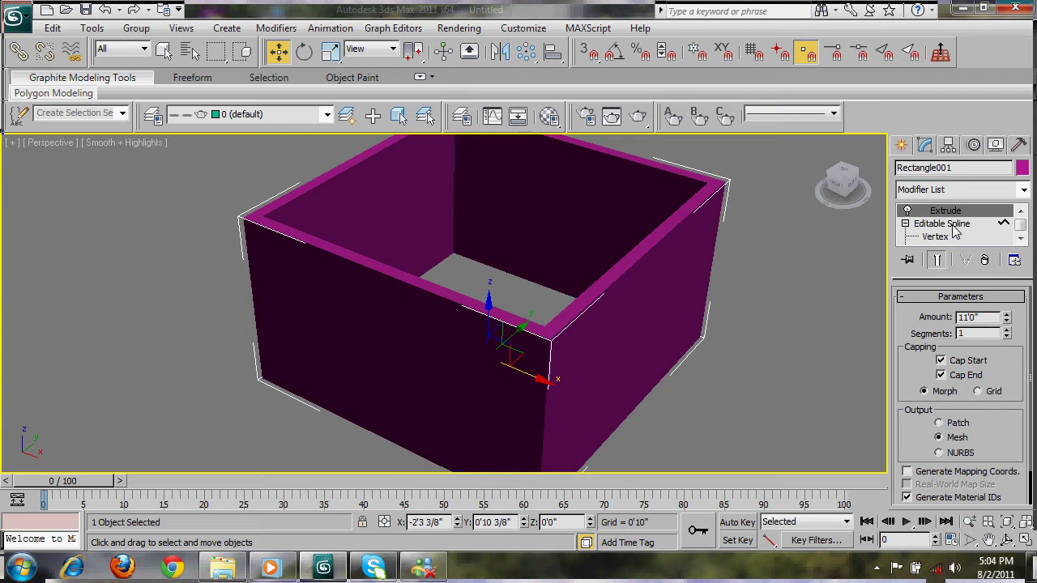
{"action": "middle_click_drag", "start_coordinate": [644, 331], "coordinate": [667, 302], "text": "alt"}
{"action": "scroll", "coordinate": [666, 301], "scroll_direction": "down", "scroll_amount": 2}
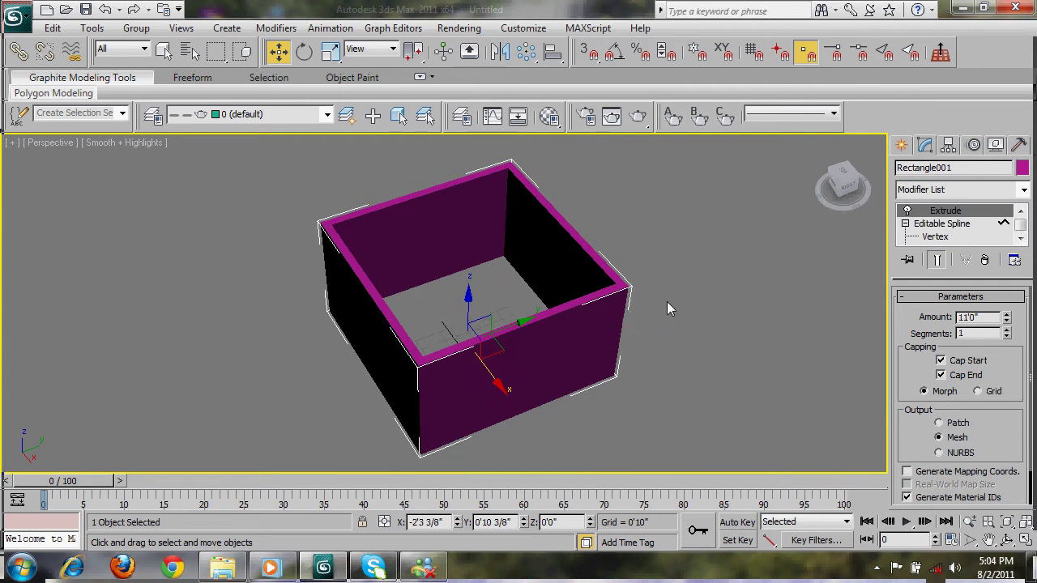
Undo the extrusion made with the inner spline selected and leave the Spline level
{"action": "left_click", "coordinate": [667, 302]}
{"action": "key", "text": "ctrl+z"}
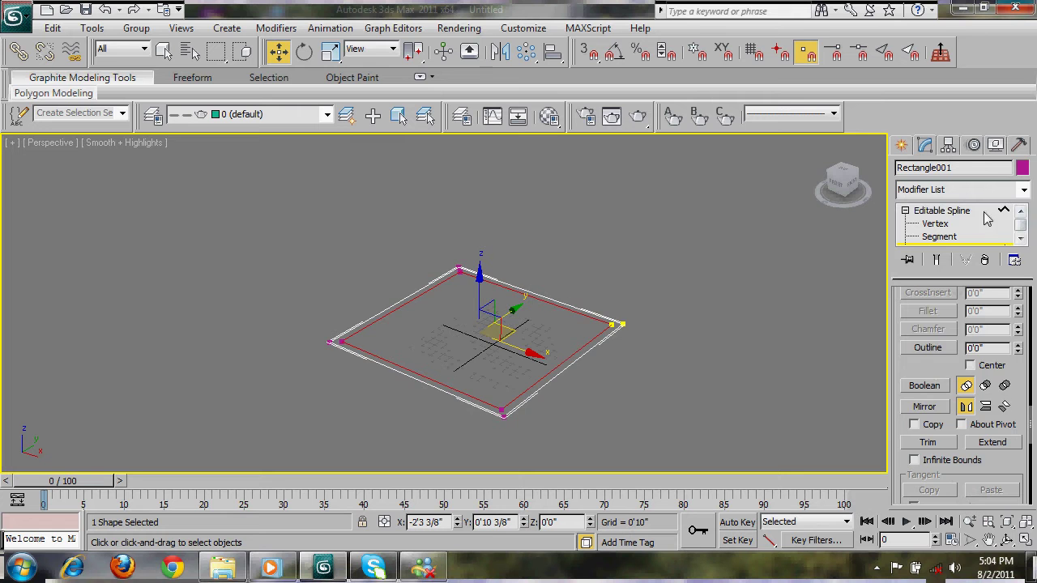
{"action": "middle_click_drag", "start_coordinate": [763, 283], "coordinate": [706, 317], "text": "alt"}
{"action": "scroll", "coordinate": [548, 308], "scroll_direction": "up", "scroll_amount": 3}
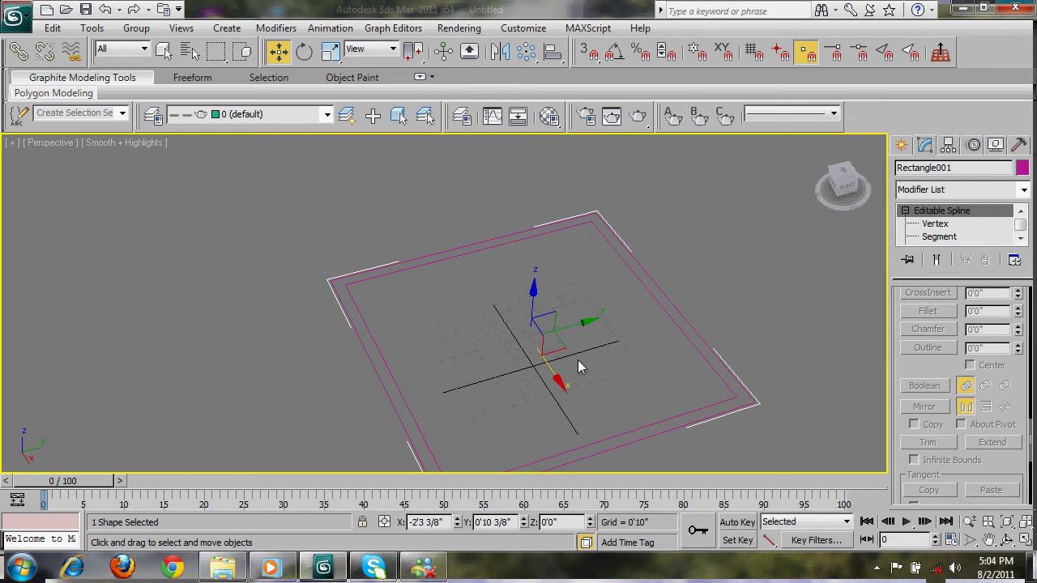
{"action": "middle_click_drag", "start_coordinate": [580, 341], "coordinate": [611, 294], "text": "alt"}
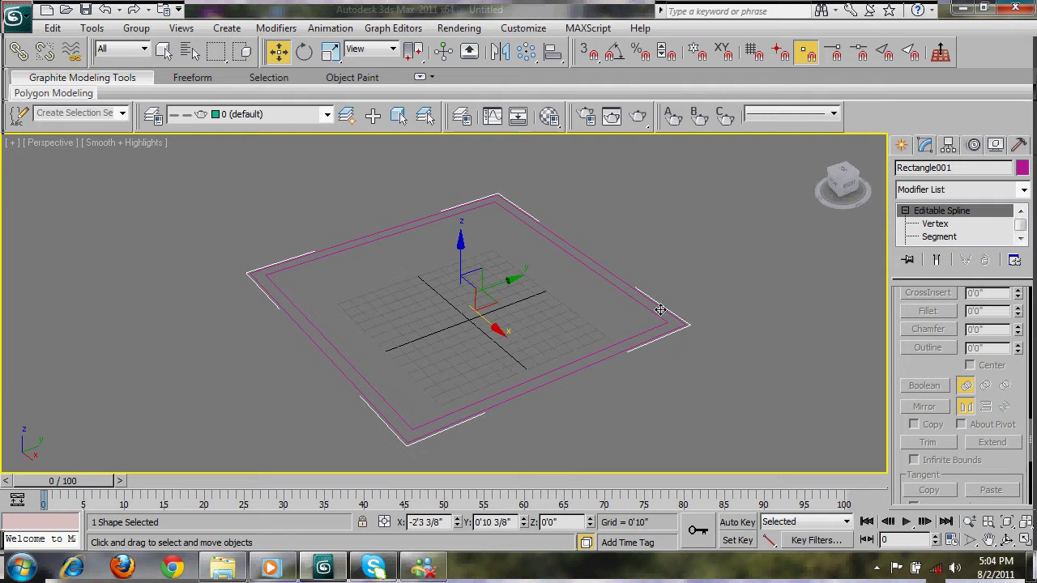
Select the outer spline of the rectangle and detach it as a copy named Shape001
{"action": "left_click", "coordinate": [1020, 237]}
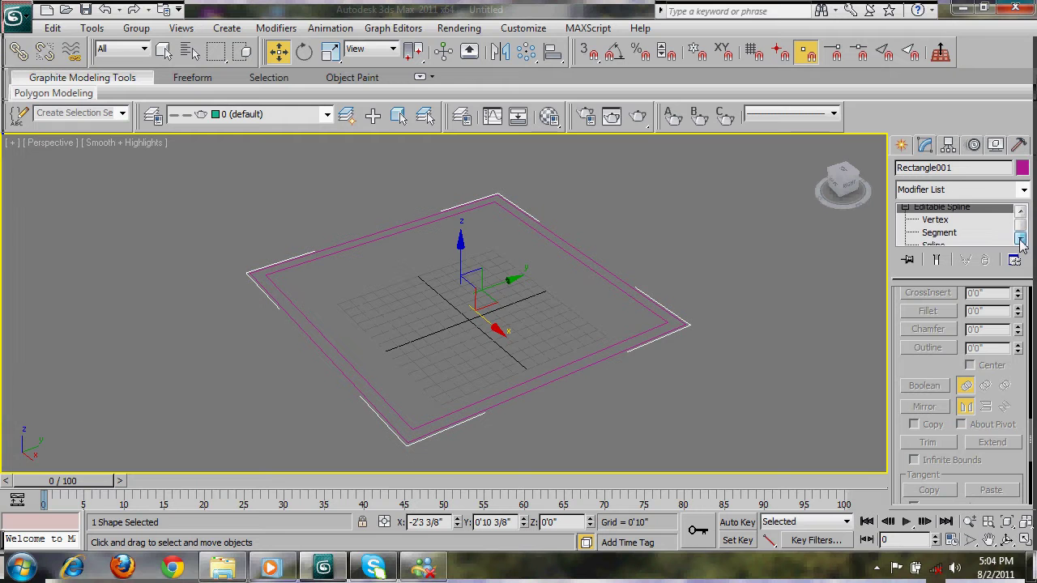
{"action": "left_click", "coordinate": [948, 237]}
{"action": "middle_click_drag", "start_coordinate": [751, 347], "coordinate": [657, 313], "text": "alt"}
{"action": "left_click", "coordinate": [641, 296]}
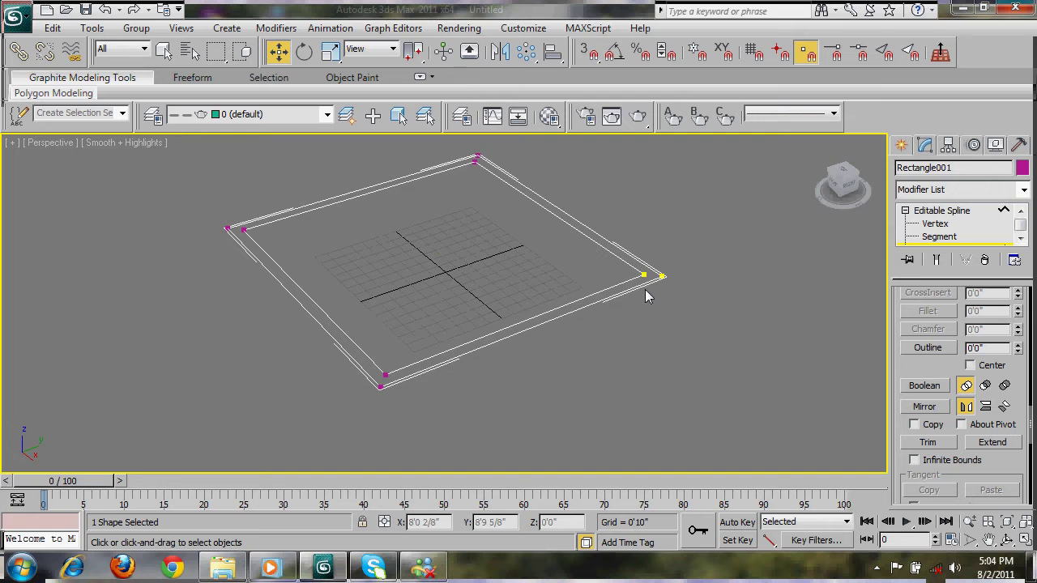
{"action": "left_click", "coordinate": [648, 298]}
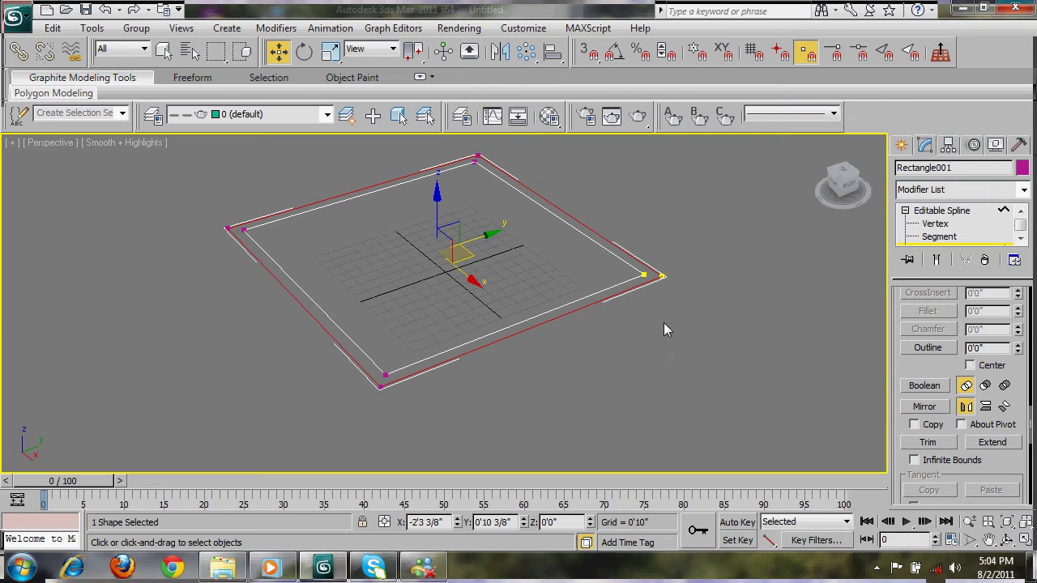
{"action": "left_click_drag", "start_coordinate": [914, 369], "coordinate": [897, 156]}
{"action": "left_click", "coordinate": [971, 413]}
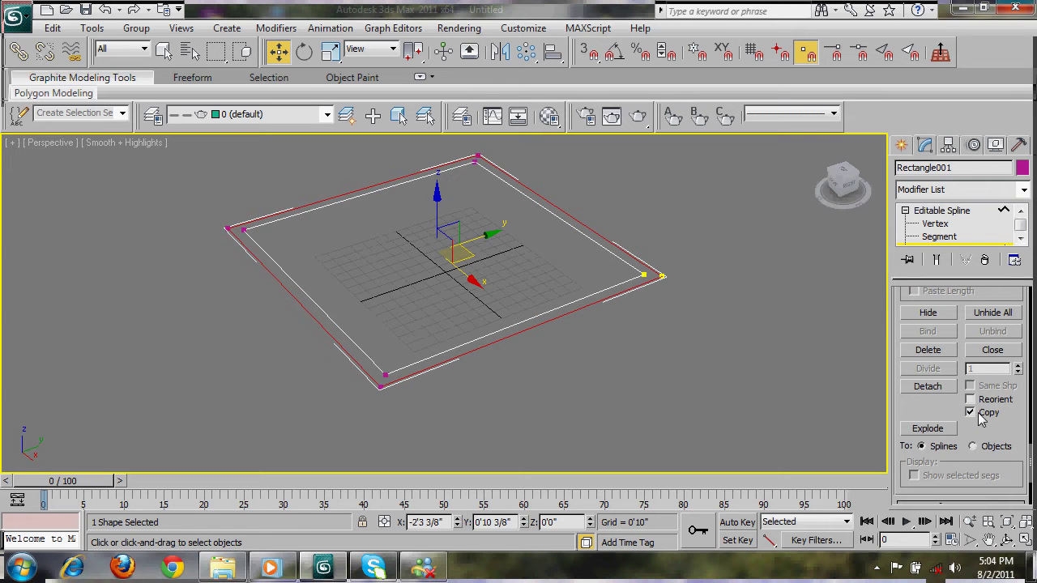
{"action": "left_click", "coordinate": [923, 387]}
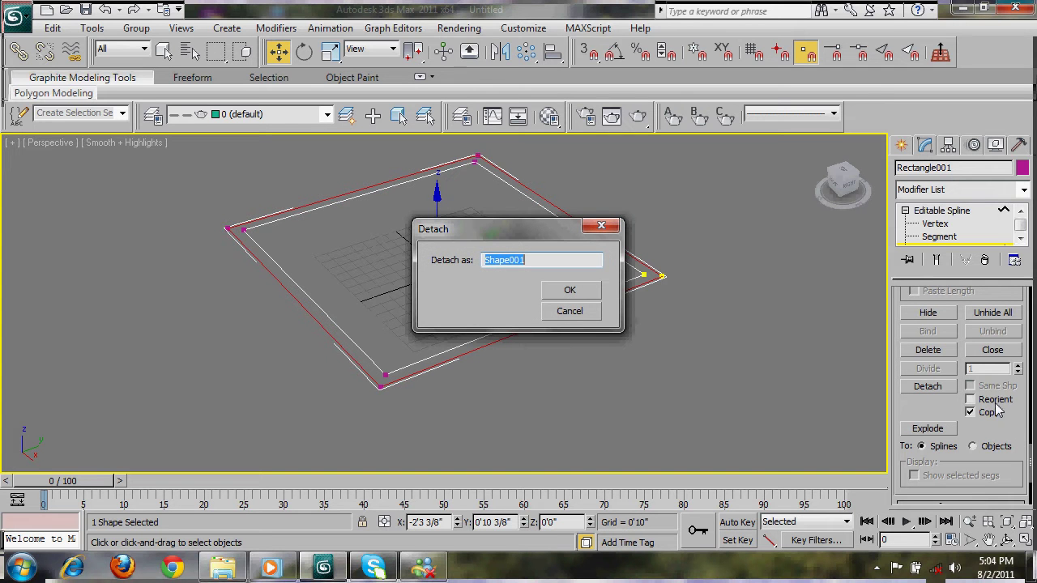
{"action": "left_click", "coordinate": [570, 290]}
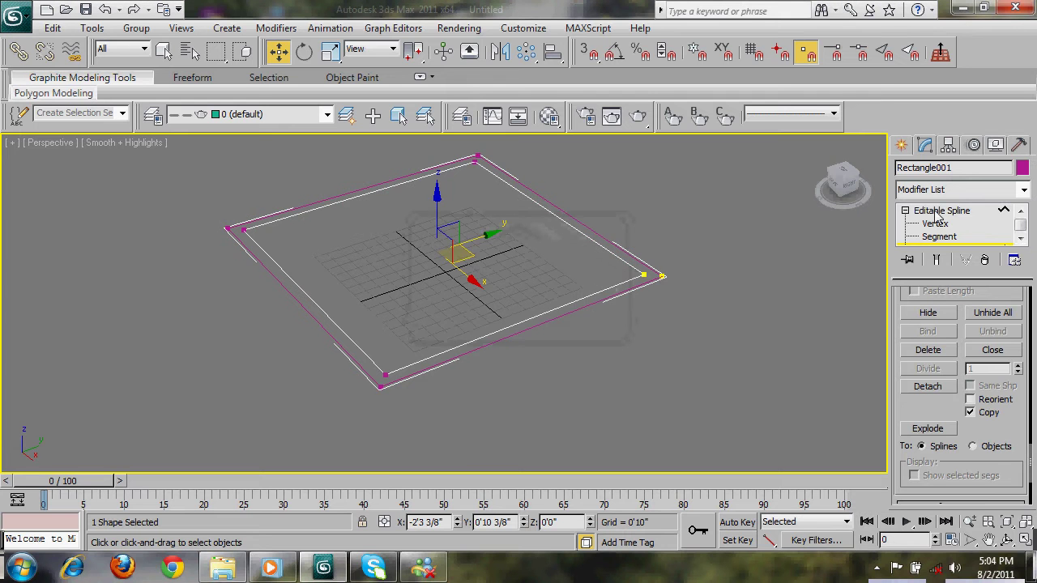
Leave the Spline level, select the detached outline copy and raise it about 4'7" along Z
{"action": "left_click", "coordinate": [684, 317]}
{"action": "left_click", "coordinate": [642, 290]}
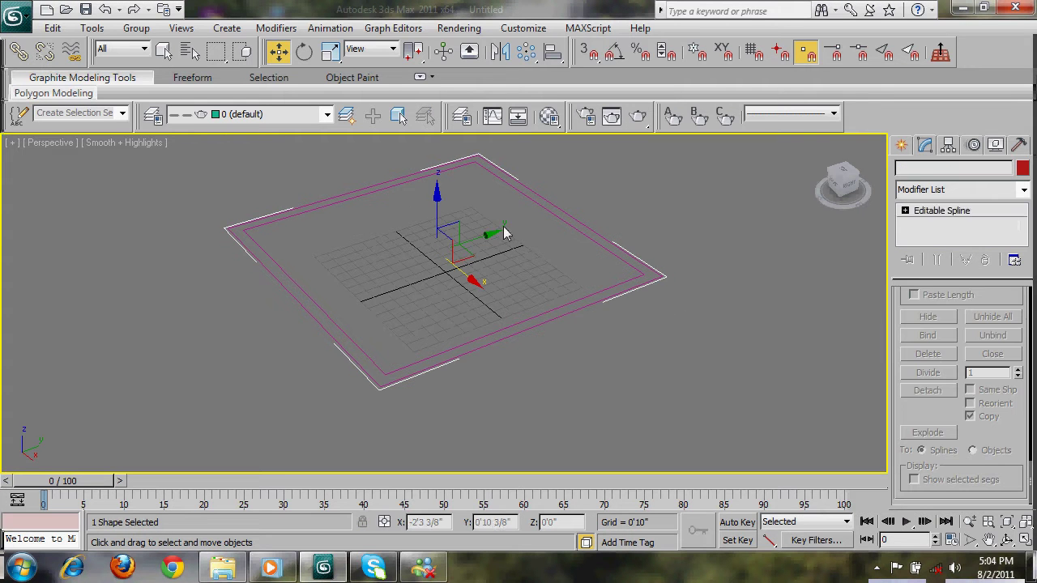
{"action": "left_click_drag", "start_coordinate": [447, 209], "coordinate": [446, 144]}
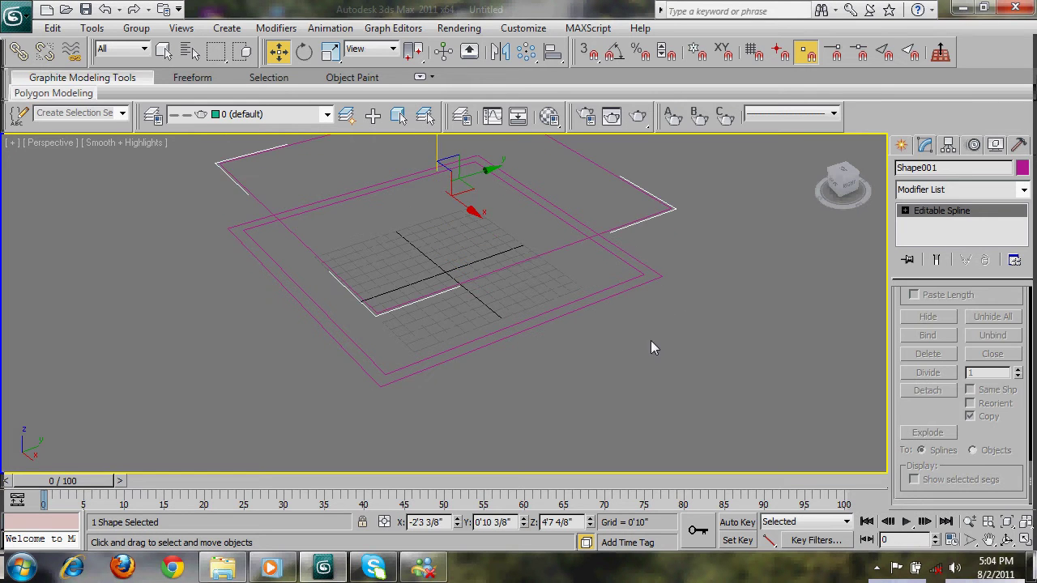
Delete the raised outline copy and extrude the double-outlined rectangle 11' to form walls
{"action": "middle_click_drag", "start_coordinate": [652, 342], "coordinate": [646, 364]}
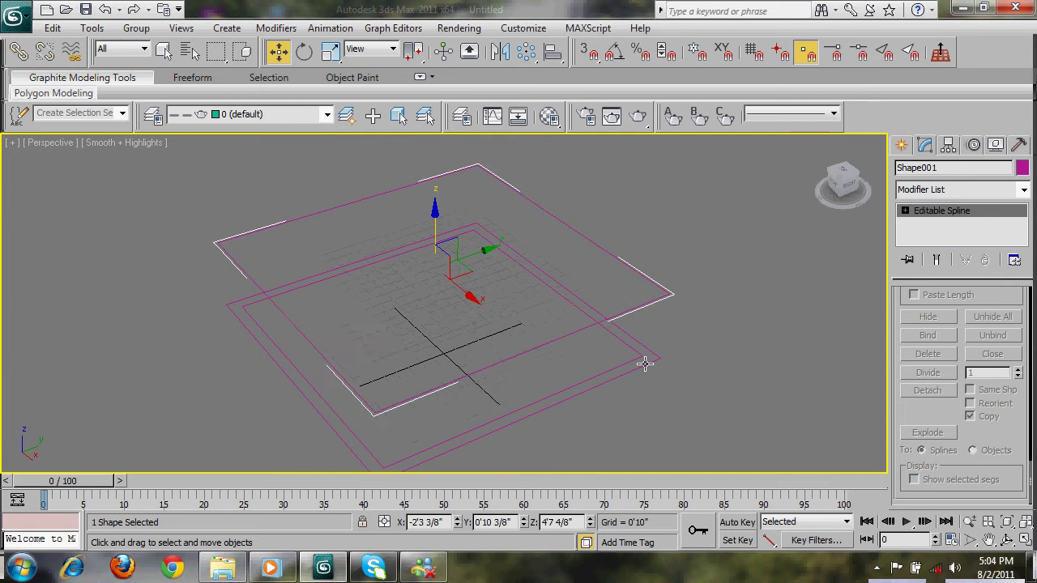
{"action": "key", "text": "Delete"}
{"action": "left_click", "coordinate": [607, 379]}
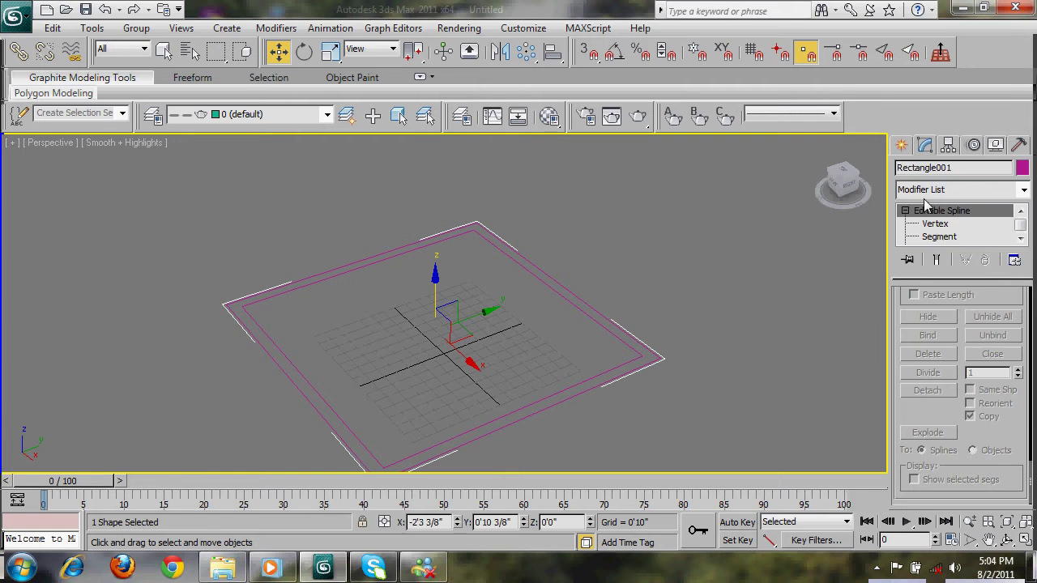
{"action": "left_click", "coordinate": [926, 191]}
{"action": "scroll", "coordinate": [931, 203], "scroll_direction": "down", "scroll_amount": 10}
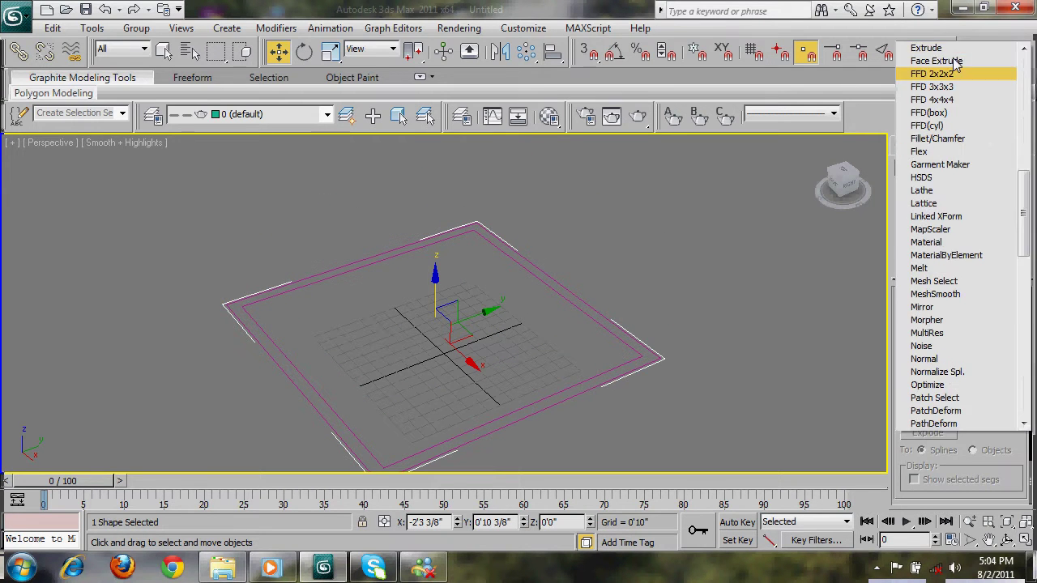
{"action": "key", "text": "Return"}
{"action": "middle_click_drag", "start_coordinate": [617, 291], "coordinate": [610, 320]}
{"action": "scroll", "coordinate": [551, 338], "scroll_direction": "down", "scroll_amount": 2}
{"action": "middle_click_drag", "start_coordinate": [552, 338], "coordinate": [569, 343], "text": "alt"}
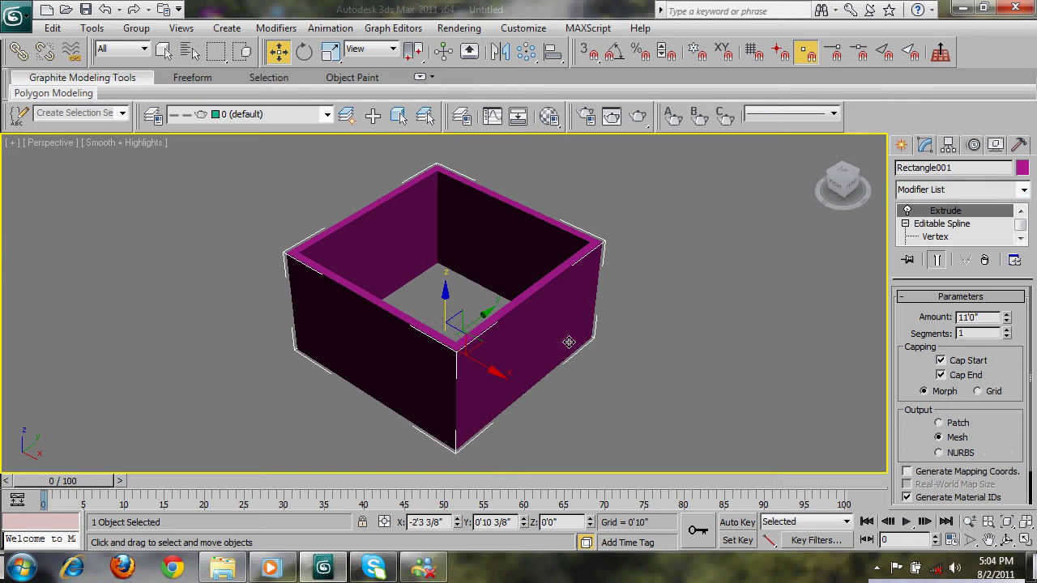
In the Top view, go to the Spline level beneath the Extrude and detach a copy of the walls' outer spline
{"action": "middle_click_drag", "start_coordinate": [585, 293], "coordinate": [603, 297]}
{"action": "middle_click_drag", "start_coordinate": [676, 328], "coordinate": [666, 277], "text": "alt"}
{"action": "key", "text": "t"}
{"action": "scroll", "coordinate": [668, 276], "scroll_direction": "down", "scroll_amount": 2}
{"action": "scroll", "coordinate": [668, 275], "scroll_direction": "down", "scroll_amount": 3}
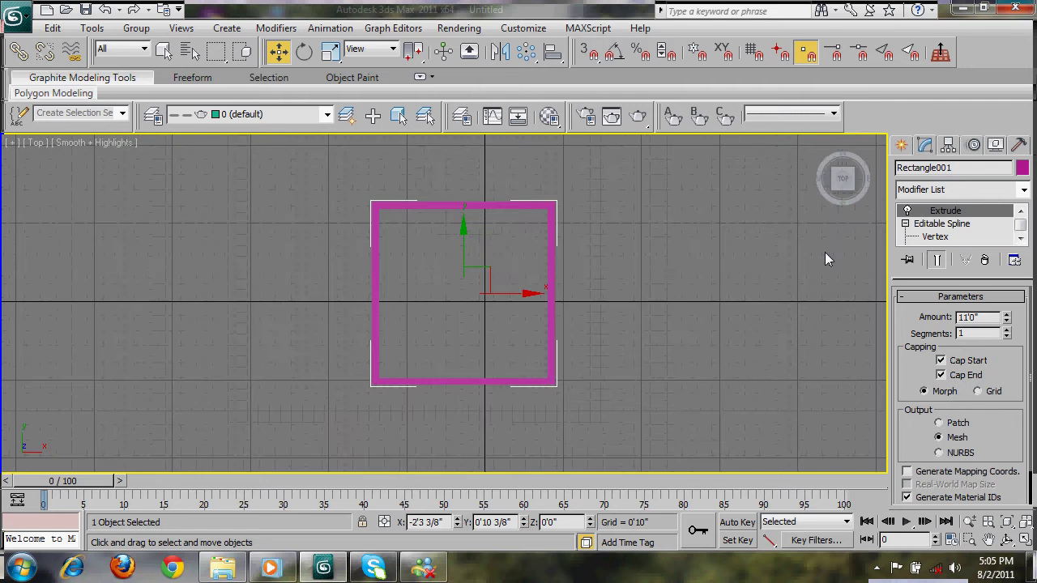
{"action": "left_click", "coordinate": [942, 224]}
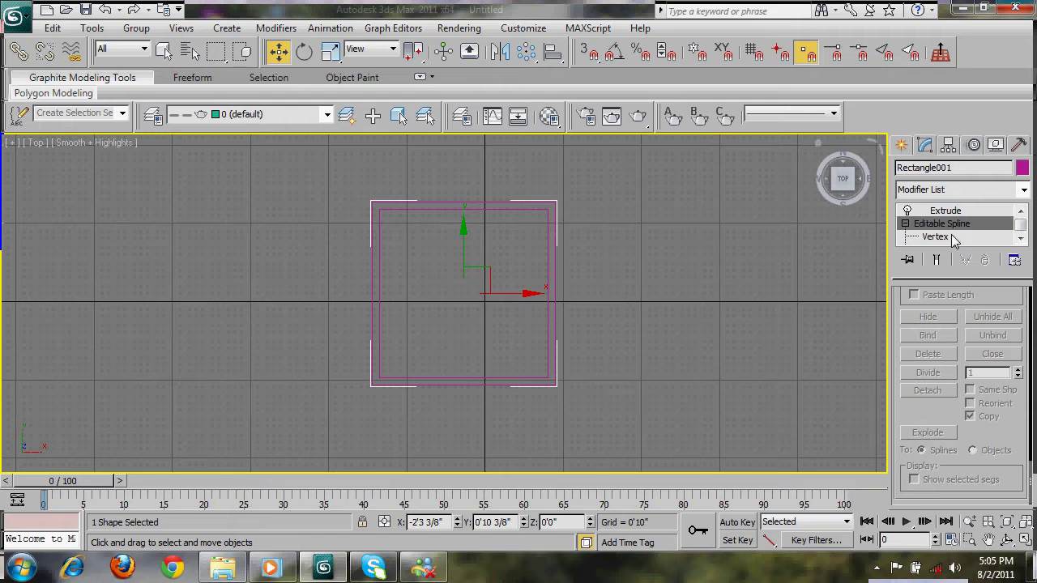
{"action": "scroll", "coordinate": [940, 238], "scroll_direction": "down", "scroll_amount": 2}
{"action": "left_click", "coordinate": [930, 237]}
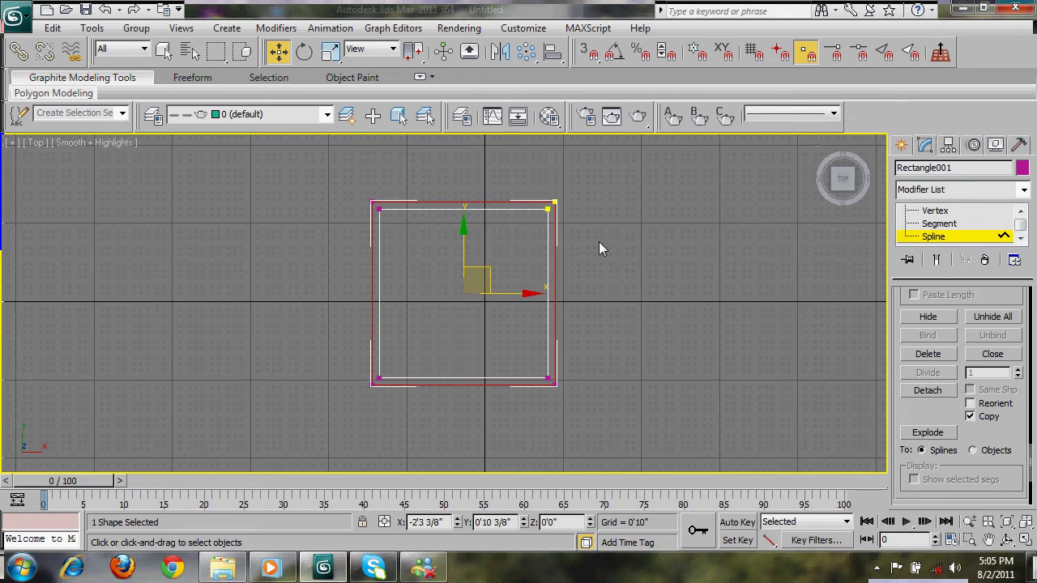
{"action": "middle_click_drag", "start_coordinate": [693, 372], "coordinate": [719, 389]}
{"action": "left_click", "coordinate": [928, 390]}
{"action": "left_click", "coordinate": [594, 290]}
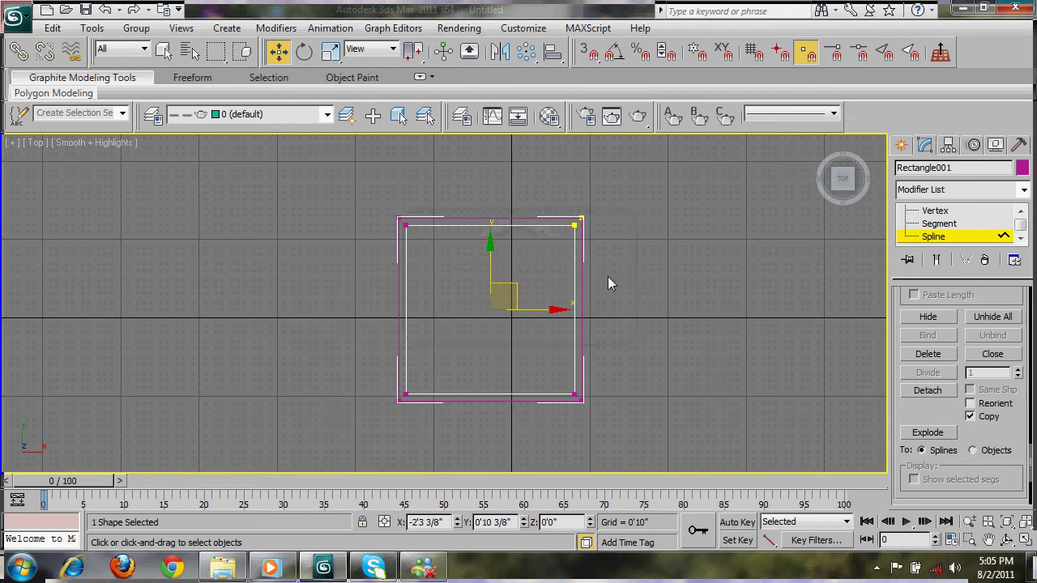
Leave the Spline level, return to the Extrude modifier and show the walls in an angled Perspective view
{"action": "scroll", "coordinate": [949, 225], "scroll_direction": "up", "scroll_amount": 1}
{"action": "left_click", "coordinate": [948, 219]}
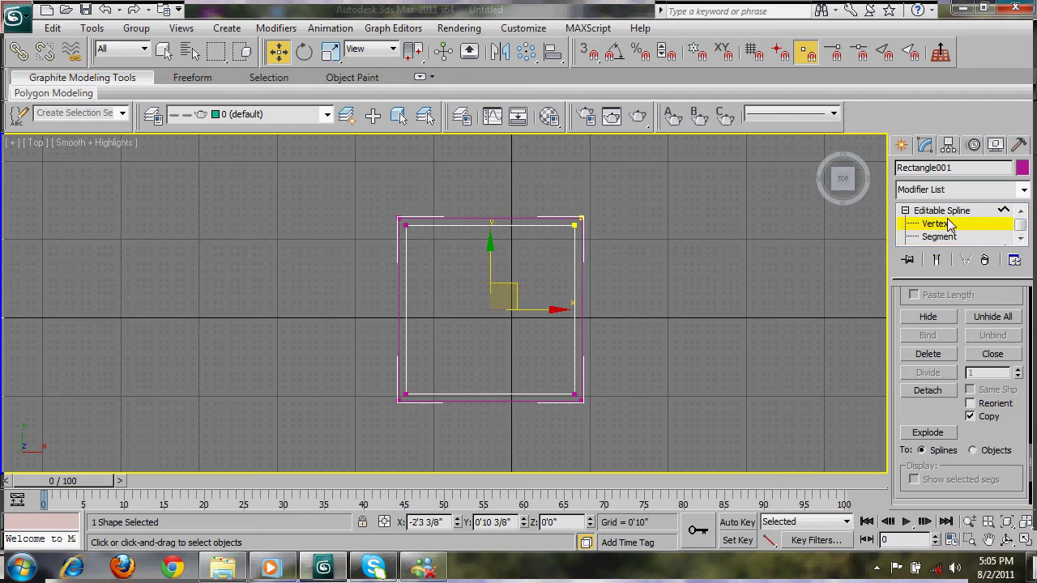
{"action": "scroll", "coordinate": [947, 219], "scroll_direction": "up", "scroll_amount": 1}
{"action": "left_click", "coordinate": [948, 214]}
{"action": "left_click", "coordinate": [957, 227]}
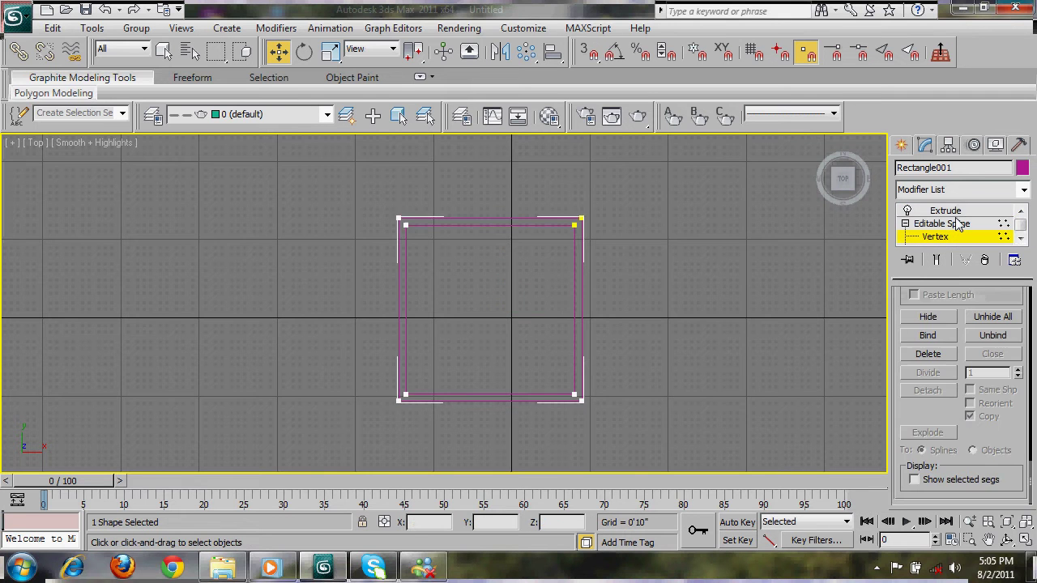
{"action": "left_click", "coordinate": [941, 223]}
{"action": "left_click", "coordinate": [946, 211]}
{"action": "middle_click_drag", "start_coordinate": [764, 322], "coordinate": [743, 334]}
{"action": "key", "text": "p"}
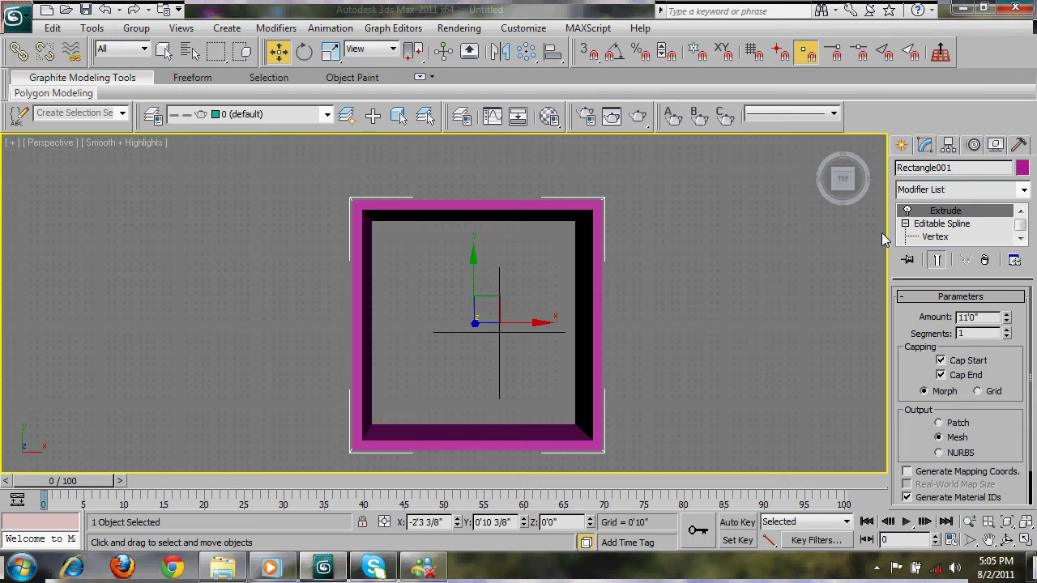
{"action": "key", "text": "c"}
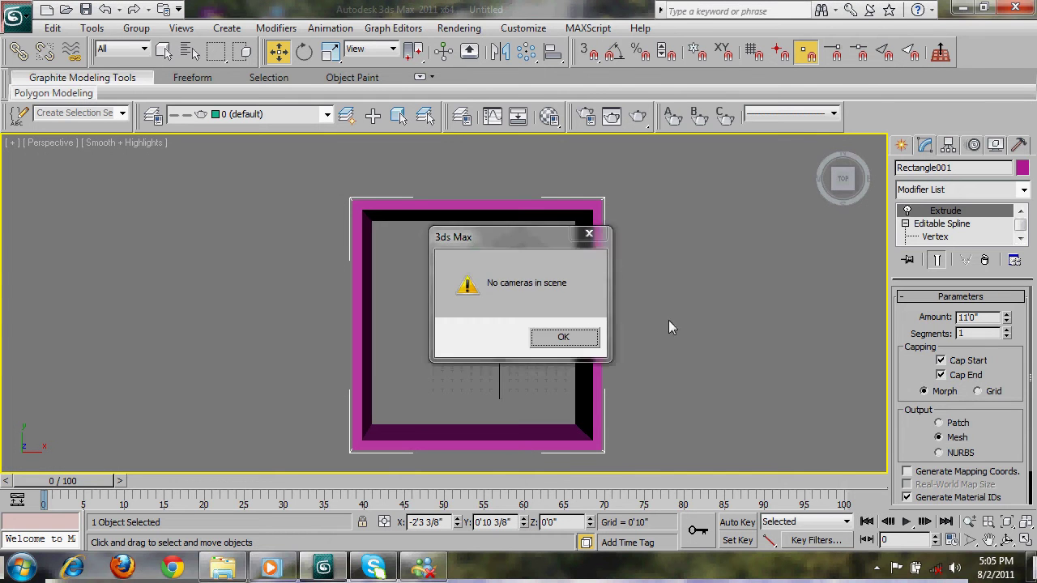
{"action": "left_click", "coordinate": [559, 338]}
{"action": "middle_click_drag", "start_coordinate": [570, 247], "coordinate": [591, 248], "text": "alt"}
Select the detached outline copy at the base of the walls and raise it along Z to about 18'10"
{"action": "left_click", "coordinate": [592, 328]}
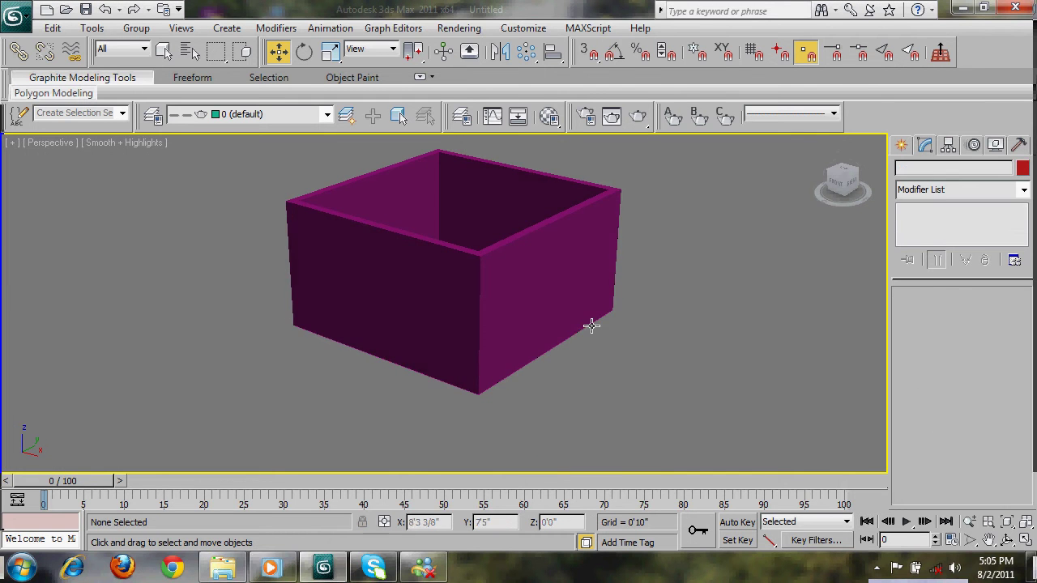
{"action": "left_click", "coordinate": [588, 329]}
{"action": "left_click_drag", "start_coordinate": [456, 254], "coordinate": [470, 15]}
{"action": "middle_click_drag", "start_coordinate": [630, 257], "coordinate": [649, 332]}
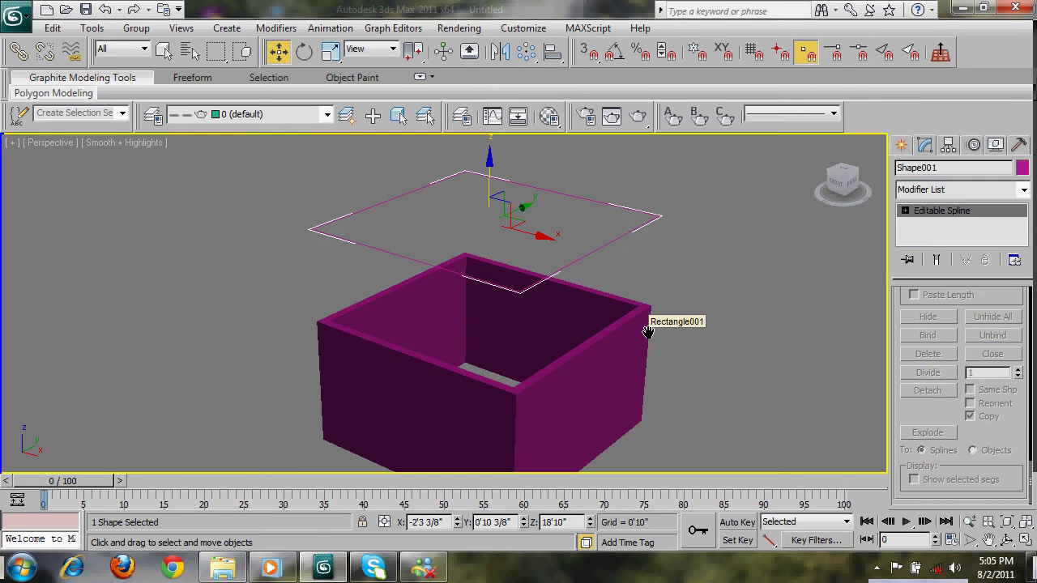
Extrude the raised outline copy 0'6" to make a thin roof slab
{"action": "left_click", "coordinate": [926, 193]}
{"action": "type", "text": "ex"}
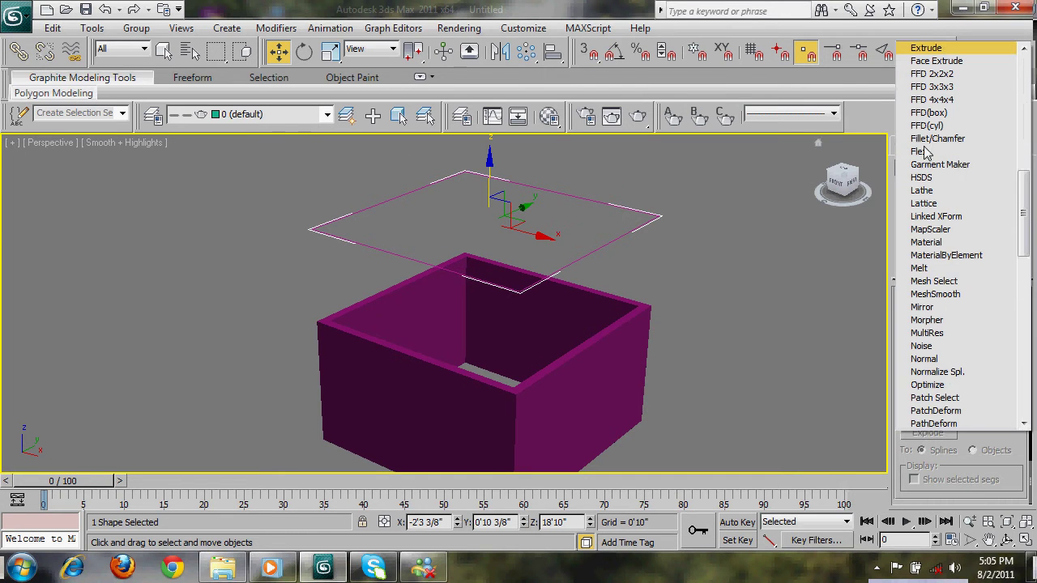
{"action": "left_click", "coordinate": [933, 50]}
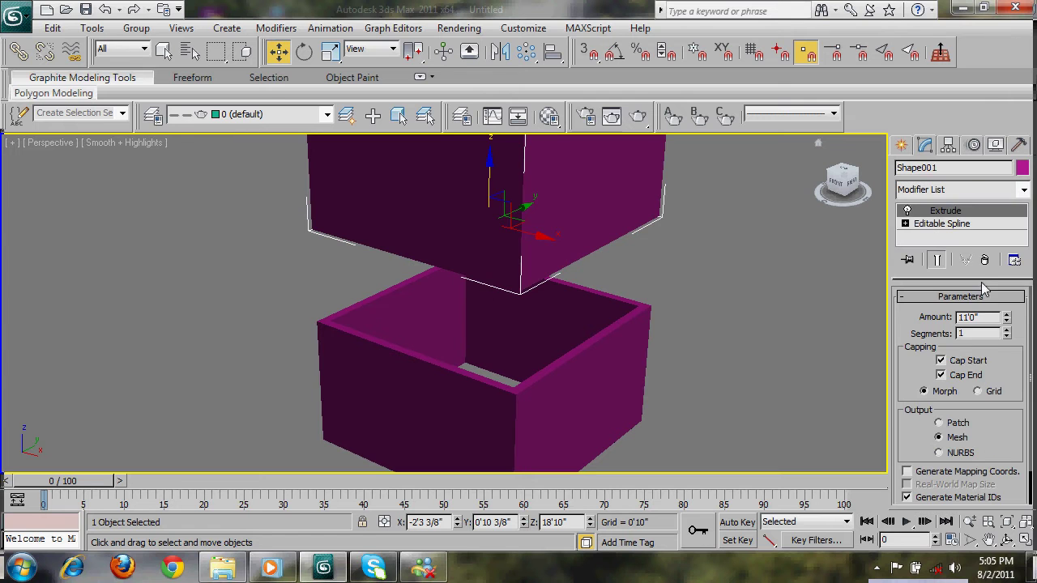
{"action": "type", "text": "6"}
{"action": "key", "text": "Return"}
{"action": "scroll", "coordinate": [667, 322], "scroll_direction": "up", "scroll_amount": 5}
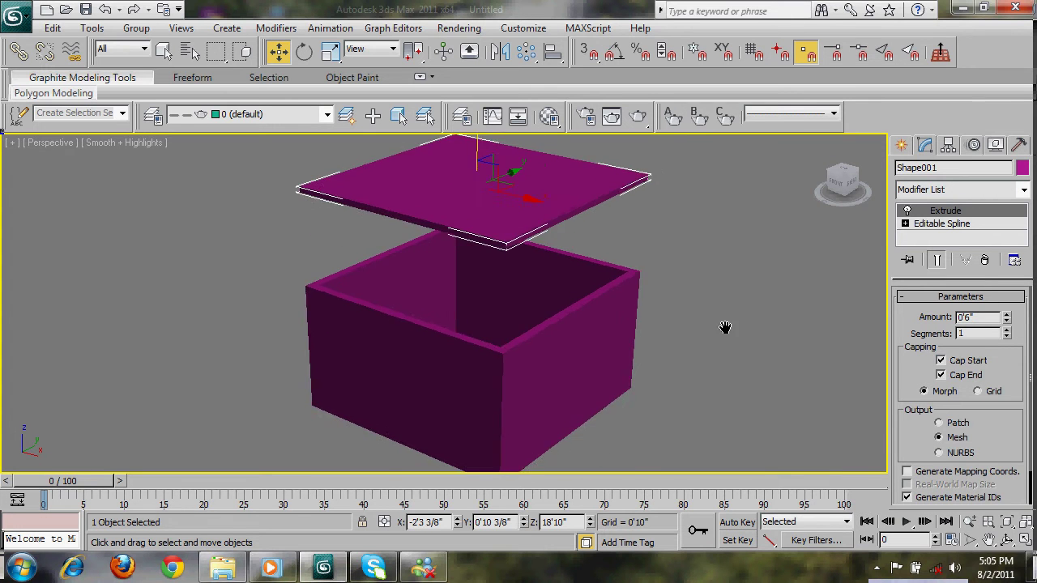
Turn on 3D snapping and lower the roof slab so its bottom corner snaps onto the walls' top corner
{"action": "left_click", "coordinate": [589, 51]}
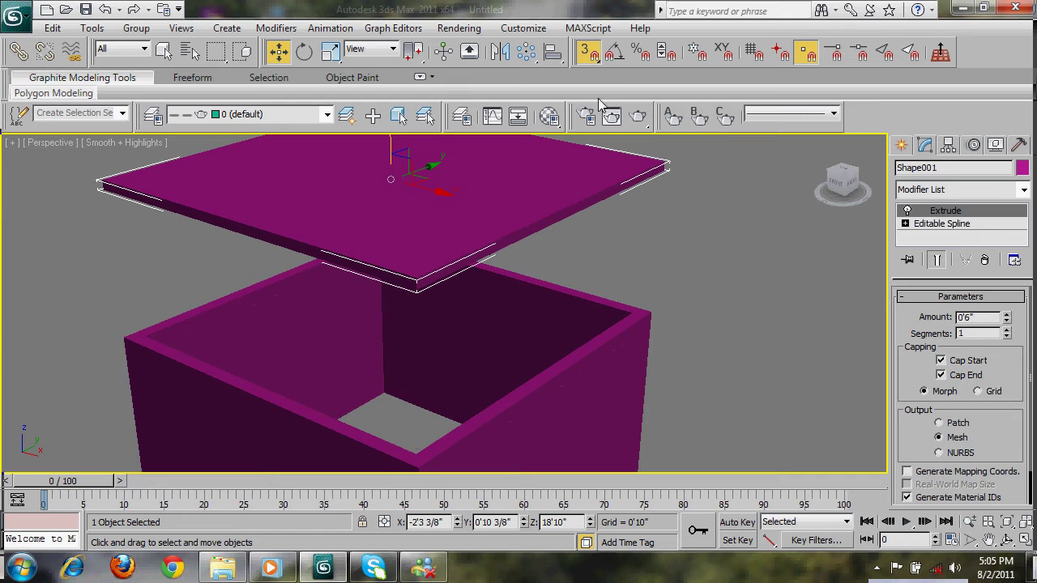
{"action": "left_click_drag", "start_coordinate": [663, 171], "coordinate": [651, 312]}
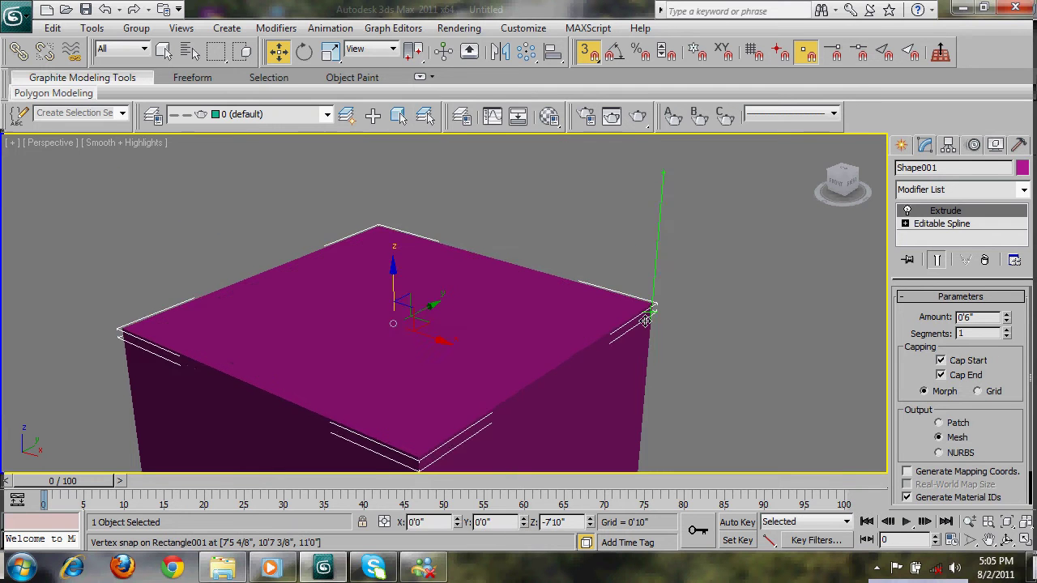
{"action": "left_click", "coordinate": [661, 358]}
{"action": "middle_click_drag", "start_coordinate": [661, 358], "coordinate": [716, 281]}
{"action": "scroll", "coordinate": [590, 402], "scroll_direction": "down", "scroll_amount": 3}
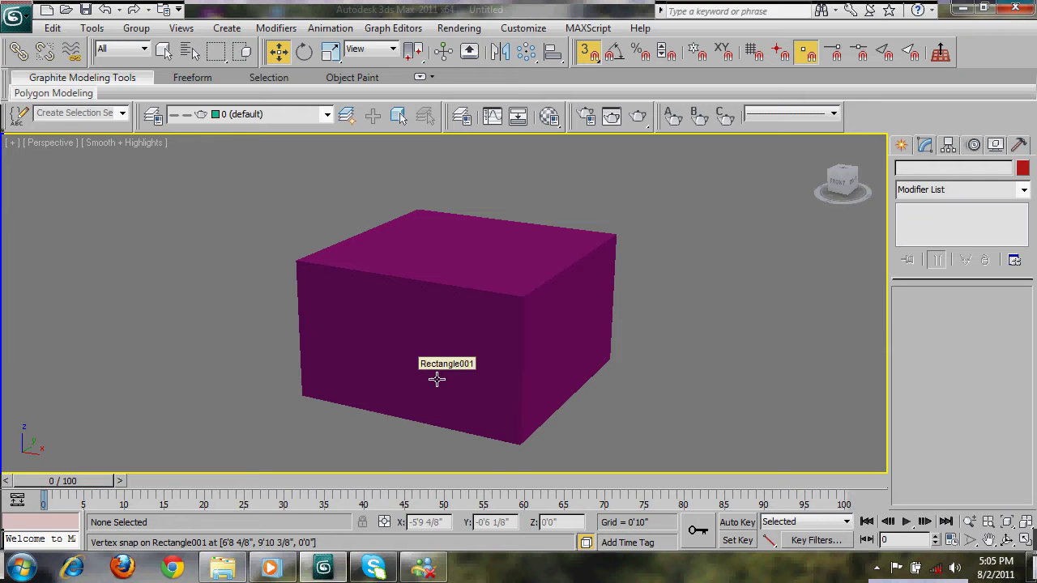
Delete both the walls and the roof slab and return to the Top view
{"action": "left_click_drag", "start_coordinate": [160, 230], "coordinate": [628, 466]}
{"action": "key", "text": "Delete"}
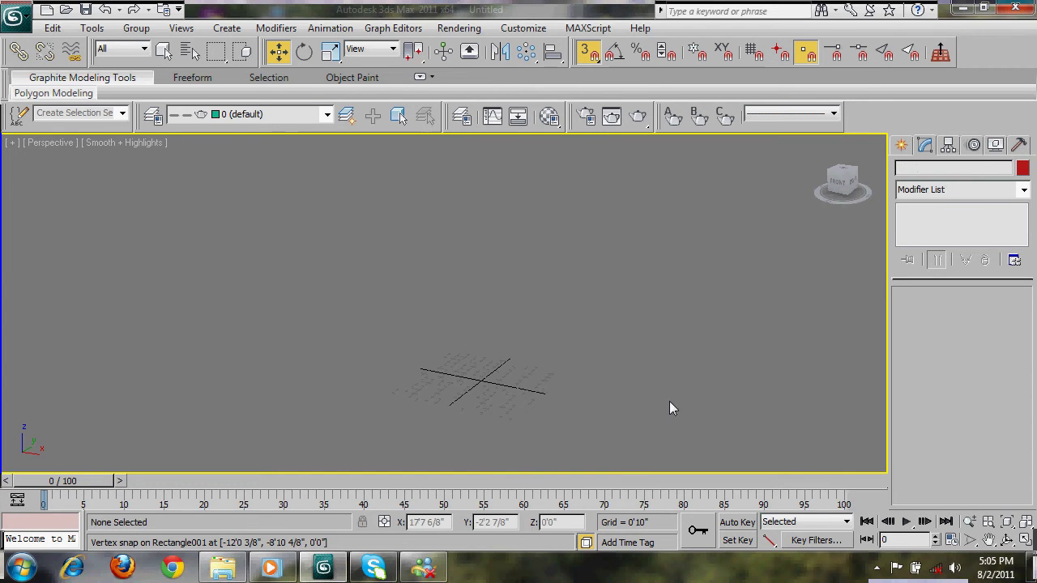
{"action": "key", "text": "t"}
{"action": "scroll", "coordinate": [534, 289], "scroll_direction": "down", "scroll_amount": 1}
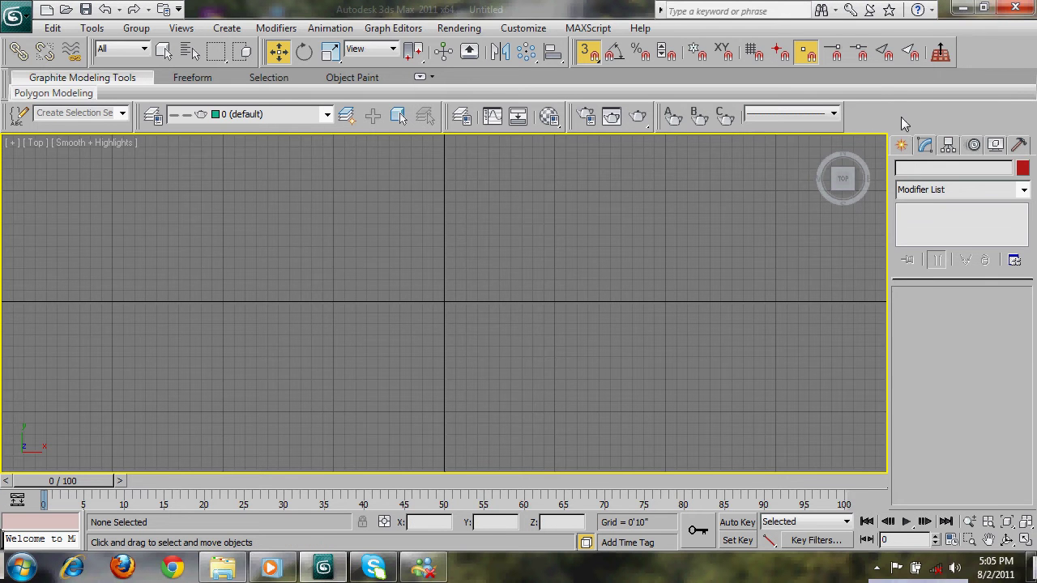
Draw a rectangle around the origin and set its length to 18' and width to 16'
{"action": "left_click", "coordinate": [897, 149]}
{"action": "left_click", "coordinate": [979, 263]}
{"action": "left_click_drag", "start_coordinate": [259, 152], "coordinate": [628, 424]}
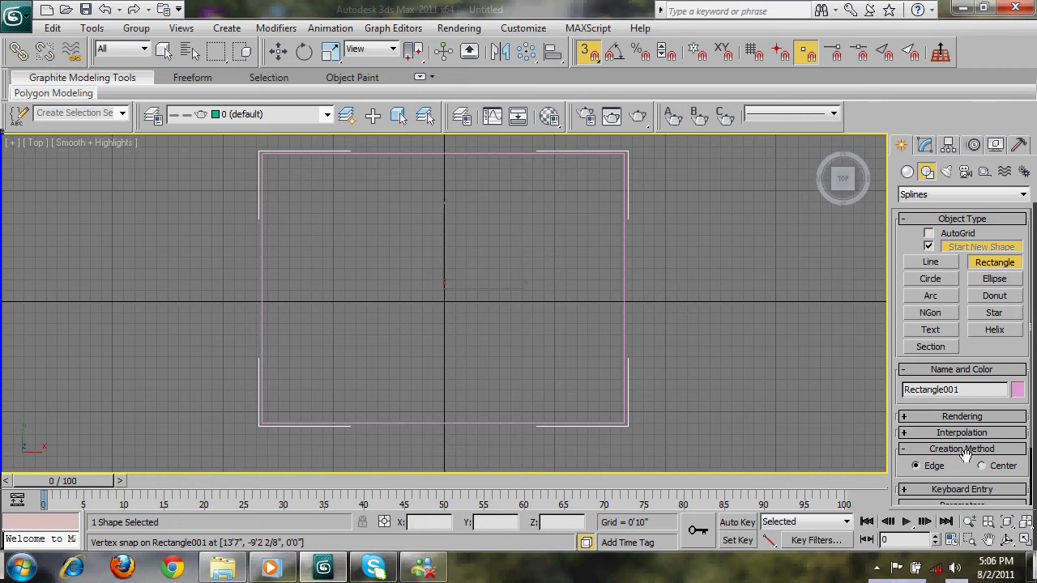
{"action": "scroll", "coordinate": [965, 453], "scroll_direction": "down", "scroll_amount": 2}
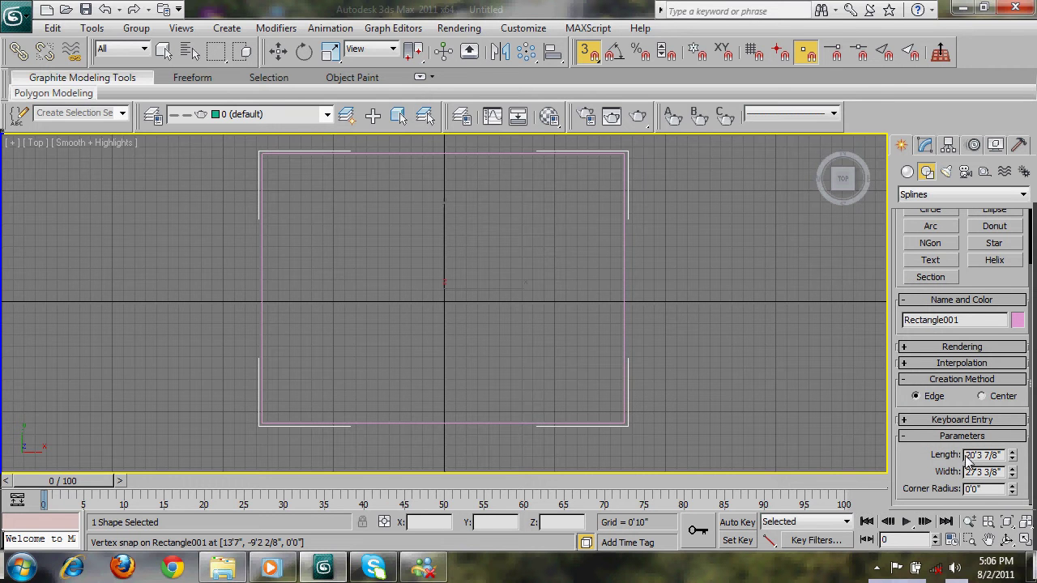
{"action": "left_click", "coordinate": [966, 454]}
{"action": "type", "text": "18"}
{"action": "key", "text": "Tab"}
{"action": "type", "text": "16"}
{"action": "key", "text": "Return"}
Convert the new rectangle to an Editable Spline
{"action": "key", "text": "w"}
{"action": "middle_click_drag", "start_coordinate": [454, 317], "coordinate": [452, 348]}
{"action": "right_click", "coordinate": [505, 229]}
{"action": "mouse_move", "coordinate": [555, 380]}
{"action": "left_click", "coordinate": [673, 382]}
{"action": "middle_click_drag", "start_coordinate": [673, 389], "coordinate": [708, 368]}
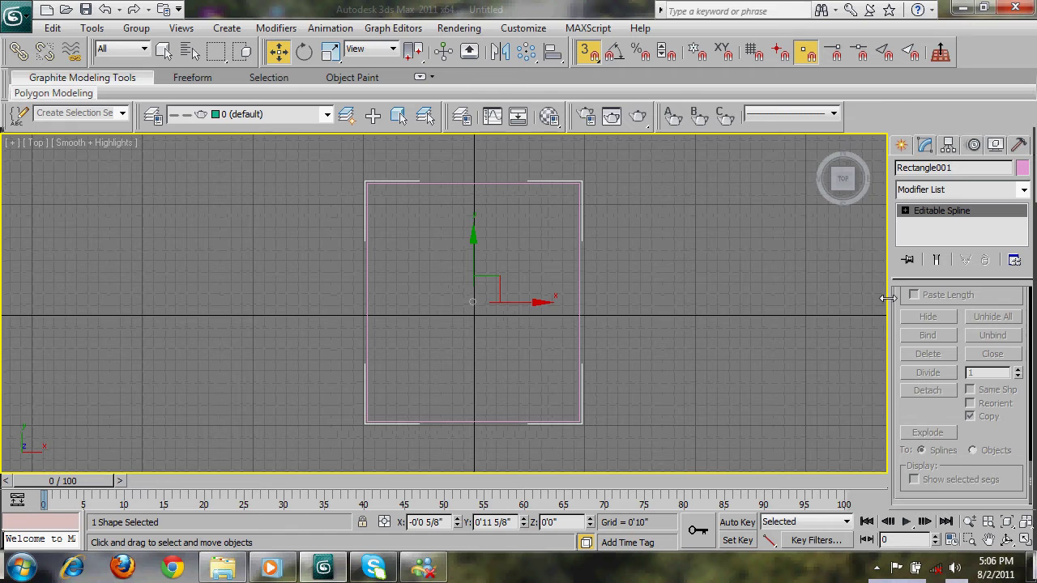
At Vertex level, select the rectangle's lower-right corner vertex and chamfer it by 4'
{"action": "scroll", "coordinate": [914, 357], "scroll_direction": "up", "scroll_amount": 3}
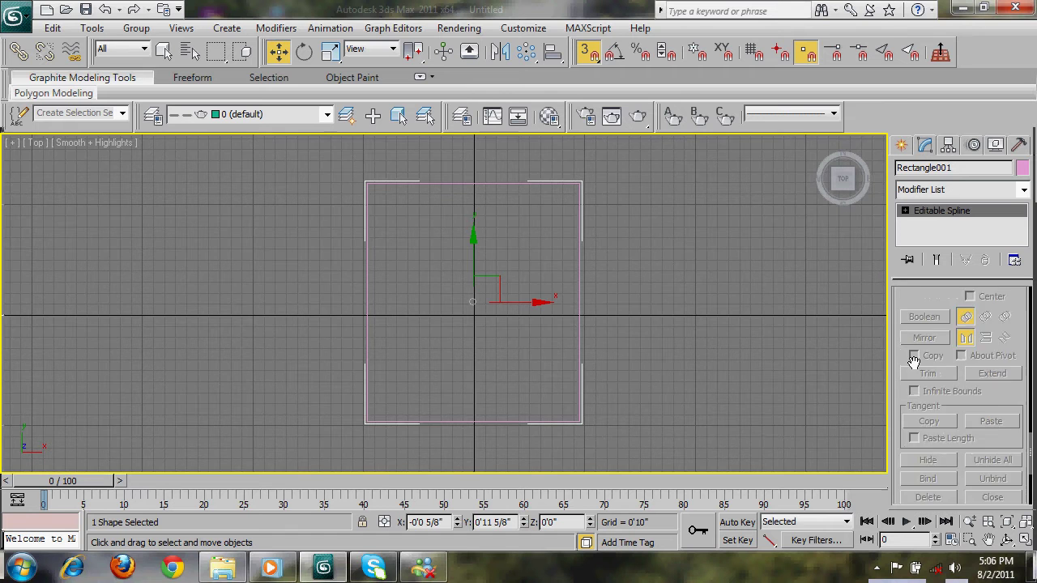
{"action": "left_click", "coordinate": [905, 211]}
{"action": "left_click", "coordinate": [935, 223]}
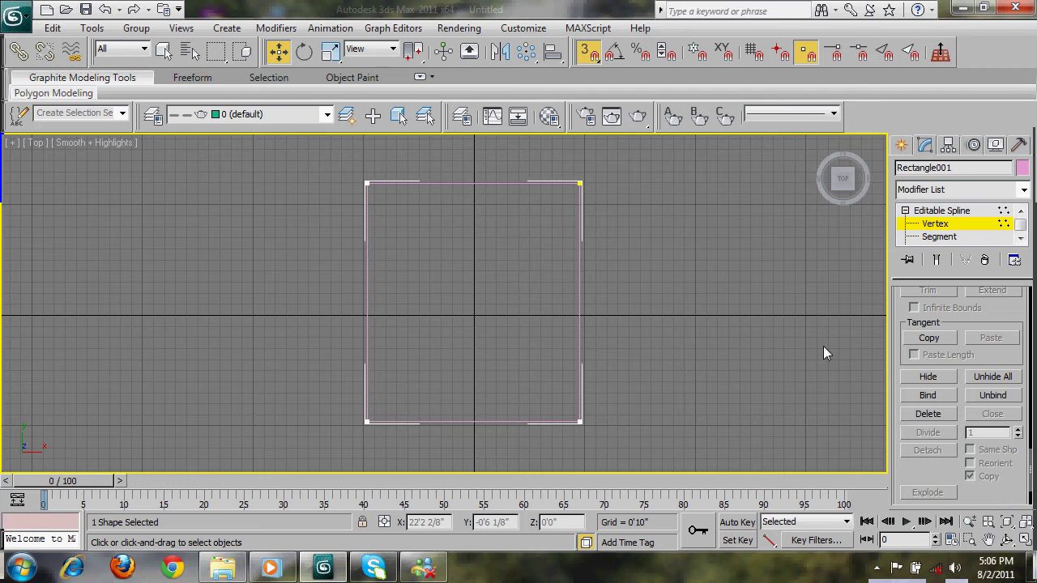
{"action": "scroll", "coordinate": [907, 365], "scroll_direction": "up", "scroll_amount": 5}
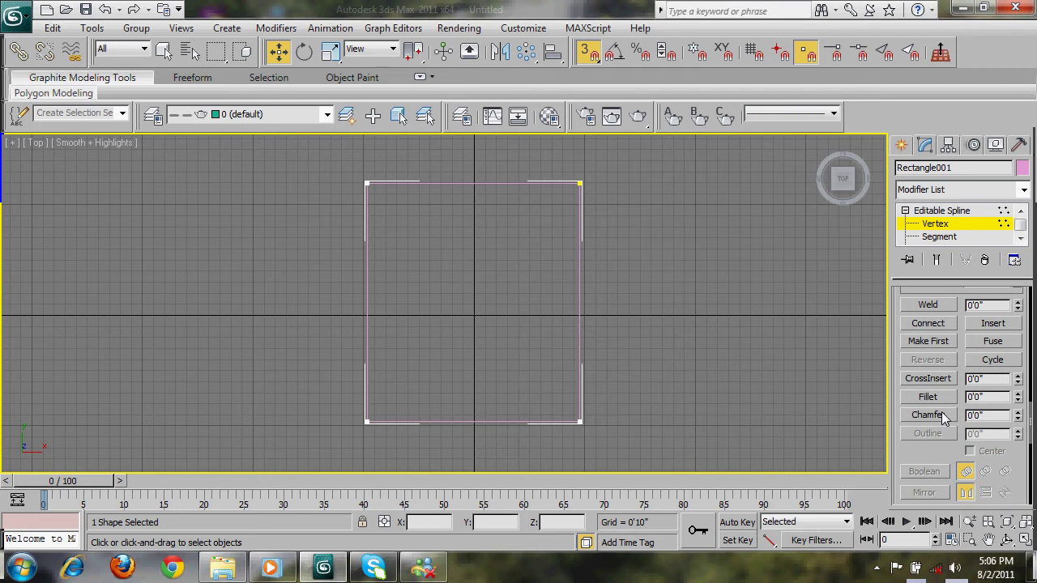
{"action": "left_click_drag", "start_coordinate": [420, 353], "coordinate": [637, 444]}
{"action": "middle_click_drag", "start_coordinate": [606, 418], "coordinate": [583, 384]}
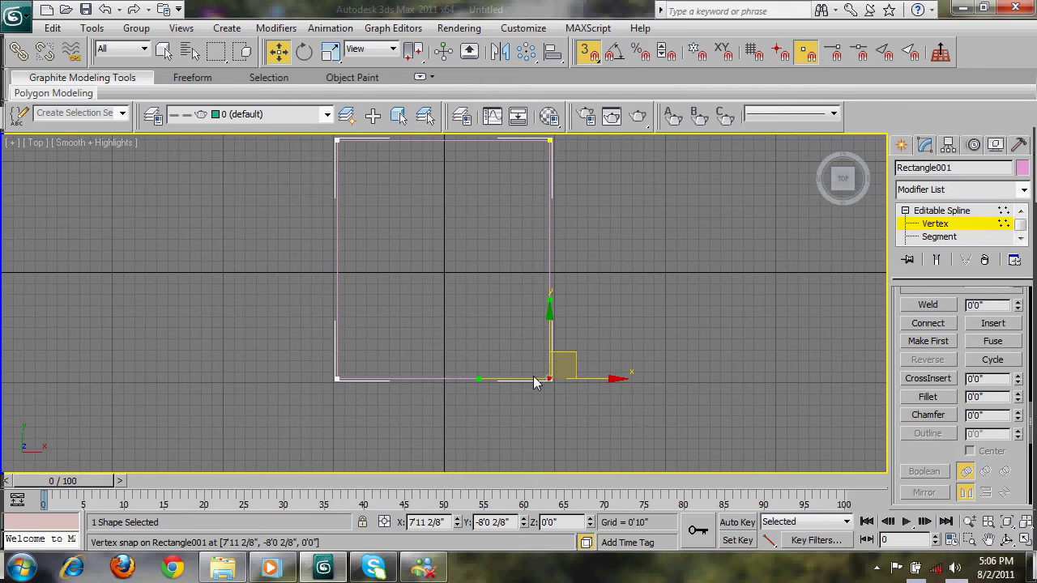
{"action": "left_click", "coordinate": [980, 415]}
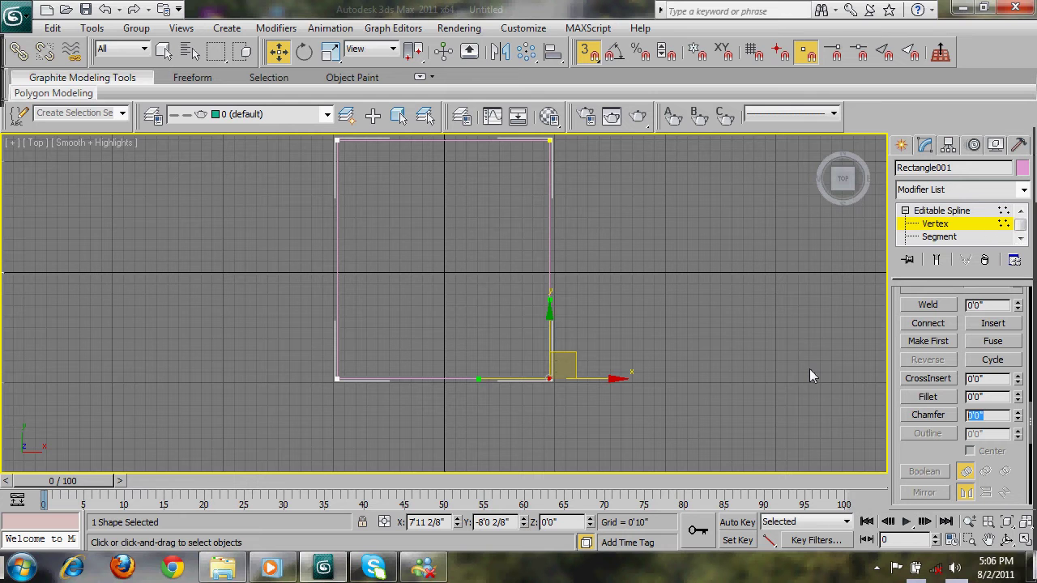
{"action": "type", "text": "4"}
{"action": "key", "text": "Return"}
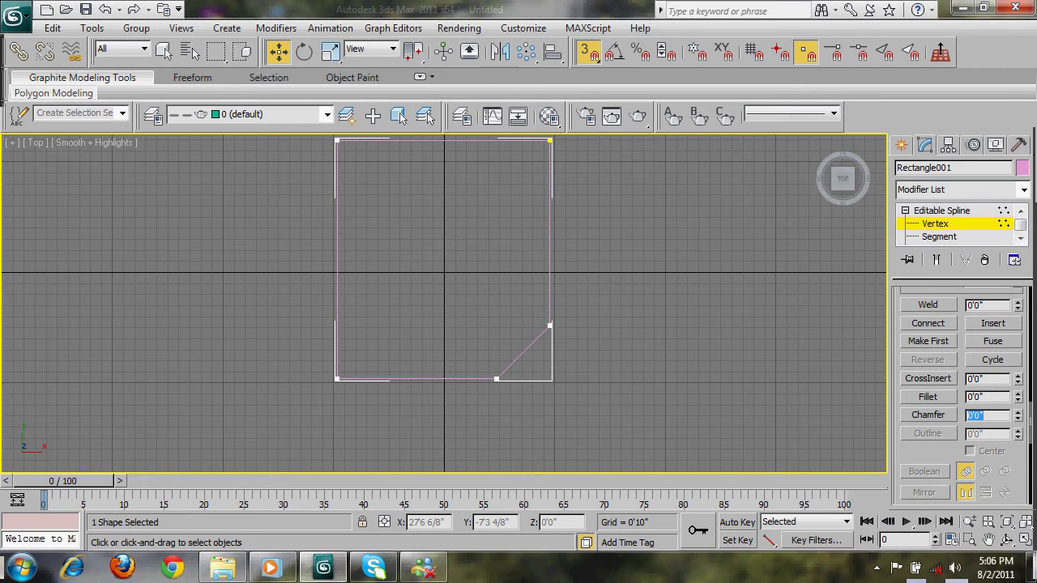
Select the rectangle's upper-left corner vertex and fillet it by 4'
{"action": "middle_click_drag", "start_coordinate": [488, 329], "coordinate": [547, 329]}
{"action": "middle_click_drag", "start_coordinate": [653, 354], "coordinate": [664, 421]}
{"action": "left_click_drag", "start_coordinate": [339, 144], "coordinate": [480, 231]}
{"action": "left_click", "coordinate": [1003, 397]}
{"action": "type", "text": "4"}
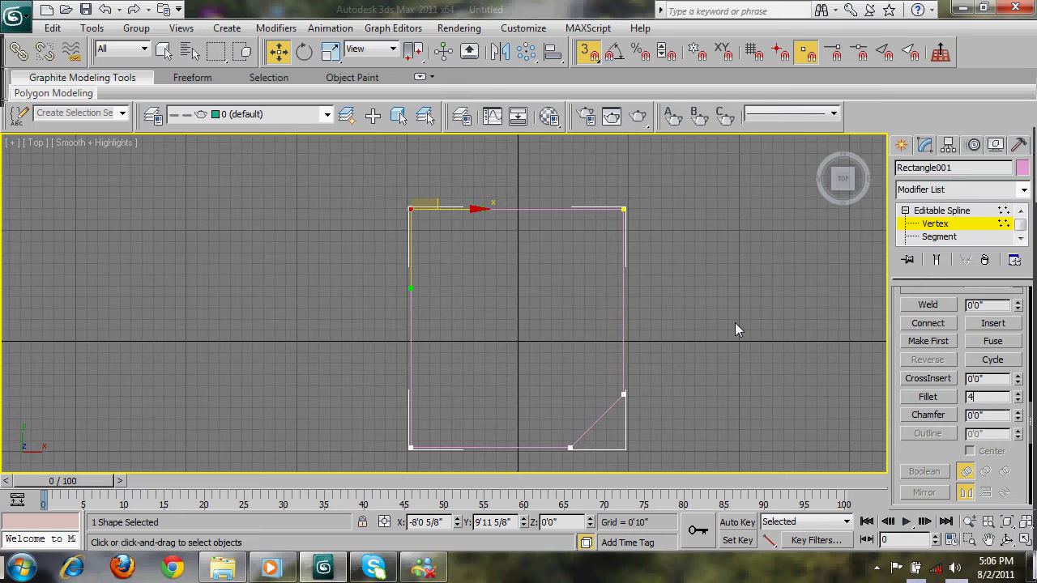
{"action": "key", "text": "Return"}
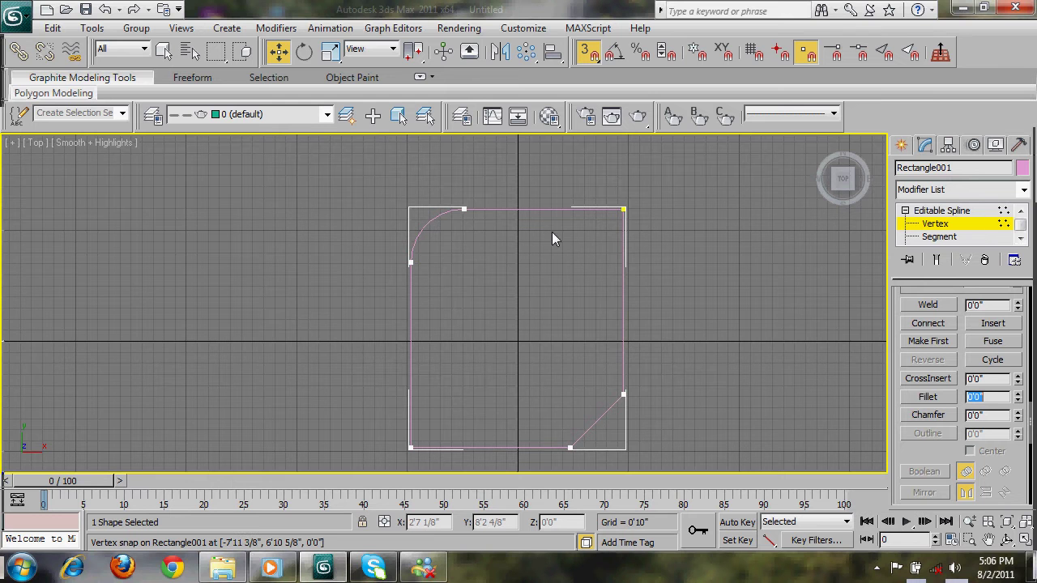
At Spline level, select the chamfered and filleted rectangle's spline and outline it by -9 inches
{"action": "left_click", "coordinate": [956, 211]}
{"action": "middle_click_drag", "start_coordinate": [565, 375], "coordinate": [537, 356]}
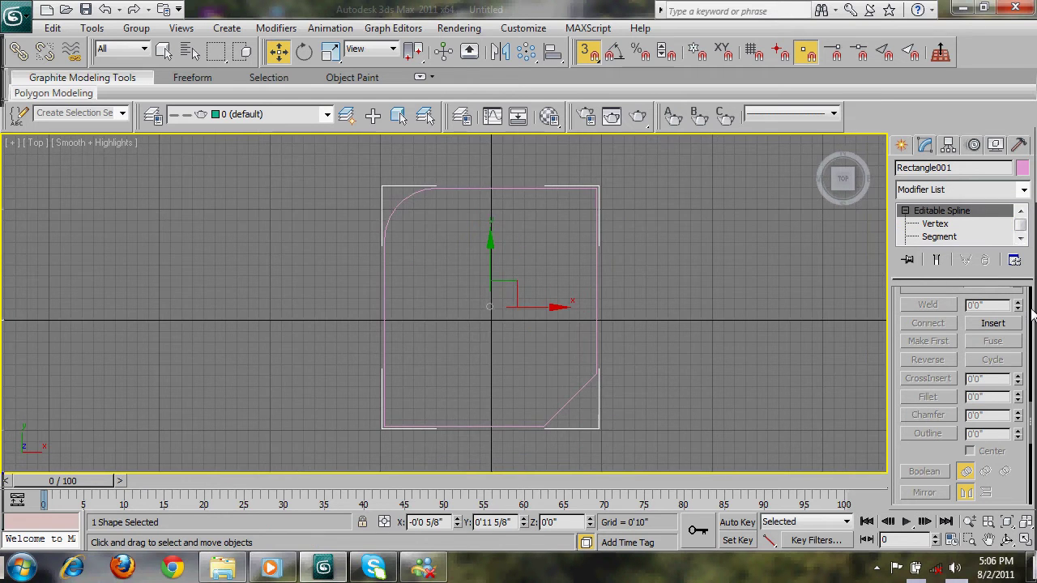
{"action": "left_click", "coordinate": [1021, 238]}
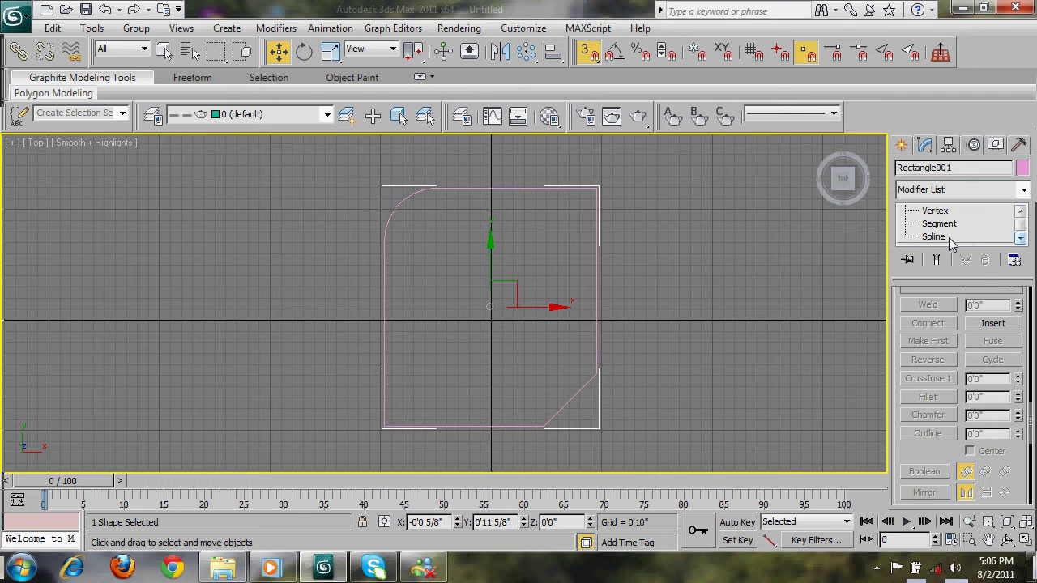
{"action": "left_click", "coordinate": [949, 241]}
{"action": "left_click", "coordinate": [454, 426]}
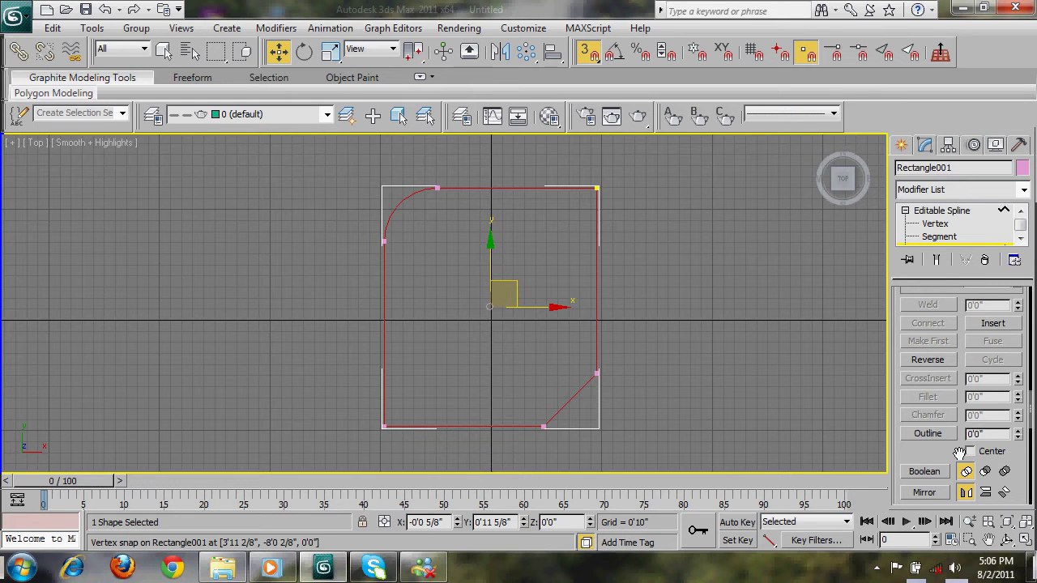
{"action": "left_click_drag", "start_coordinate": [958, 451], "coordinate": [954, 415]}
{"action": "double_click", "coordinate": [984, 390]}
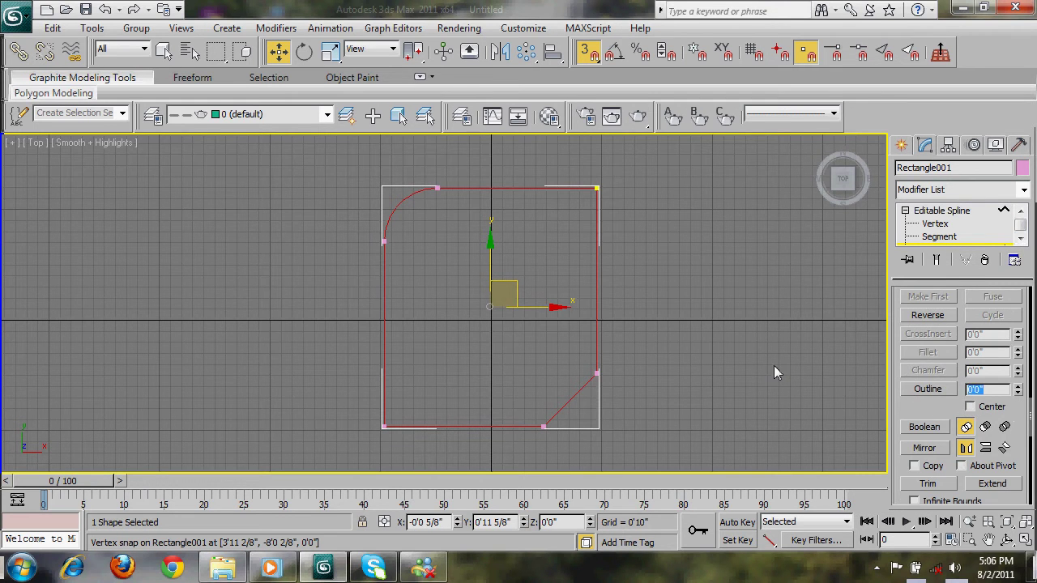
{"action": "type", "text": "-"}
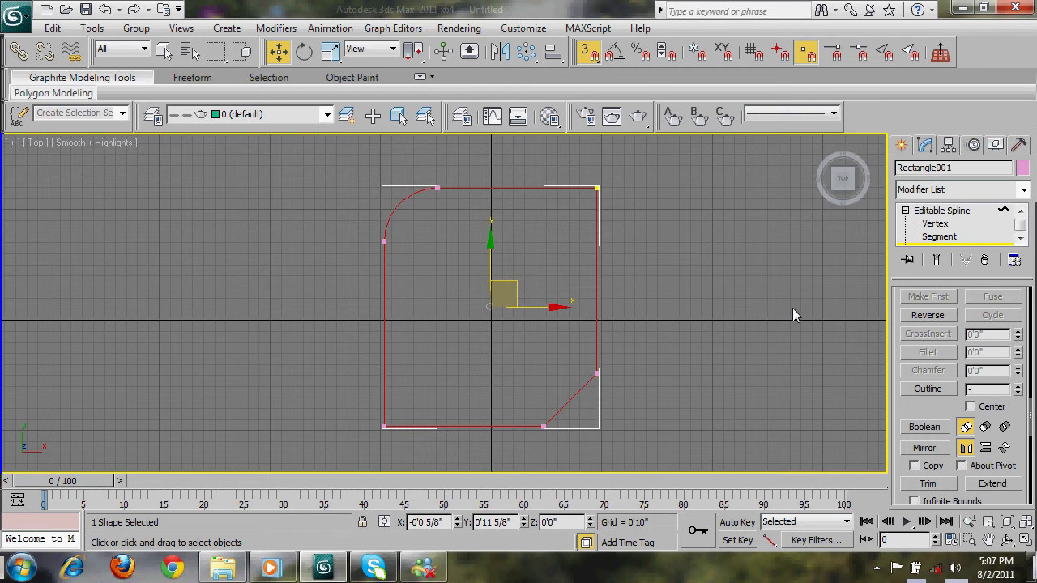
{"action": "type", "text": "9"}
{"action": "key", "text": "Return"}
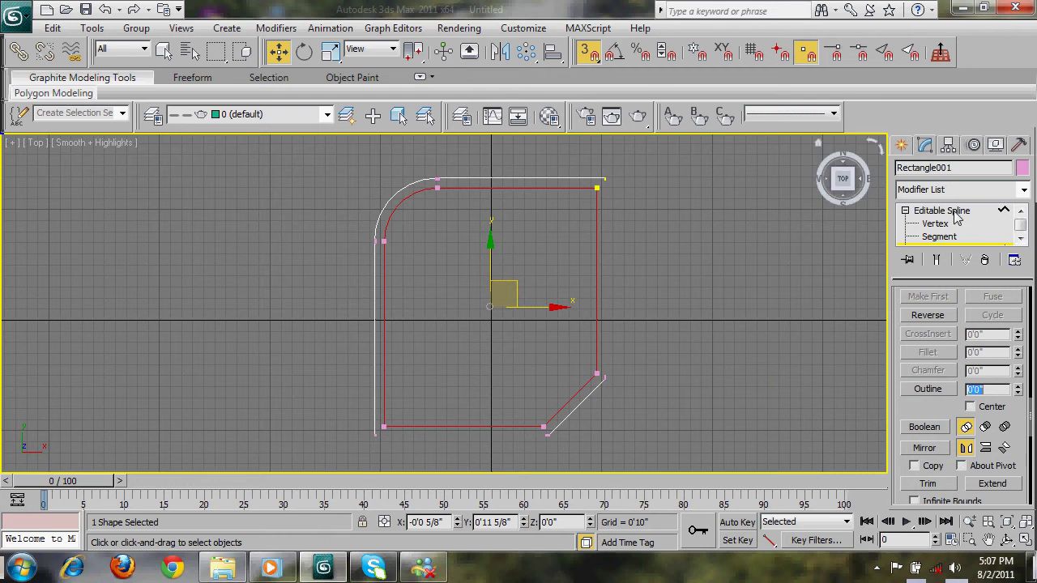
{"action": "left_click", "coordinate": [954, 212]}
In the Perspective view, extrude the outlined shape 11' into walls and turn off snapping
{"action": "key", "text": "p"}
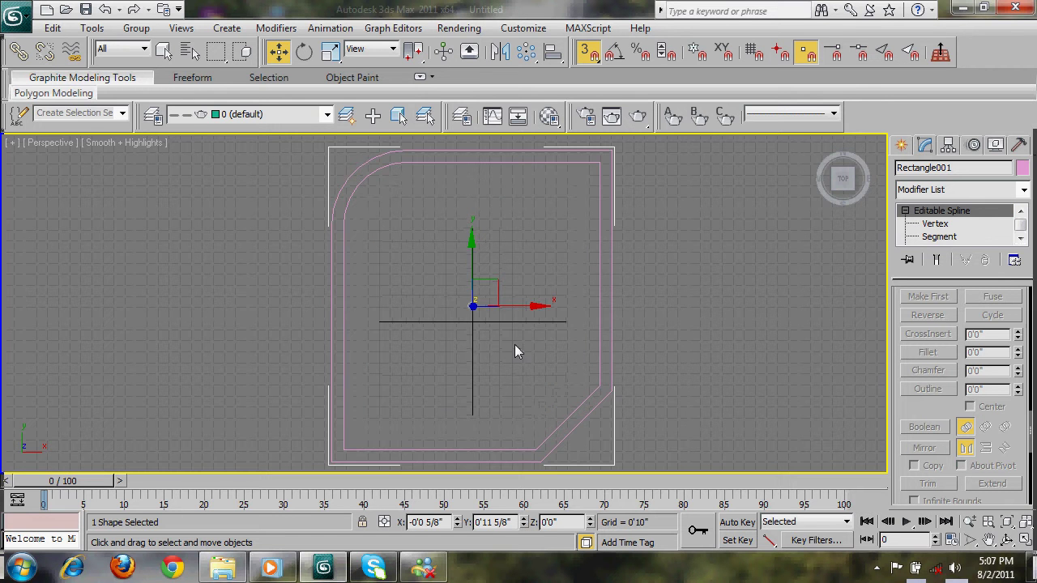
{"action": "middle_click_drag", "start_coordinate": [542, 367], "coordinate": [552, 267], "text": "alt"}
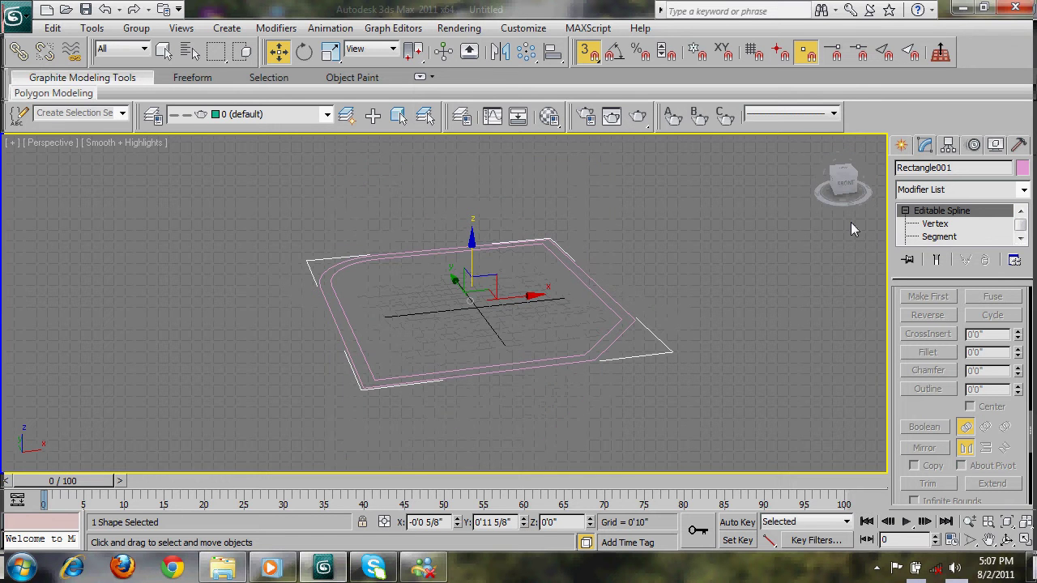
{"action": "left_click", "coordinate": [966, 188]}
{"action": "scroll", "coordinate": [948, 122], "scroll_direction": "down", "scroll_amount": 10}
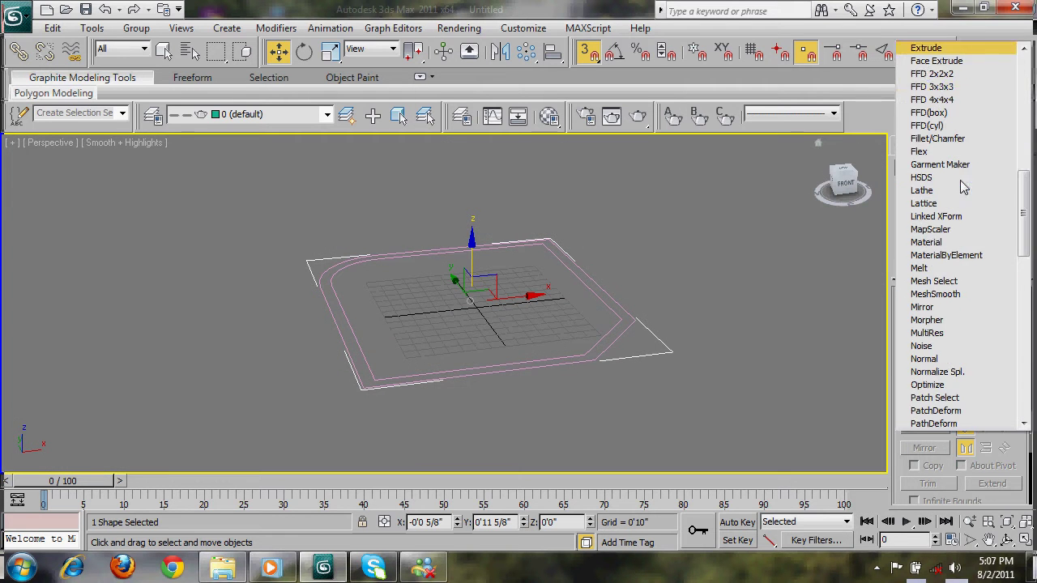
{"action": "left_click", "coordinate": [926, 49]}
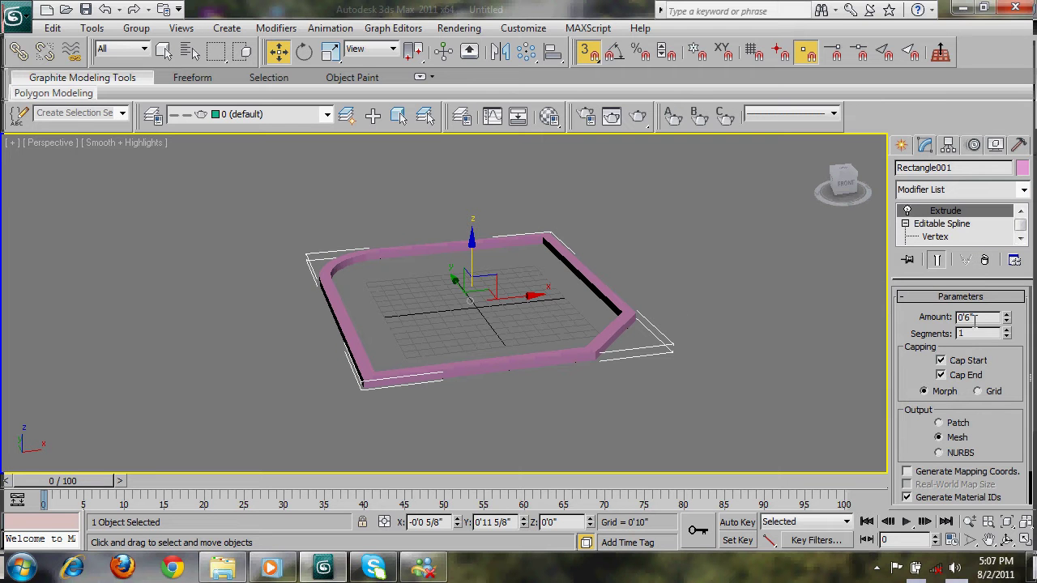
{"action": "type", "text": "11"}
{"action": "key", "text": "Return"}
{"action": "middle_click_drag", "start_coordinate": [833, 277], "coordinate": [570, 403], "text": "alt"}
{"action": "scroll", "coordinate": [743, 357], "scroll_direction": "down", "scroll_amount": 3}
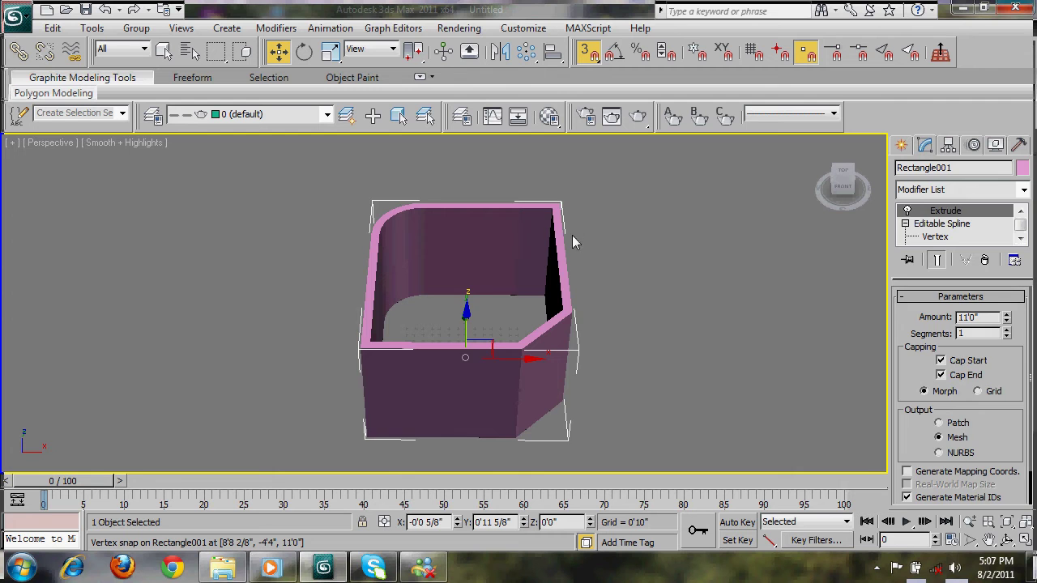
{"action": "middle_click_drag", "start_coordinate": [590, 440], "coordinate": [598, 369], "text": "alt"}
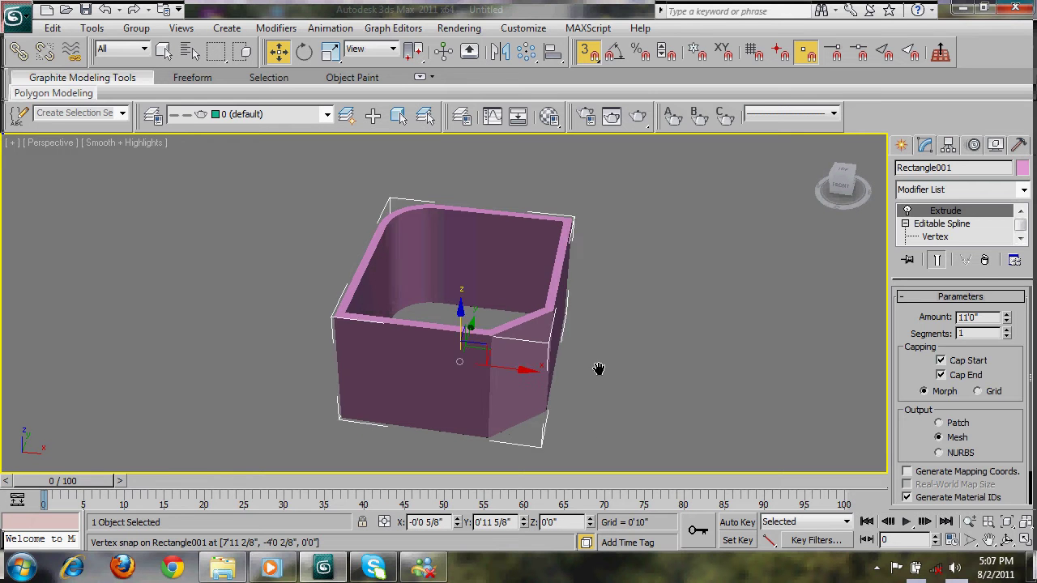
{"action": "key", "text": "s"}
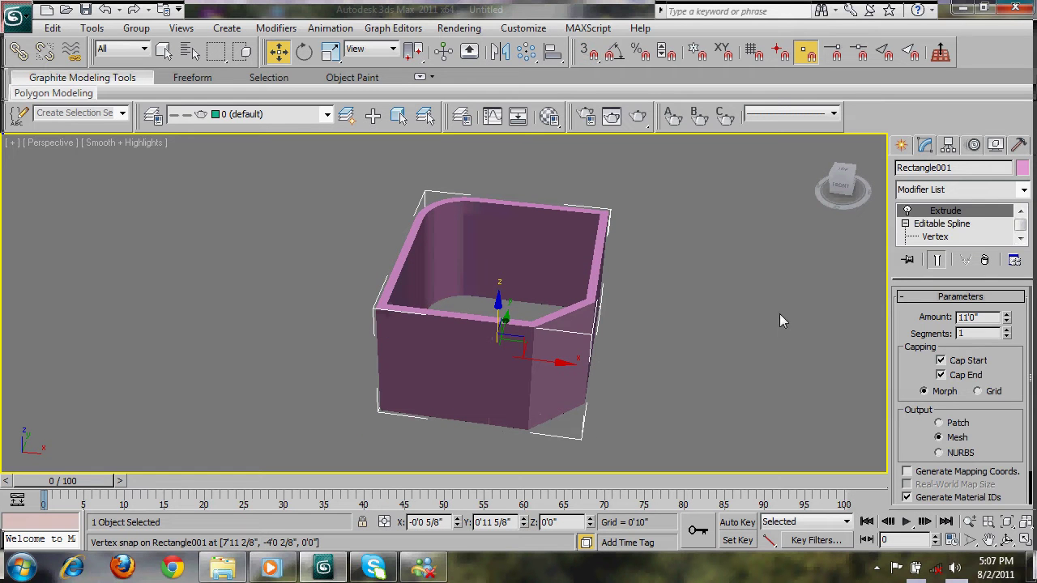
At the walls' Spline level, detach a copy of the outer spline as Shape001 and return to the Extrude level
{"action": "left_click", "coordinate": [932, 225]}
{"action": "left_click", "coordinate": [1020, 239]}
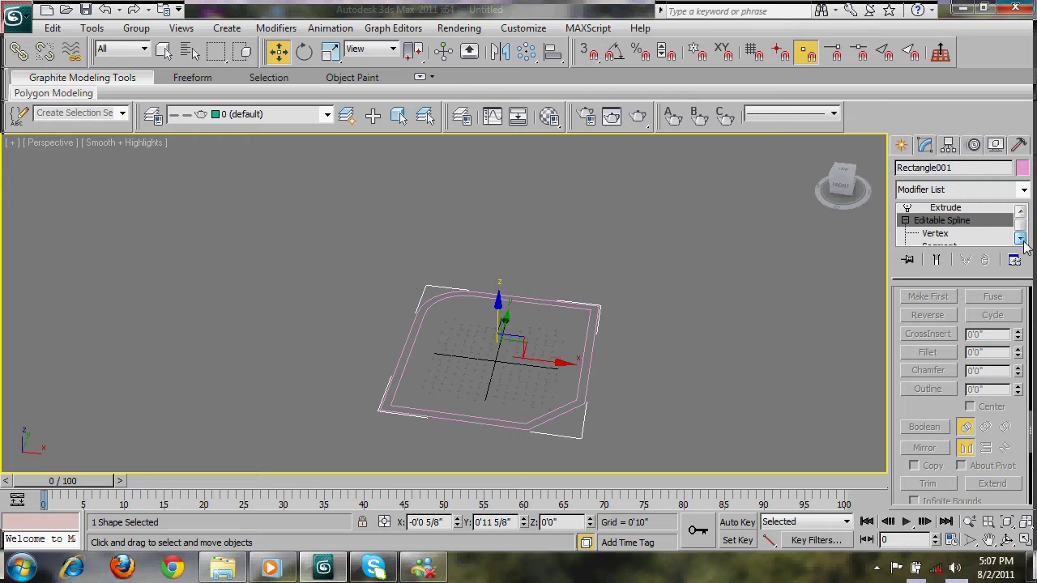
{"action": "left_click", "coordinate": [1022, 241]}
{"action": "left_click", "coordinate": [1023, 240]}
{"action": "left_click", "coordinate": [933, 237]}
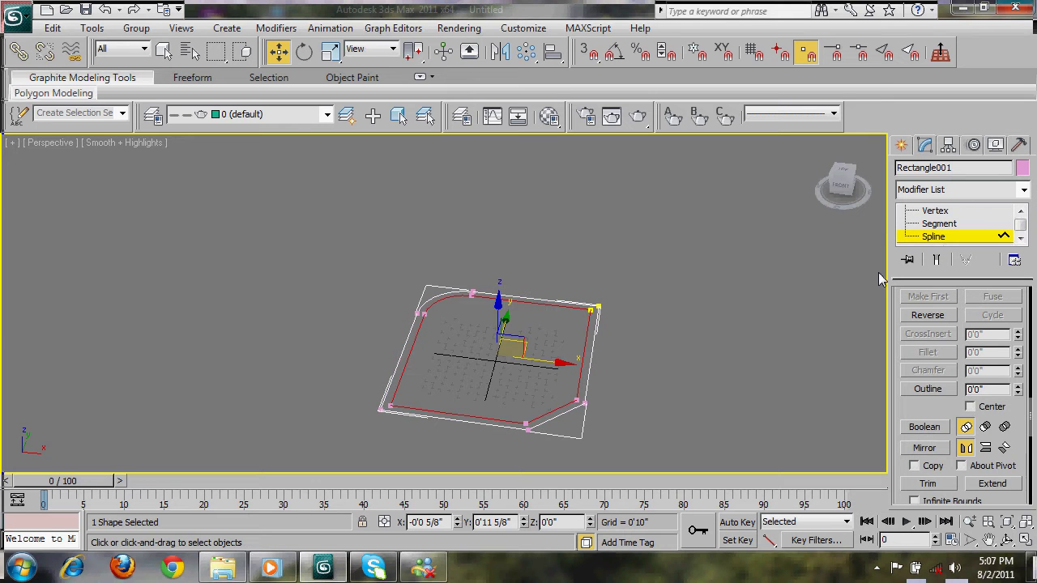
{"action": "left_click", "coordinate": [598, 429]}
{"action": "left_click", "coordinate": [580, 409]}
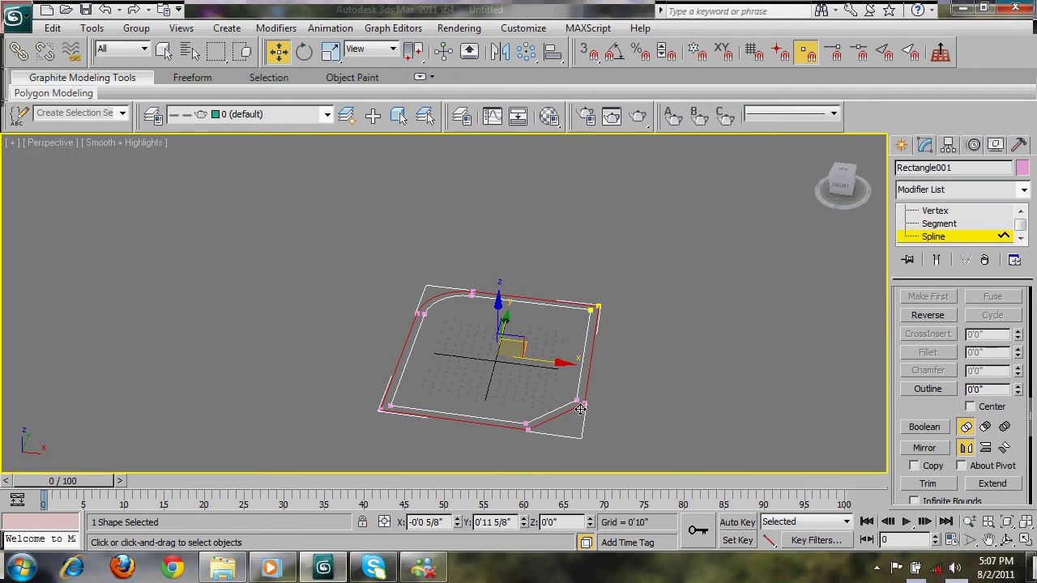
{"action": "left_click_drag", "start_coordinate": [930, 398], "coordinate": [926, 144]}
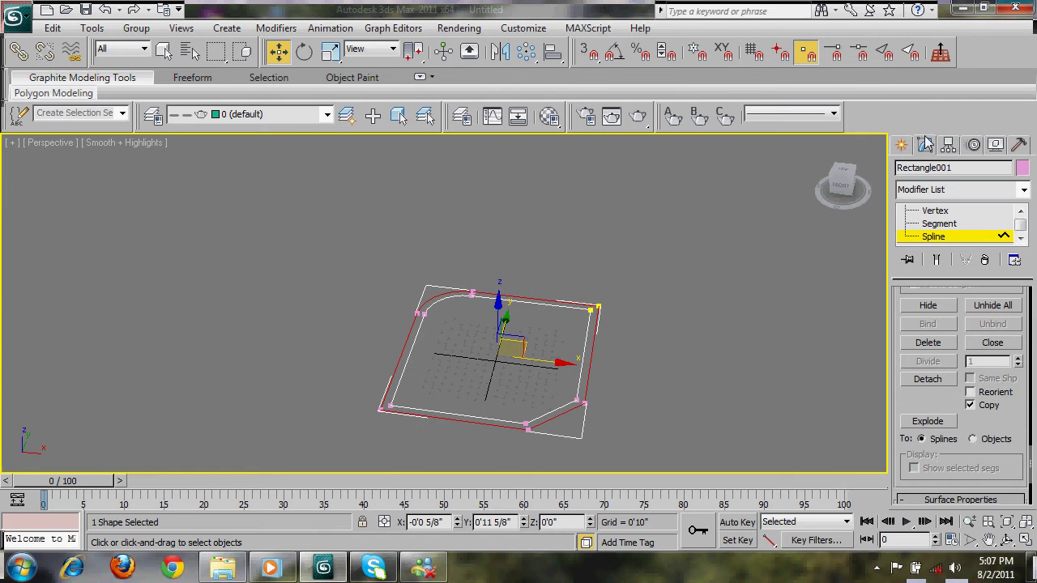
{"action": "left_click", "coordinate": [926, 379]}
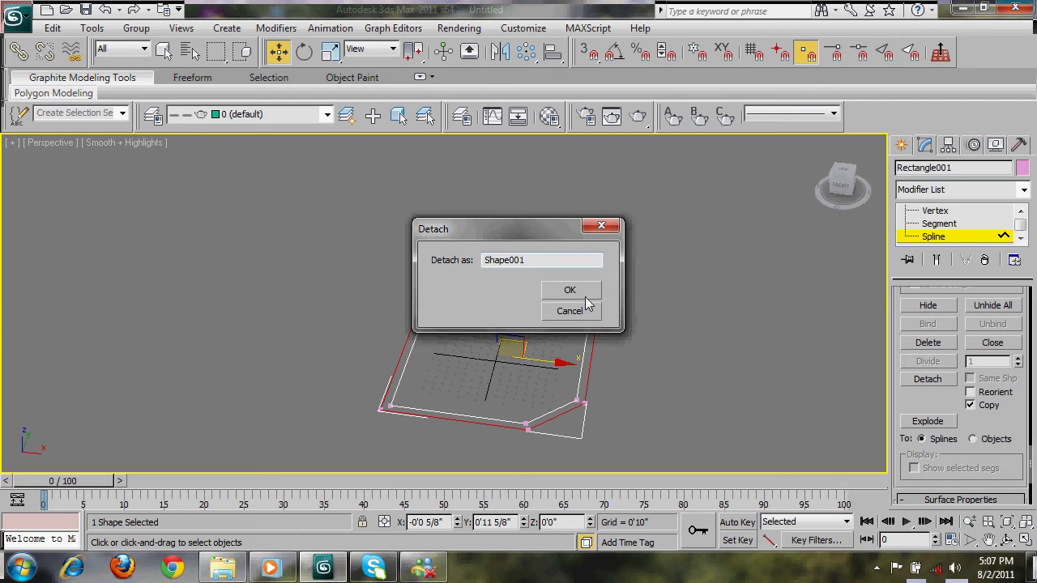
{"action": "left_click", "coordinate": [581, 292]}
{"action": "left_click", "coordinate": [949, 212]}
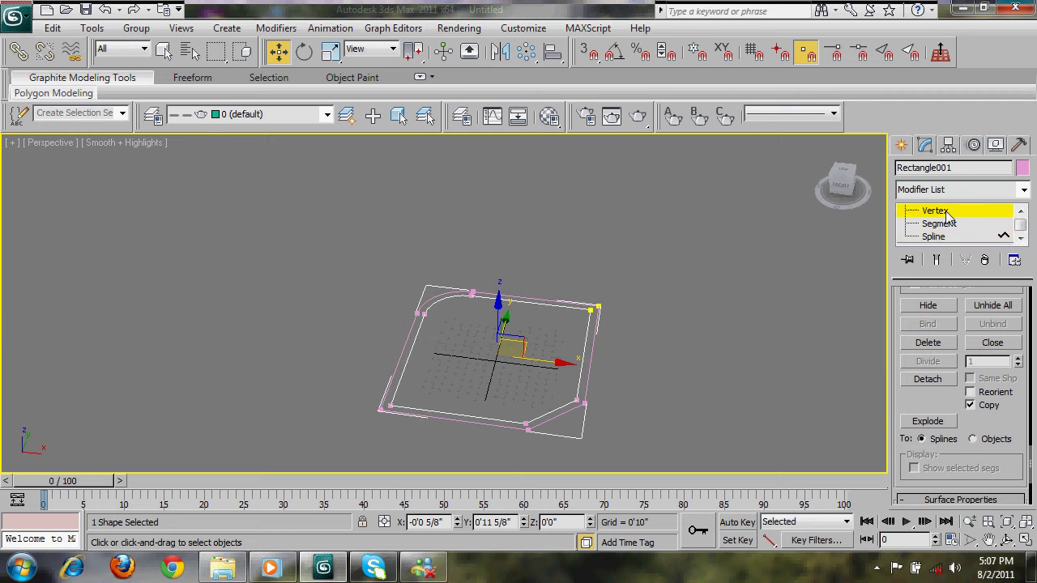
{"action": "left_click", "coordinate": [948, 227]}
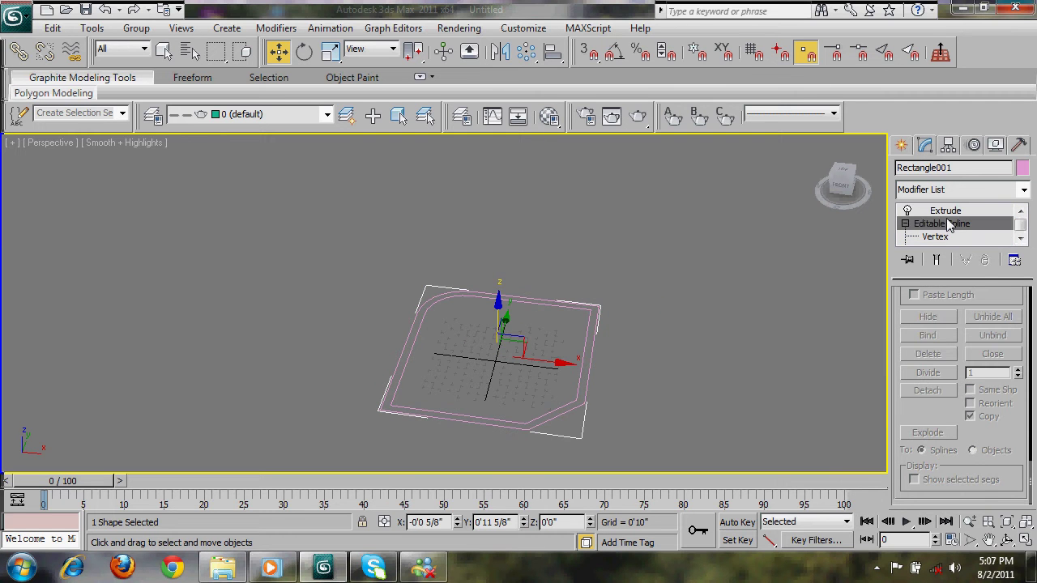
{"action": "left_click", "coordinate": [948, 210]}
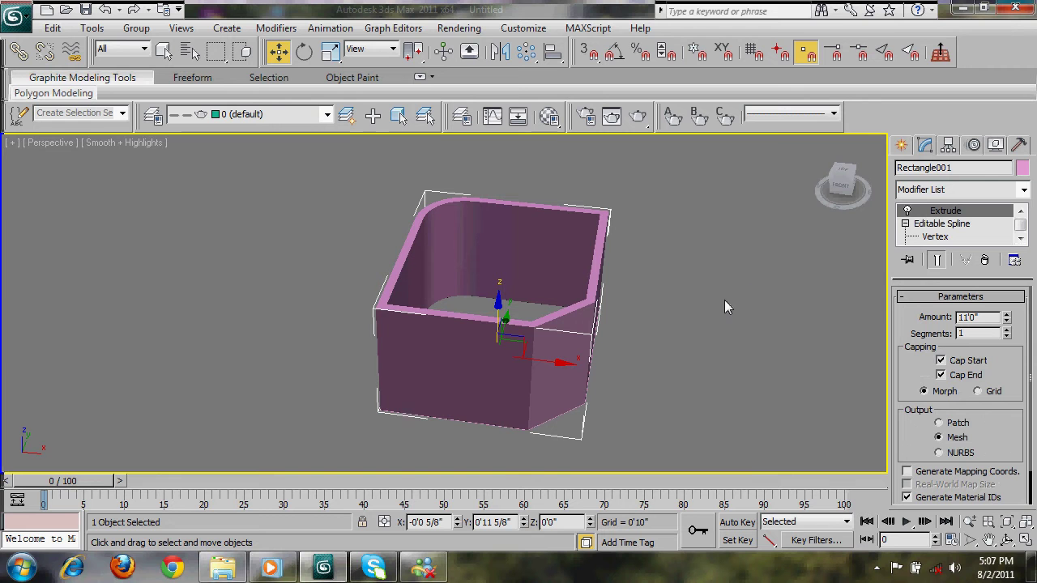
{"action": "left_click", "coordinate": [689, 320]}
{"action": "left_click", "coordinate": [585, 405]}
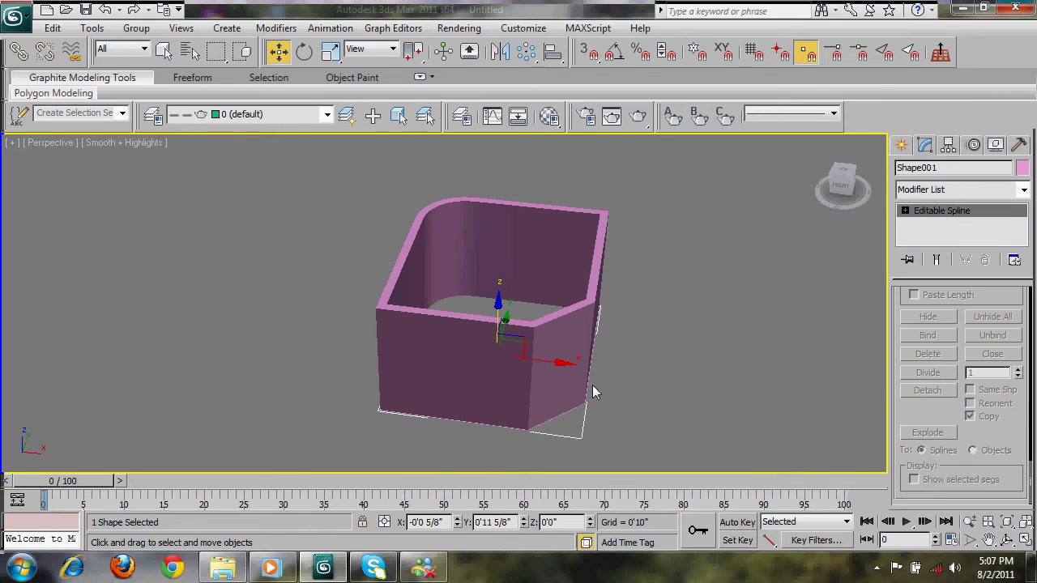
{"action": "key", "text": "alt+space"}
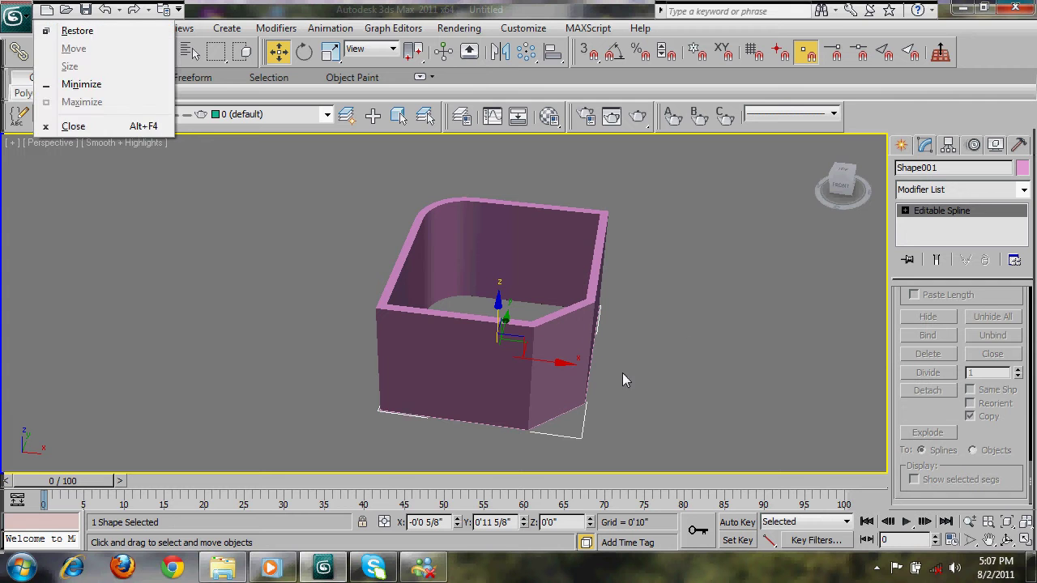
{"action": "left_click", "coordinate": [736, 354]}
{"action": "middle_click_drag", "start_coordinate": [736, 354], "coordinate": [677, 376], "text": "alt"}
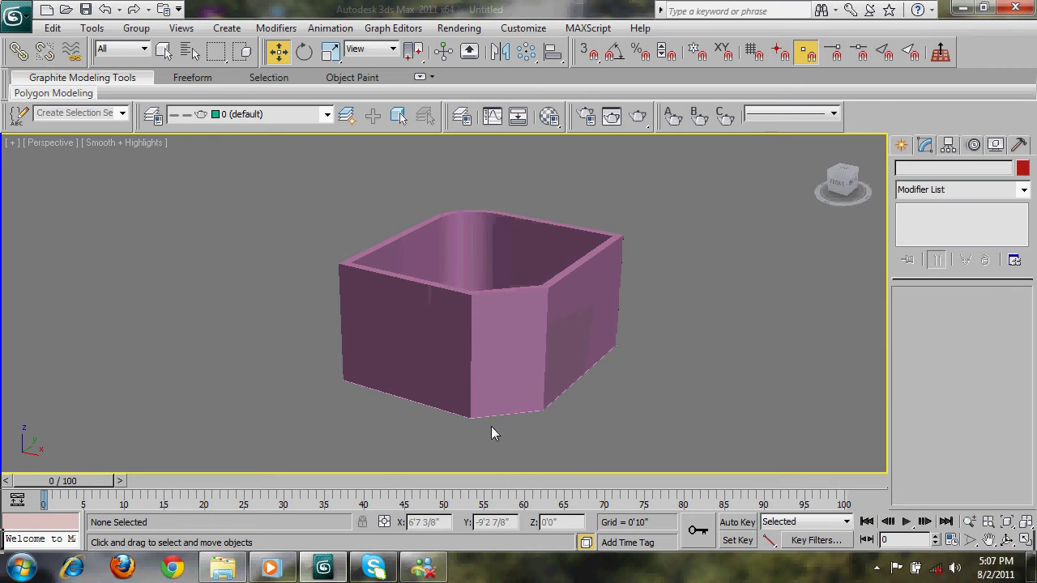
{"action": "left_click", "coordinate": [518, 420]}
{"action": "left_click", "coordinate": [546, 429]}
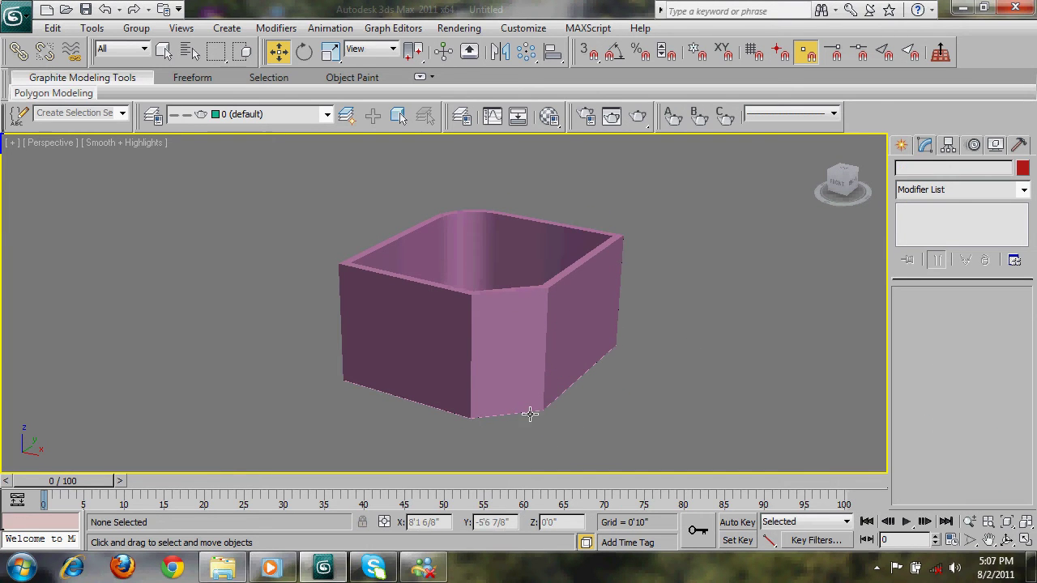
Select the detached spline at the base of the walls and set its absolute world Z position to 11'
{"action": "left_click", "coordinate": [516, 443]}
{"action": "middle_click_drag", "start_coordinate": [515, 443], "coordinate": [597, 389], "text": "alt"}
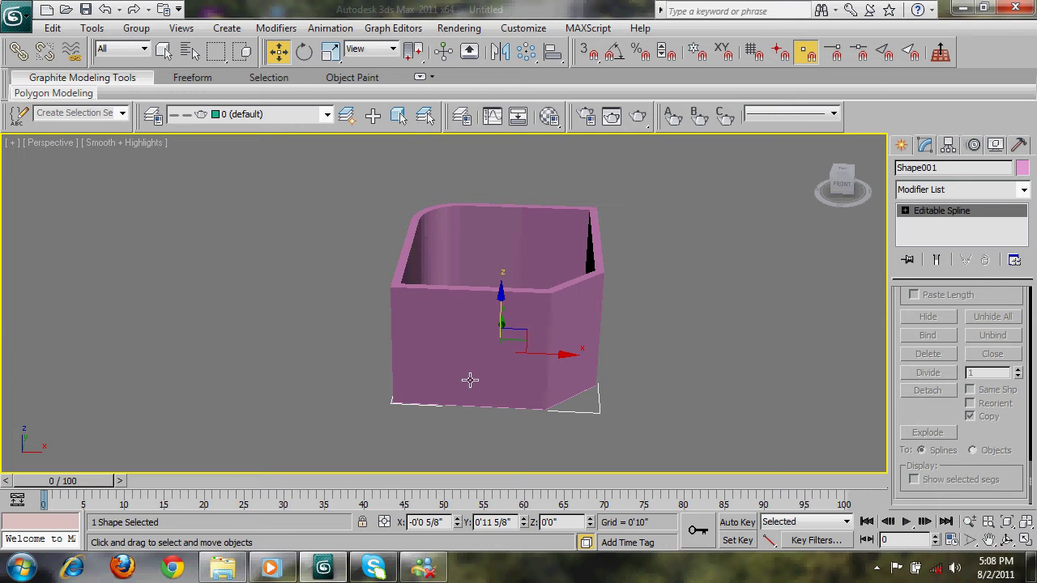
{"action": "right_click", "coordinate": [283, 52]}
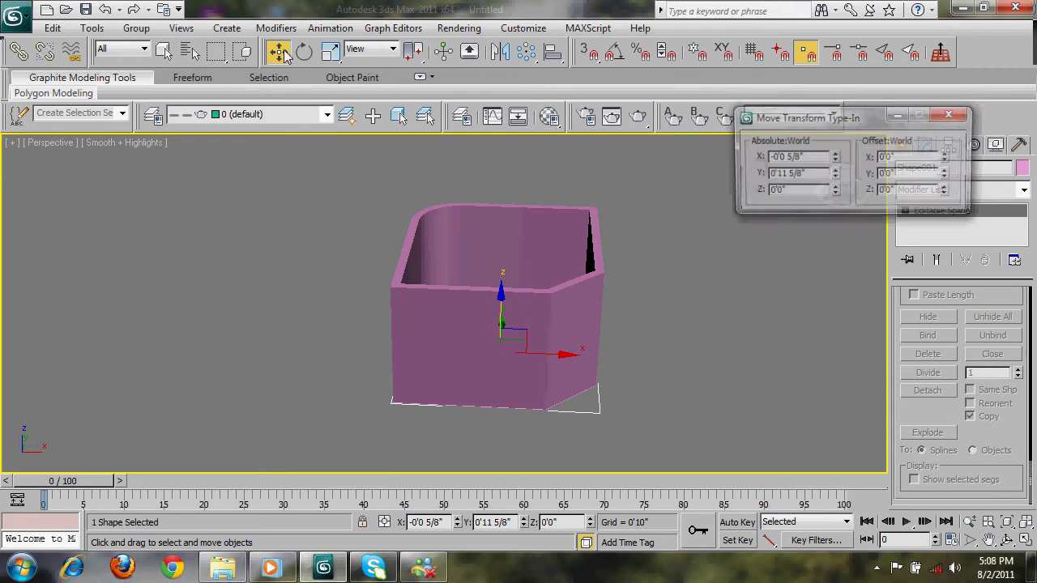
{"action": "double_click", "coordinate": [794, 191]}
{"action": "type", "text": "11"}
{"action": "key", "text": "Escape"}
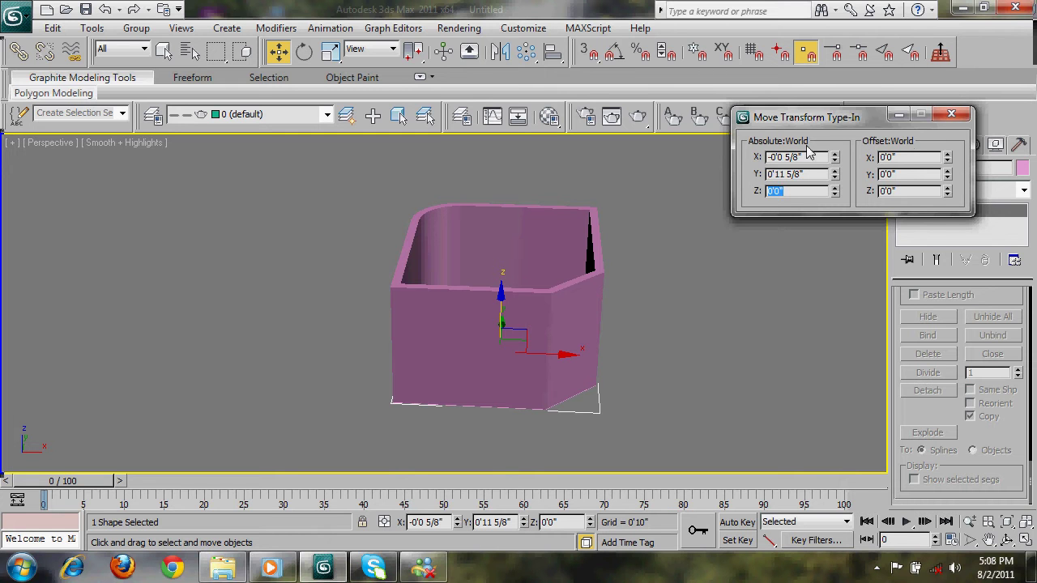
{"action": "type", "text": "11"}
{"action": "key", "text": "Return"}
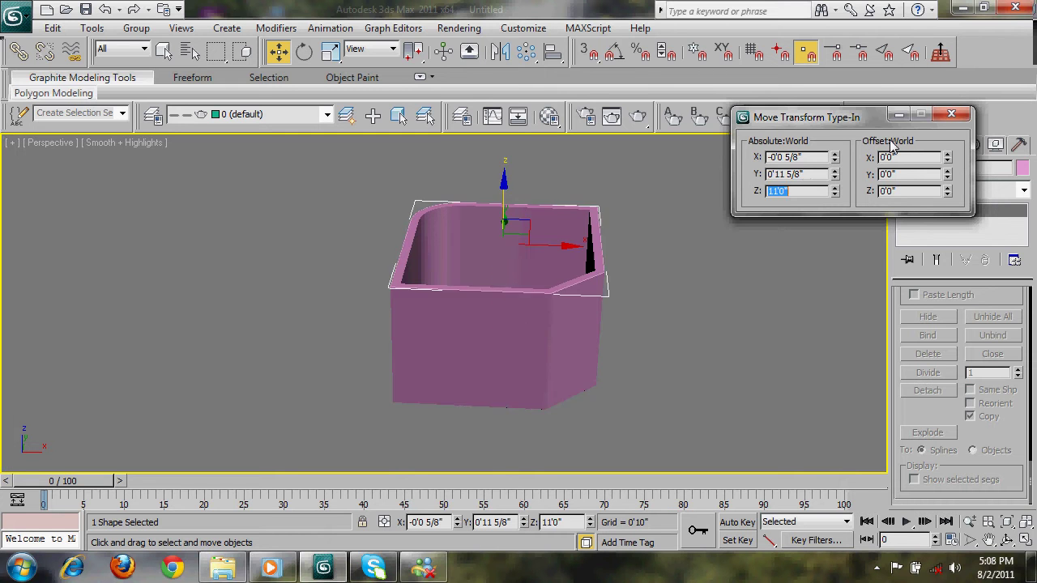
{"action": "left_click", "coordinate": [951, 113]}
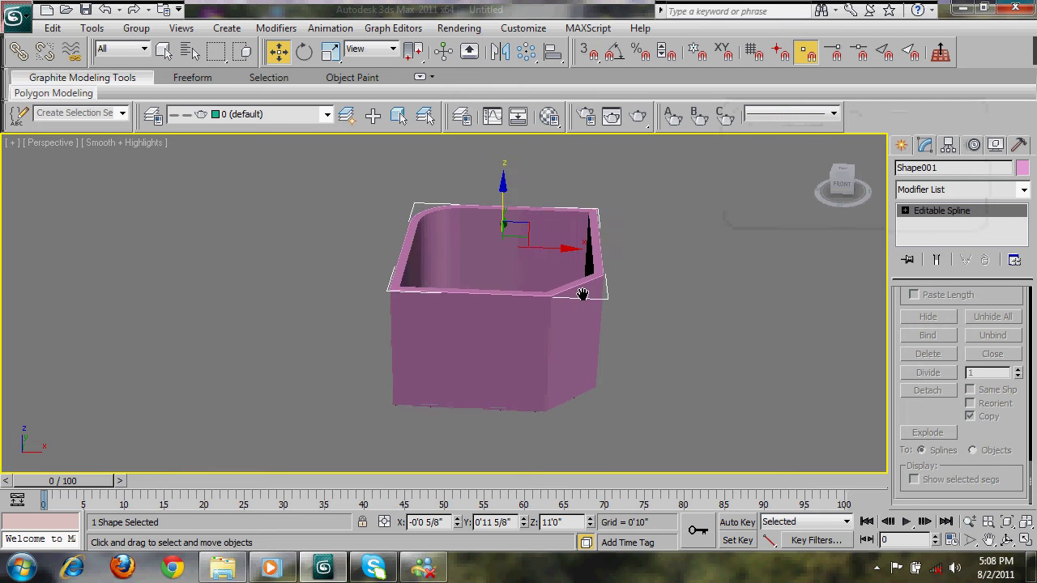
Extrude the raised spline 6 inches as a roof slab and render the Perspective view
{"action": "scroll", "coordinate": [597, 213], "scroll_direction": "up", "scroll_amount": 3}
{"action": "middle_click_drag", "start_coordinate": [643, 216], "coordinate": [646, 248]}
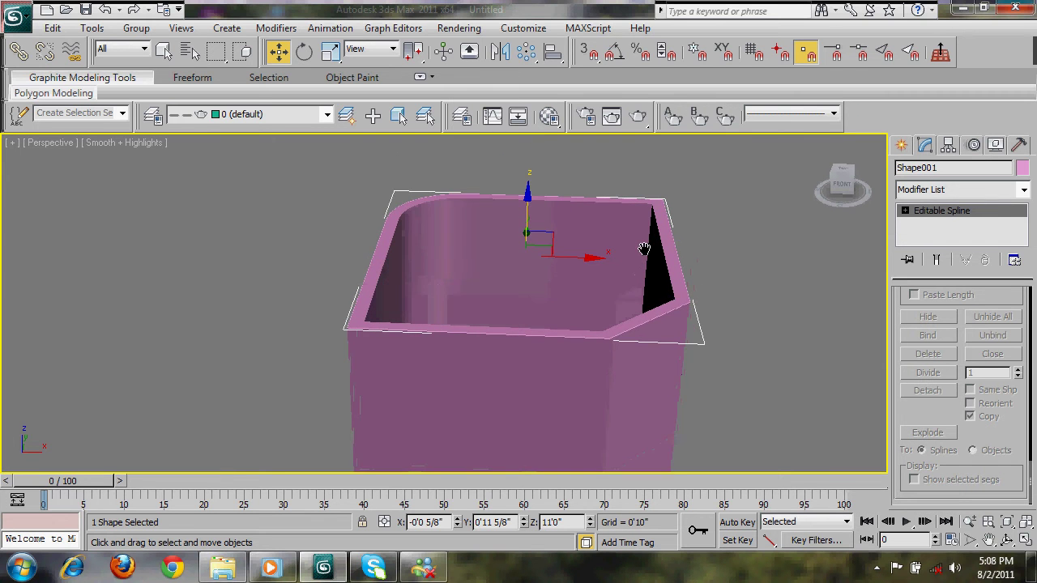
{"action": "left_click", "coordinate": [921, 191]}
{"action": "scroll", "coordinate": [921, 198], "scroll_direction": "down", "scroll_amount": 12}
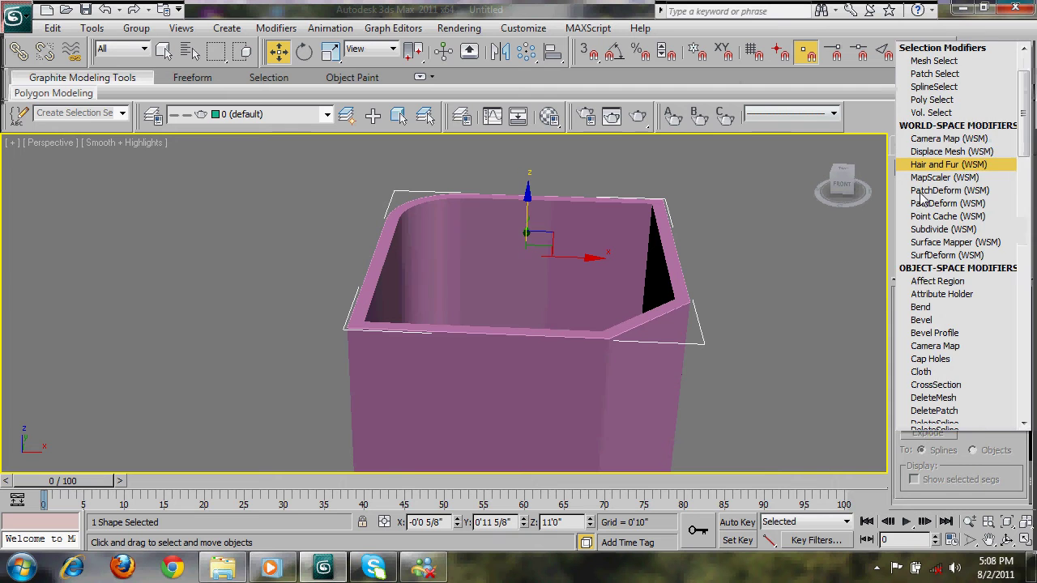
{"action": "left_click", "coordinate": [928, 49]}
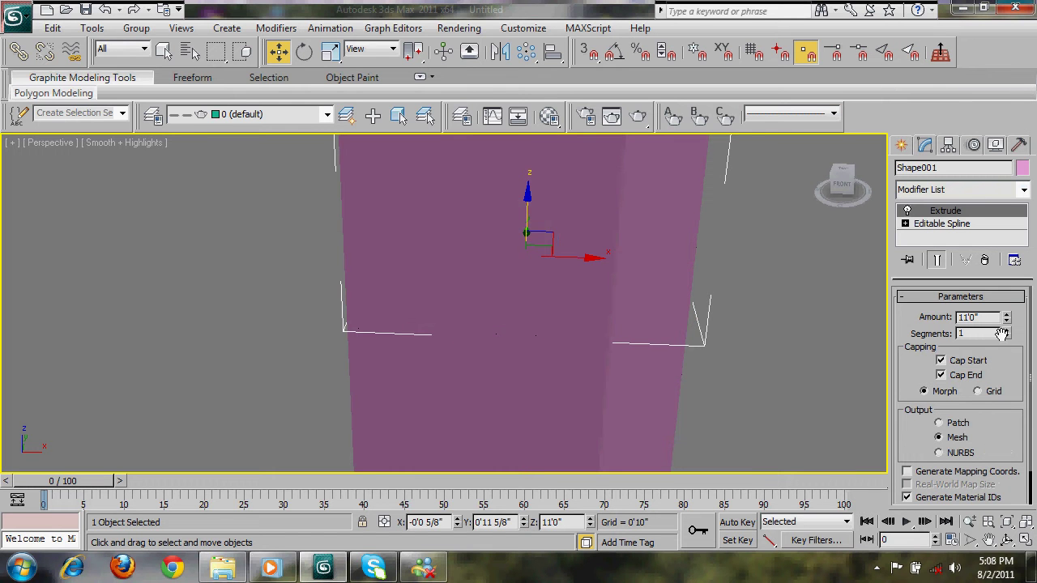
{"action": "left_click_drag", "start_coordinate": [999, 319], "coordinate": [756, 344]}
{"action": "type", "text": "6"}
{"action": "key", "text": "Return"}
{"action": "left_click", "coordinate": [760, 345]}
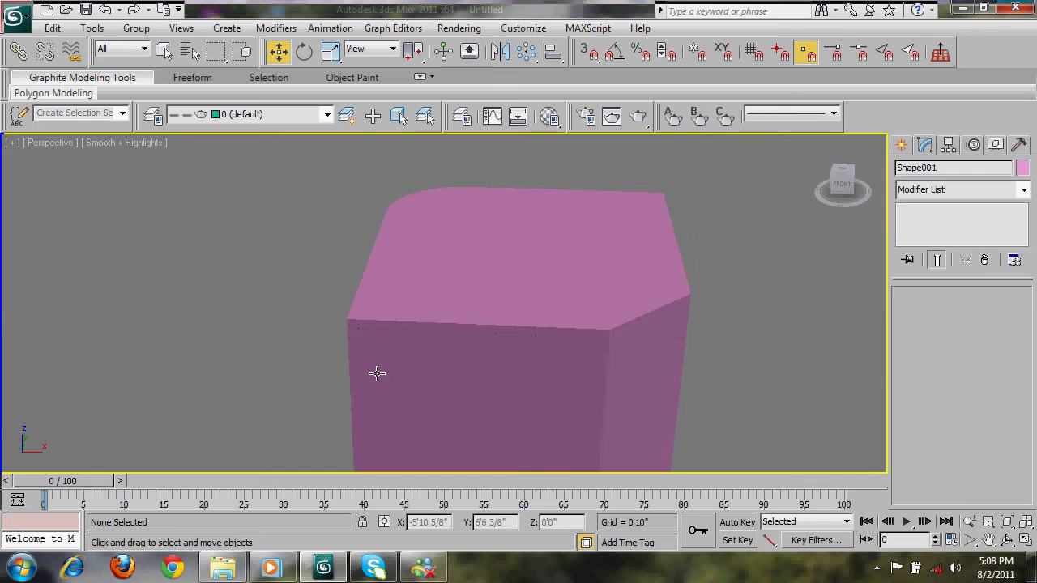
{"action": "key", "text": "shift+q"}
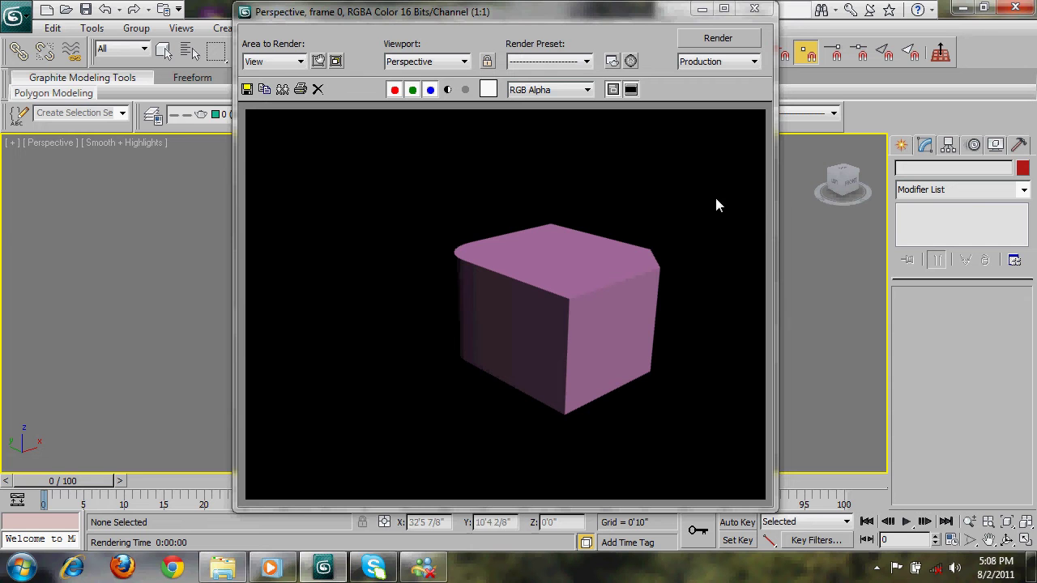
Close the rendered frame and examine the roofed walls from several sides in the Perspective view
{"action": "left_click", "coordinate": [751, 10]}
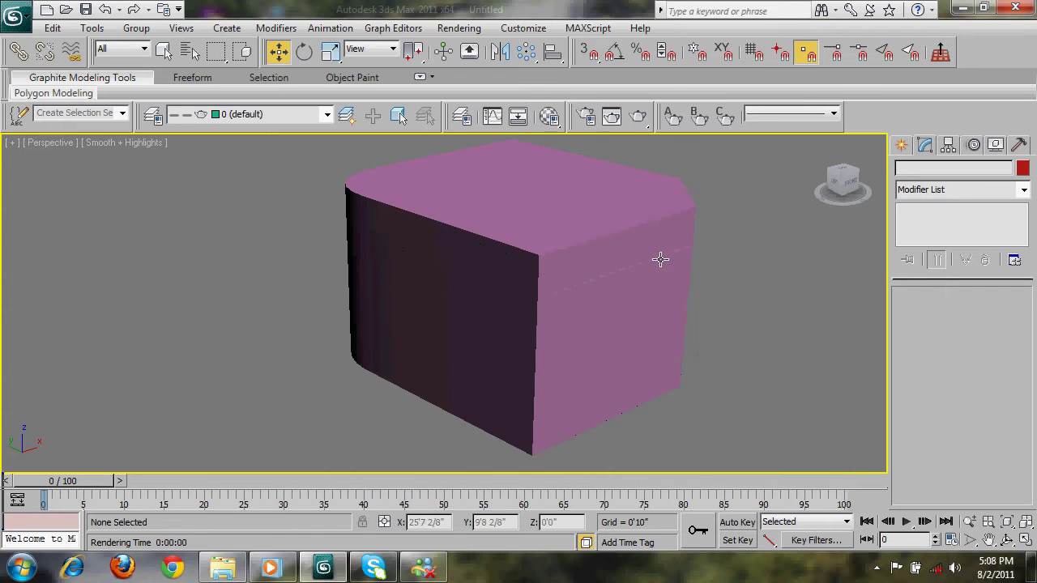
{"action": "middle_click_drag", "start_coordinate": [647, 355], "coordinate": [451, 324], "text": "alt"}
{"action": "scroll", "coordinate": [597, 378], "scroll_direction": "down", "scroll_amount": 3}
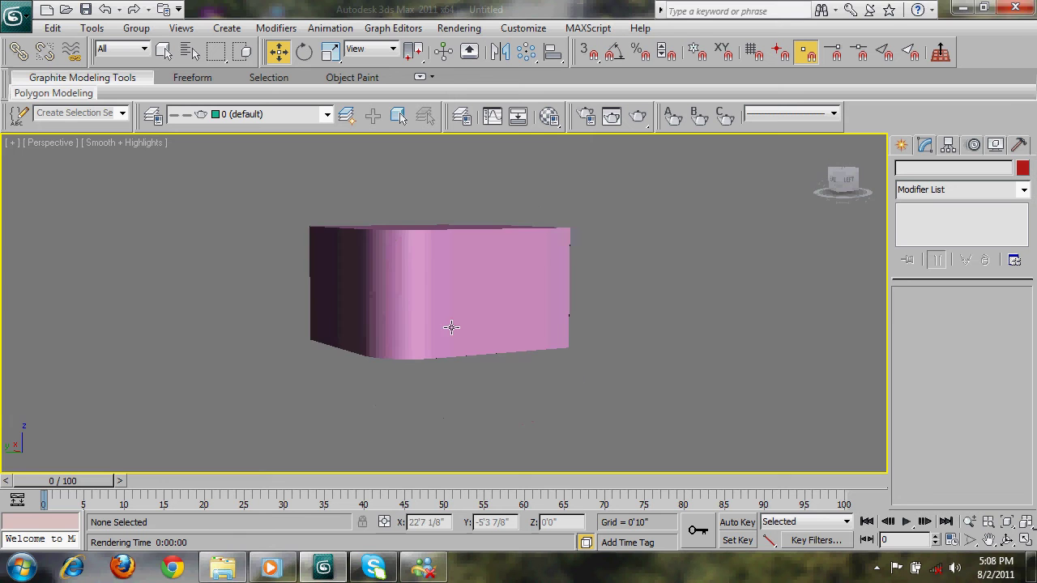
{"action": "middle_click_drag", "start_coordinate": [654, 354], "coordinate": [509, 405], "text": "alt"}
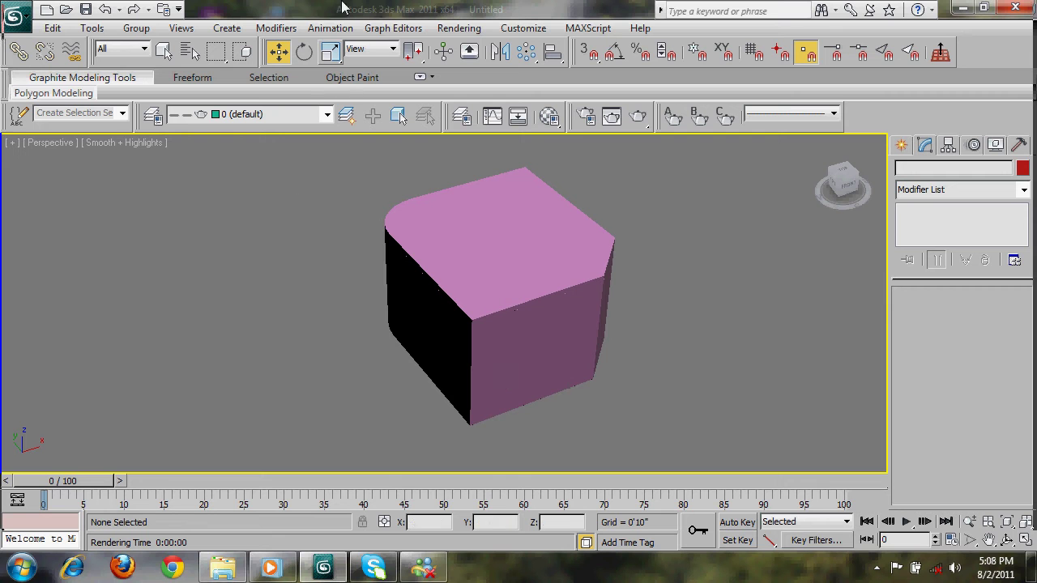
{"action": "middle_click_drag", "start_coordinate": [576, 363], "coordinate": [572, 367]}
{"action": "middle_click_drag", "start_coordinate": [511, 320], "coordinate": [509, 389], "text": "alt"}
{"action": "scroll", "coordinate": [483, 294], "scroll_direction": "up", "scroll_amount": 3}
{"action": "middle_click_drag", "start_coordinate": [484, 294], "coordinate": [473, 269], "text": "alt"}
Select the roof slab and lift it clear of the walls to a Z height of about 18'
{"action": "left_click", "coordinate": [473, 269]}
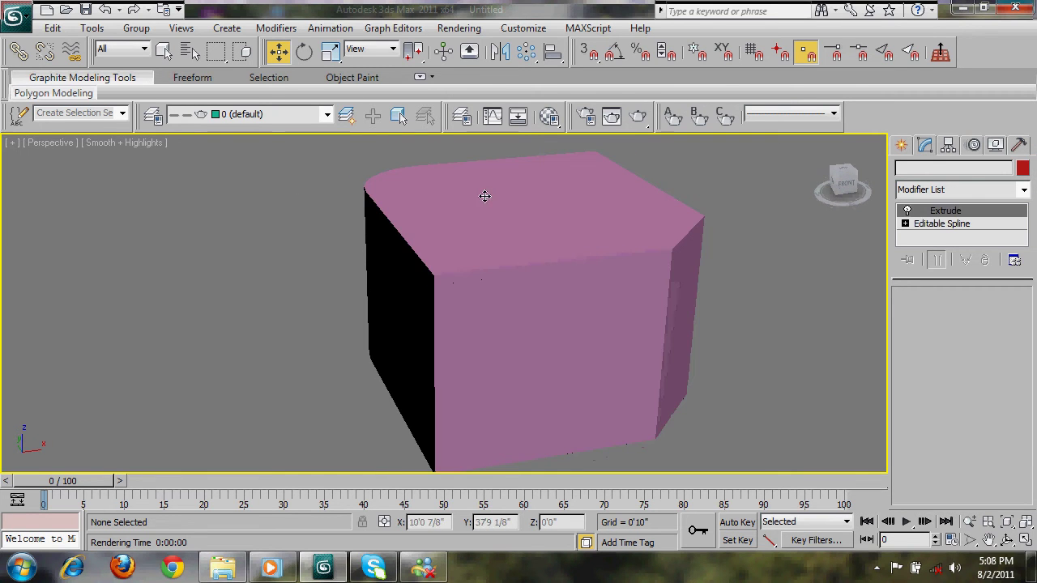
{"action": "middle_click_drag", "start_coordinate": [531, 207], "coordinate": [530, 240]}
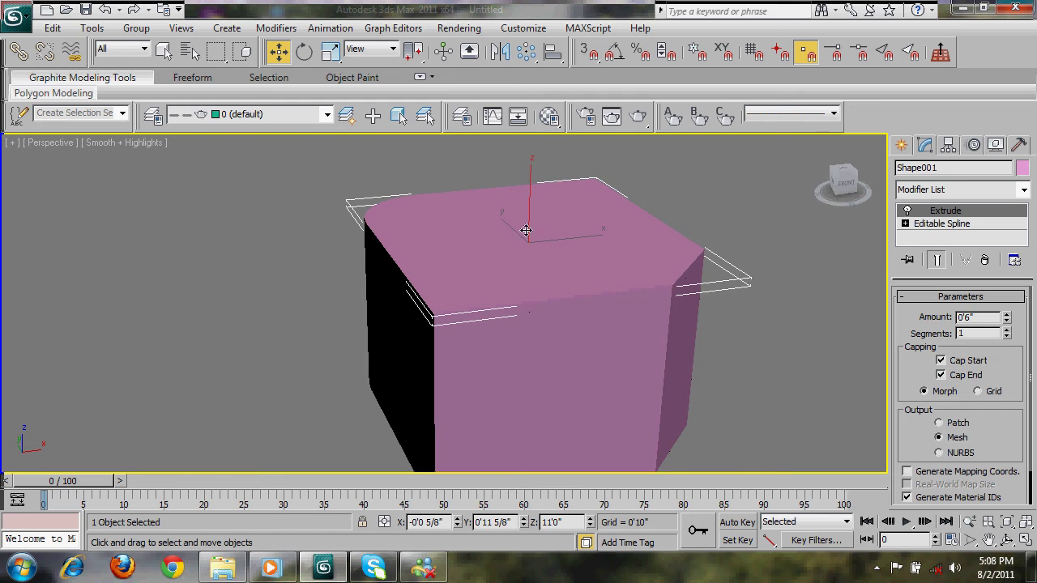
{"action": "left_click_drag", "start_coordinate": [531, 181], "coordinate": [528, 138]}
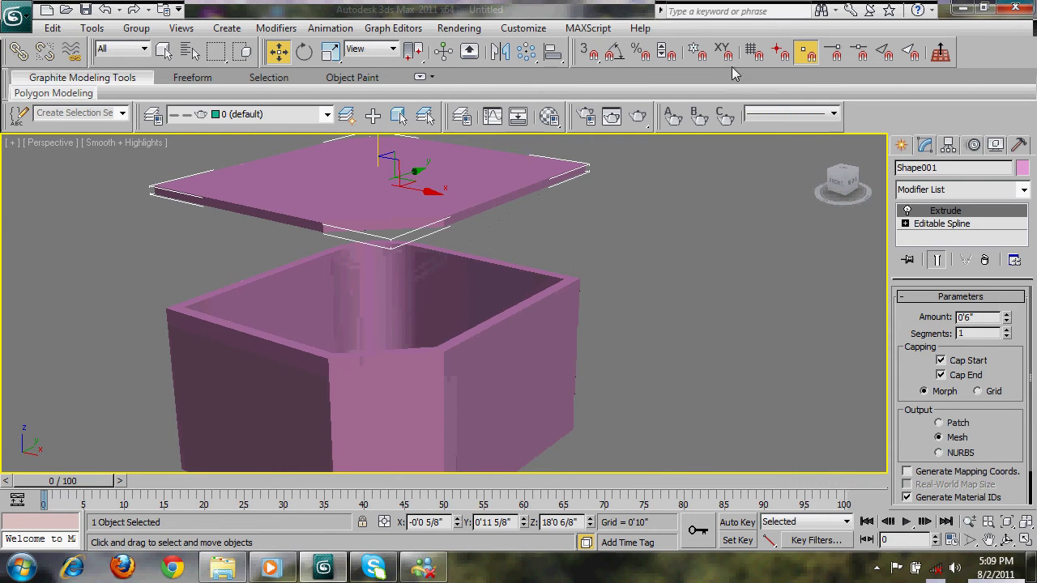
With vertex snapping on, move the roof slab's lower corner onto the matching top corner of the walls, then turn snapping off
{"action": "left_click", "coordinate": [589, 52]}
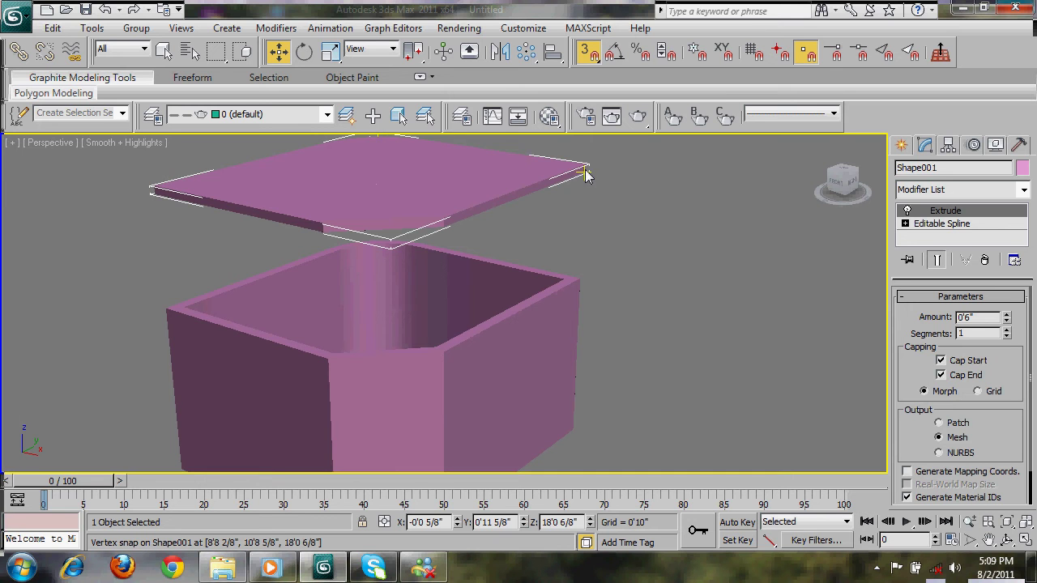
{"action": "left_click_drag", "start_coordinate": [582, 169], "coordinate": [580, 275]}
{"action": "left_click", "coordinate": [694, 294]}
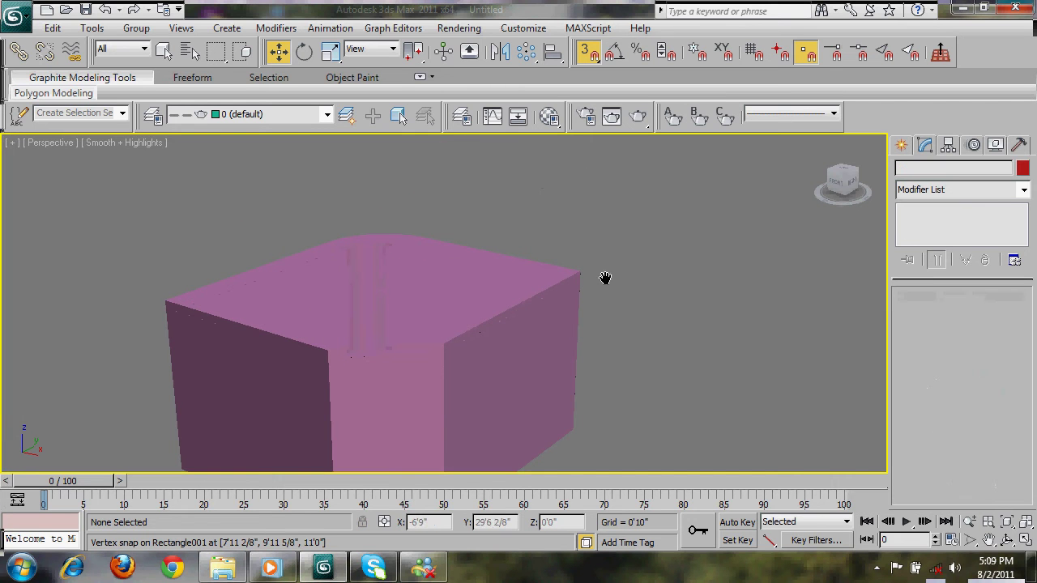
{"action": "middle_click_drag", "start_coordinate": [605, 278], "coordinate": [623, 219]}
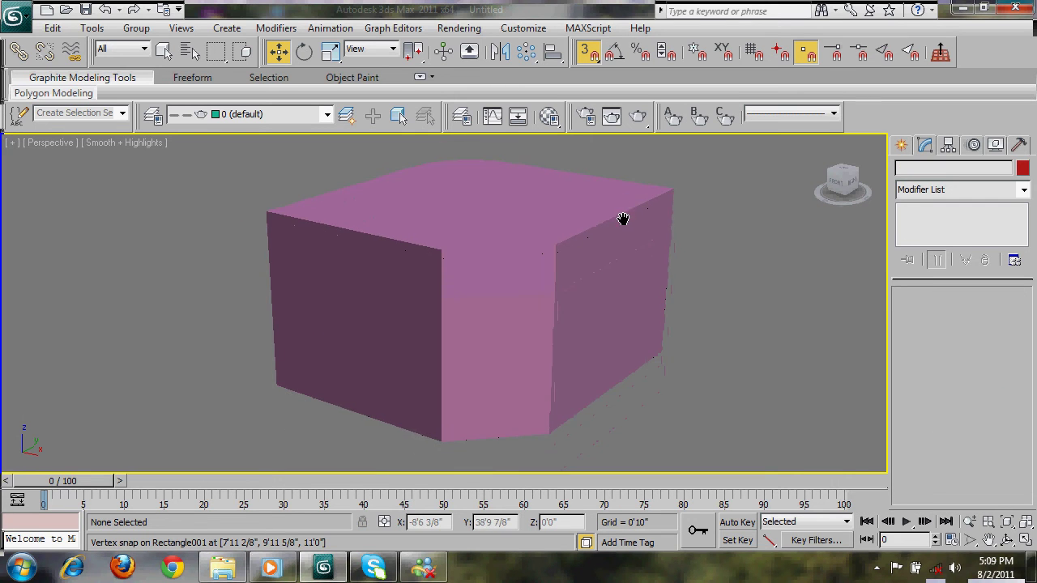
{"action": "key", "text": "s"}
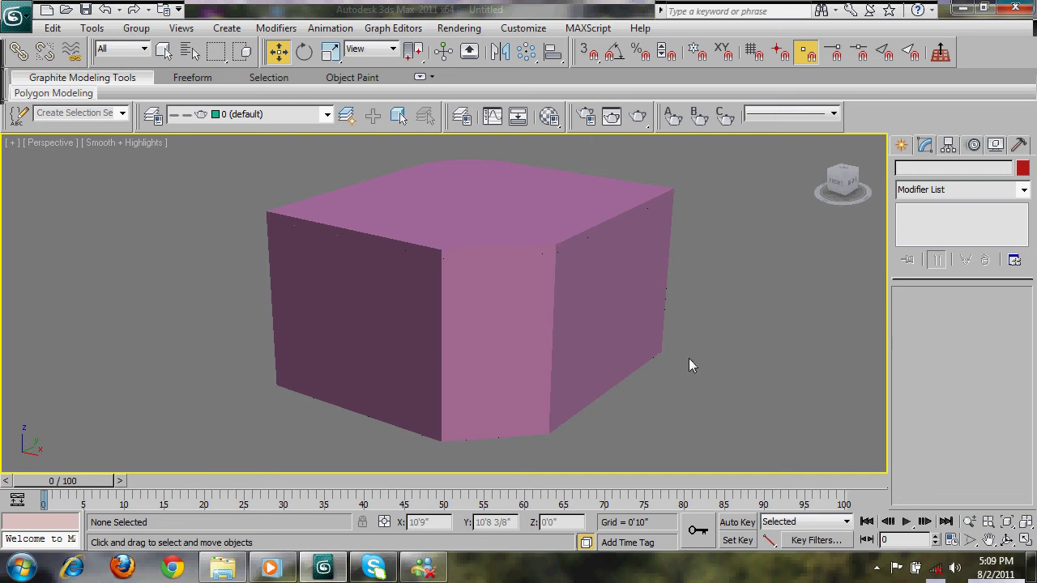
Draw a standard box beside the chamfered corner of the walls, about 2'7" long, 4'5" wide and 6' high
{"action": "middle_click_drag", "start_coordinate": [694, 372], "coordinate": [605, 387], "text": "alt"}
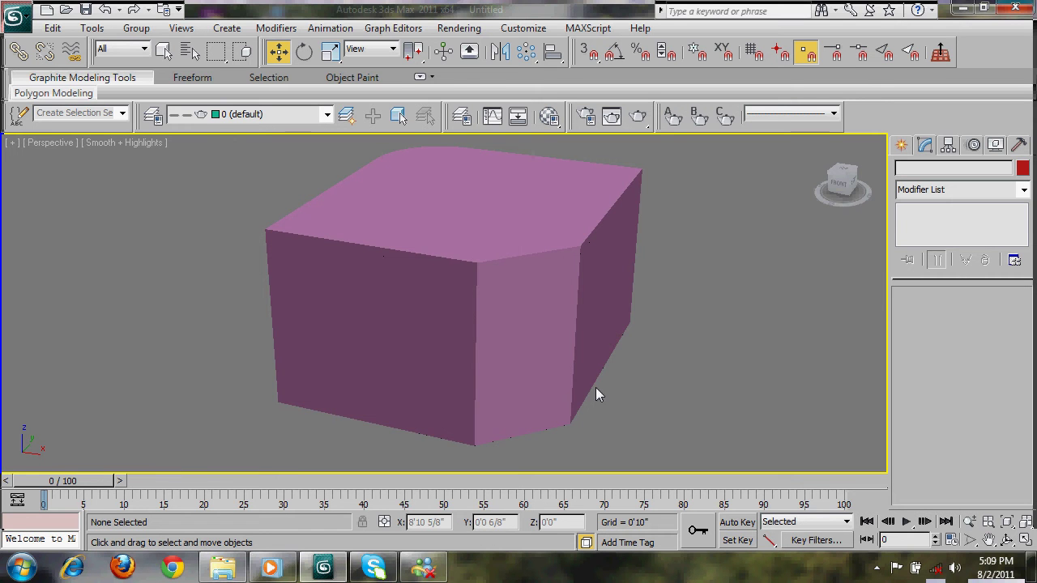
{"action": "middle_click_drag", "start_coordinate": [602, 381], "coordinate": [541, 372], "text": "alt"}
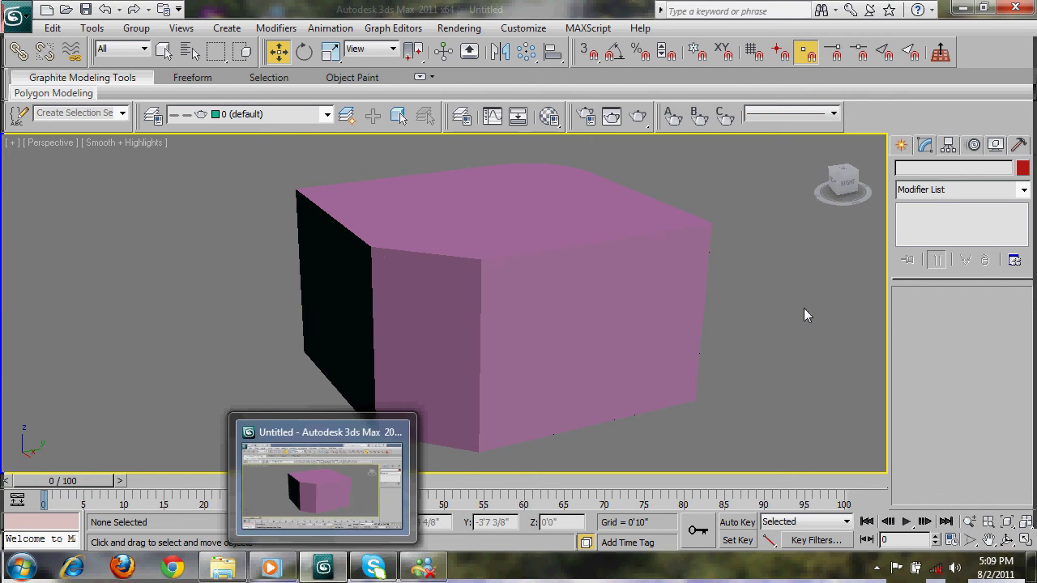
{"action": "middle_click_drag", "start_coordinate": [634, 407], "coordinate": [676, 419], "text": "alt"}
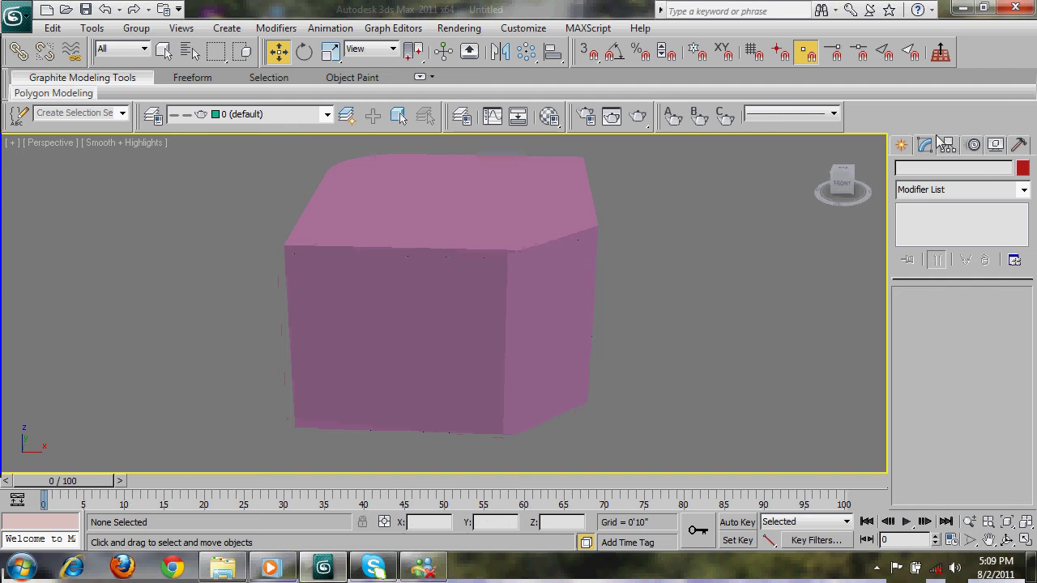
{"action": "left_click", "coordinate": [900, 146]}
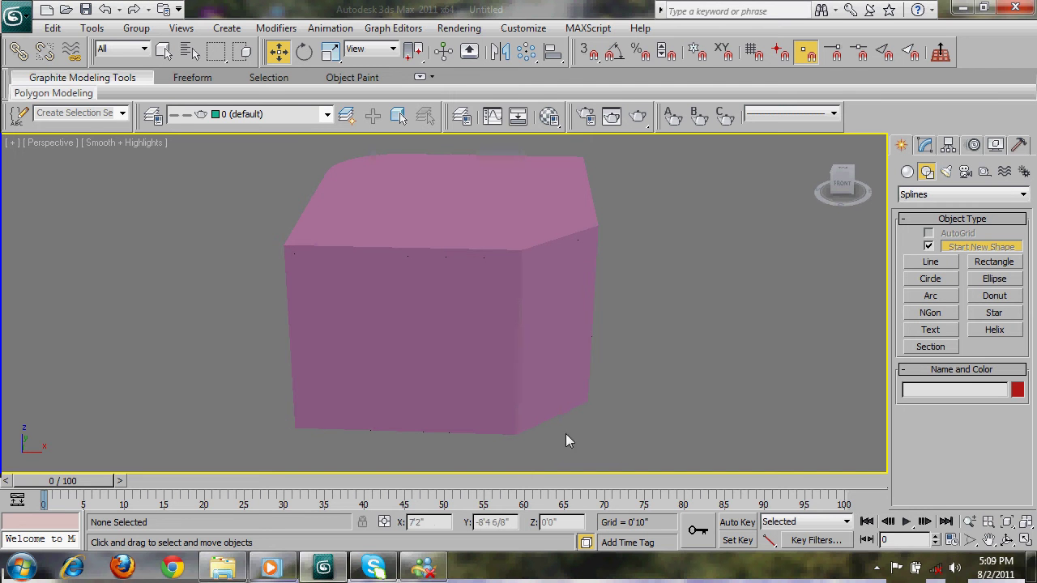
{"action": "left_click", "coordinate": [907, 172]}
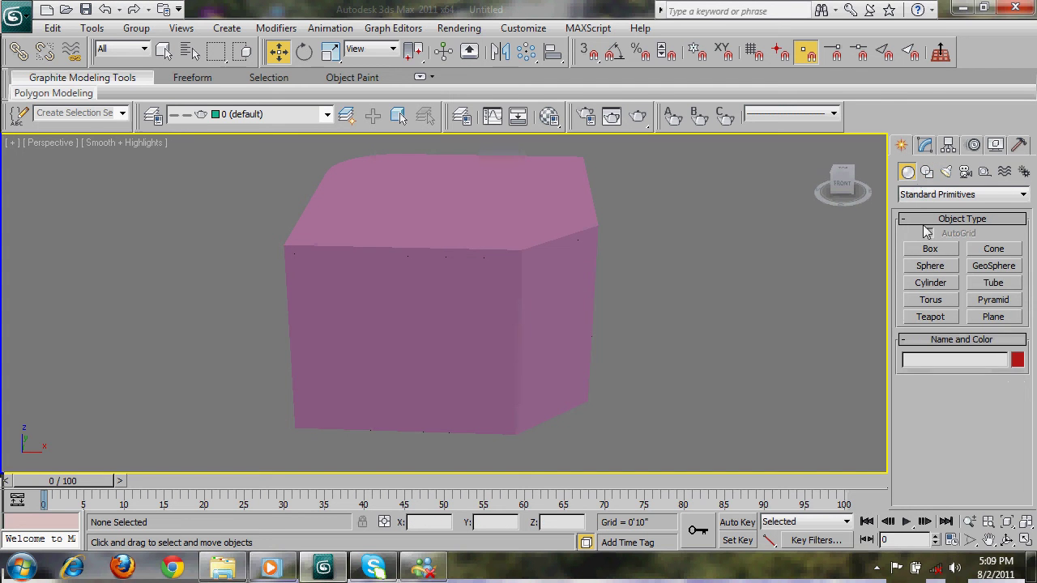
{"action": "left_click", "coordinate": [930, 249]}
{"action": "left_click_drag", "start_coordinate": [648, 417], "coordinate": [575, 427]}
{"action": "left_click", "coordinate": [586, 337]}
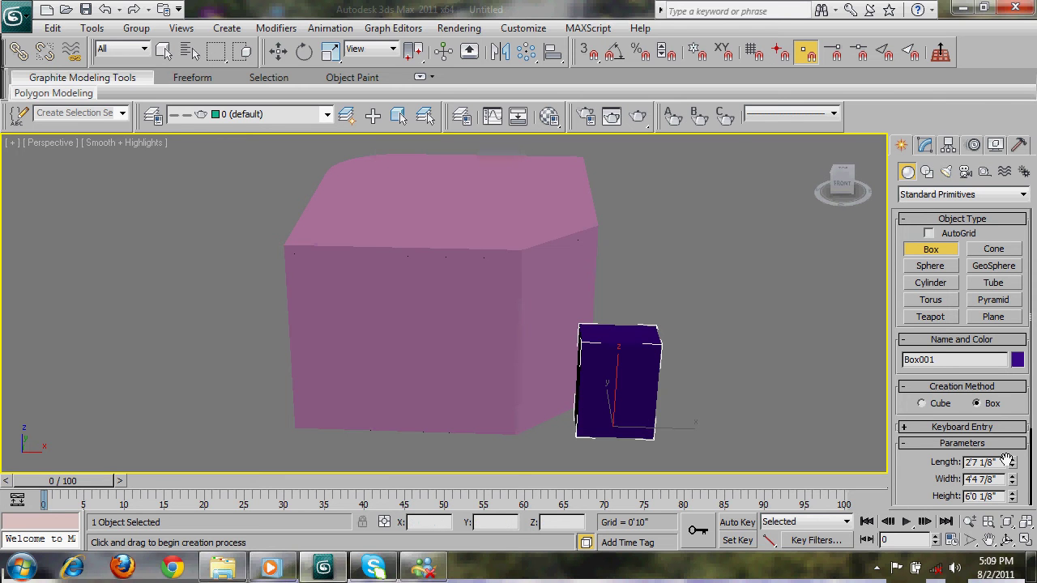
Set the box's width to 3'6" and its height to 7', and end box creation
{"action": "left_click", "coordinate": [1002, 478]}
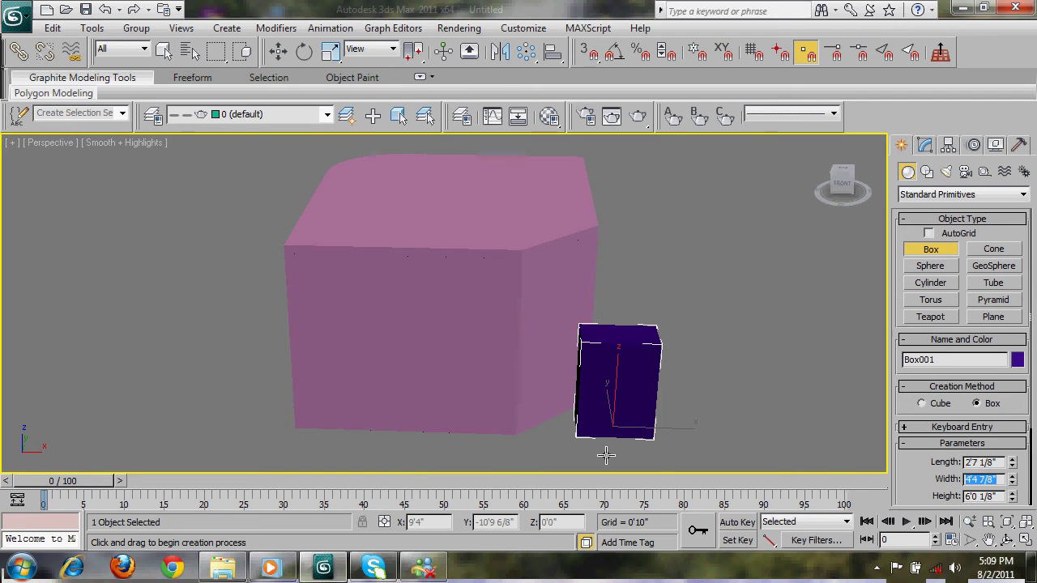
{"action": "type", "text": "3.5"}
{"action": "key", "text": "Tab"}
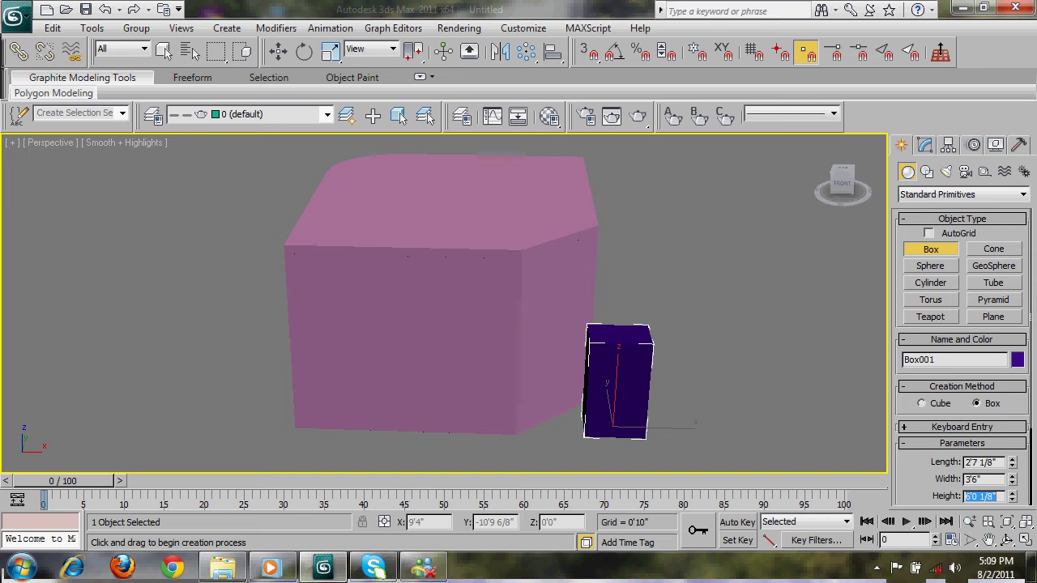
{"action": "type", "text": "7"}
{"action": "key", "text": "Return"}
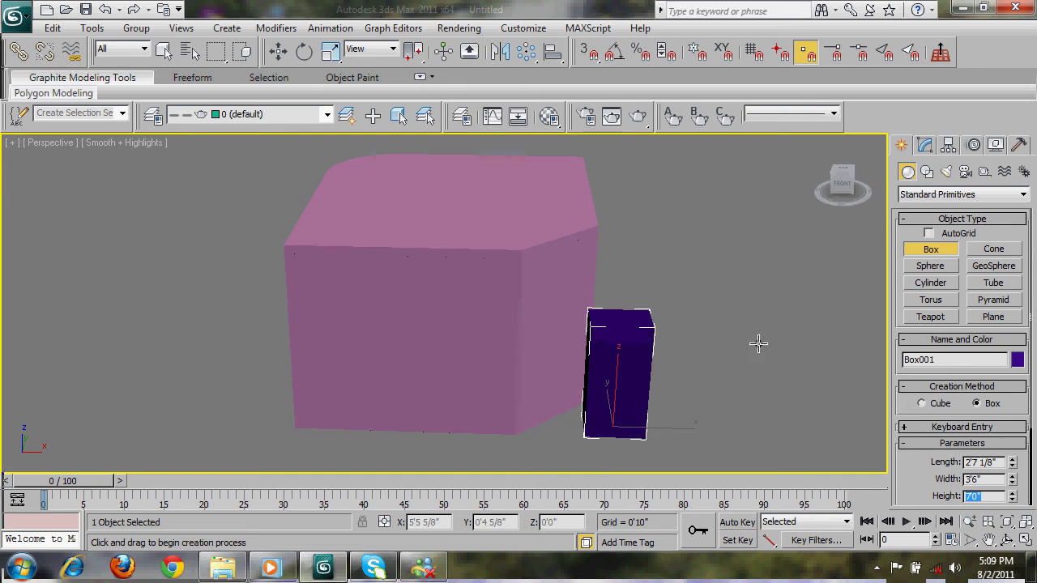
{"action": "right_click", "coordinate": [685, 339]}
Turn on angle snap and rotate the box about its vertical axis to align with the chamfered wall
{"action": "middle_click_drag", "start_coordinate": [685, 338], "coordinate": [671, 324]}
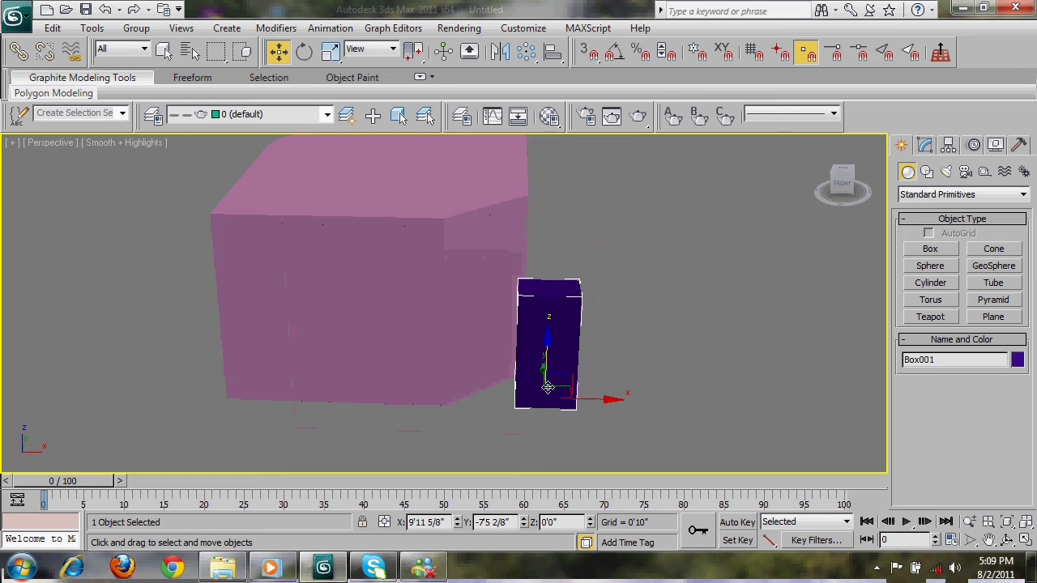
{"action": "left_click", "coordinate": [614, 51]}
{"action": "middle_click_drag", "start_coordinate": [592, 395], "coordinate": [562, 327]}
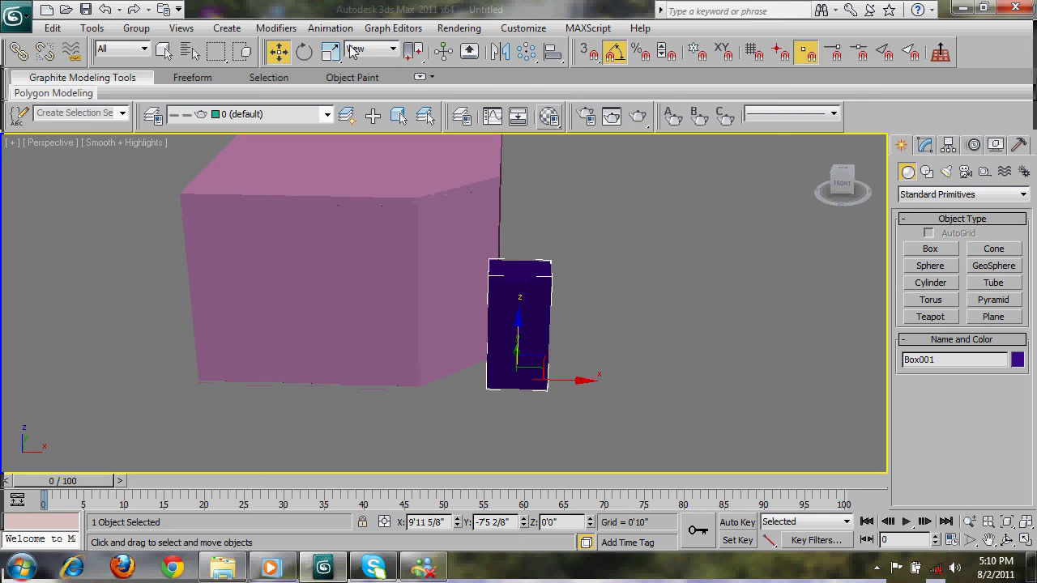
{"action": "key", "text": "e"}
{"action": "left_click_drag", "start_coordinate": [542, 410], "coordinate": [577, 400]}
{"action": "middle_click_drag", "start_coordinate": [657, 289], "coordinate": [715, 328]}
{"action": "key", "text": "w"}
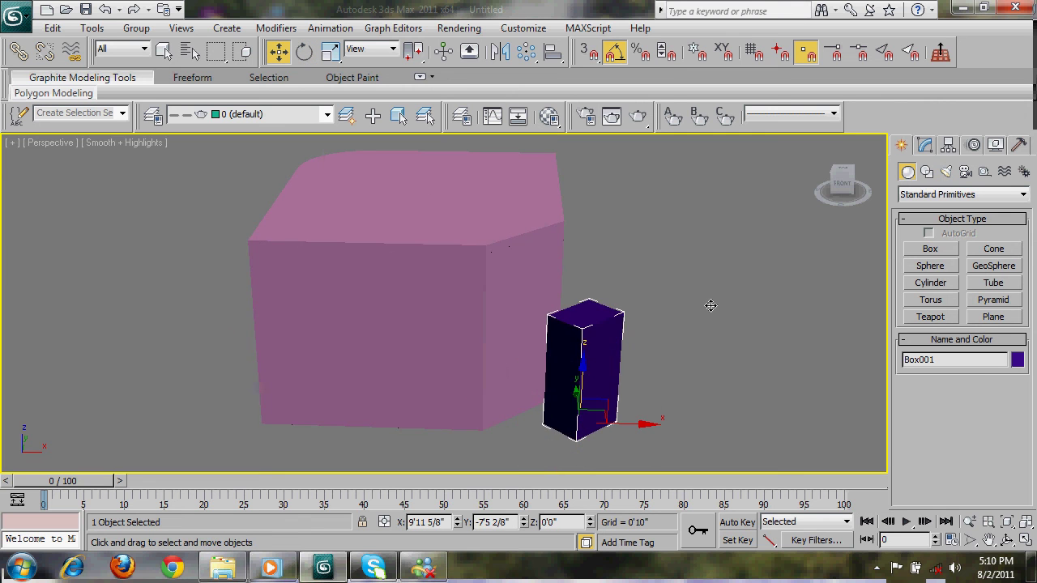
In the Top view, move the box into the chamfered wall so it passes through the full wall thickness, checking in wireframe
{"action": "key", "text": "t"}
{"action": "scroll", "coordinate": [656, 340], "scroll_direction": "down", "scroll_amount": 6}
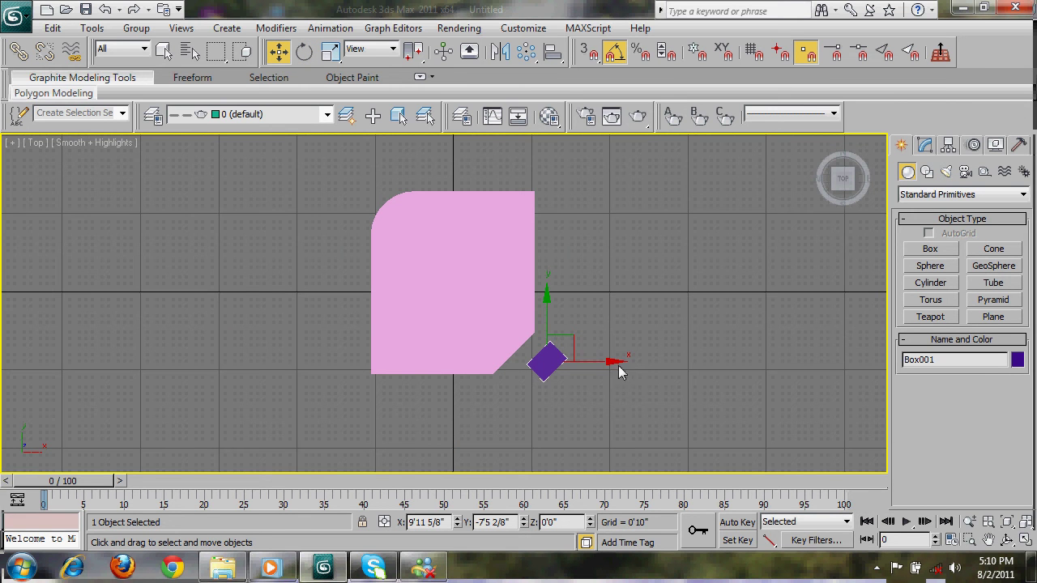
{"action": "left_click_drag", "start_coordinate": [572, 337], "coordinate": [538, 316]}
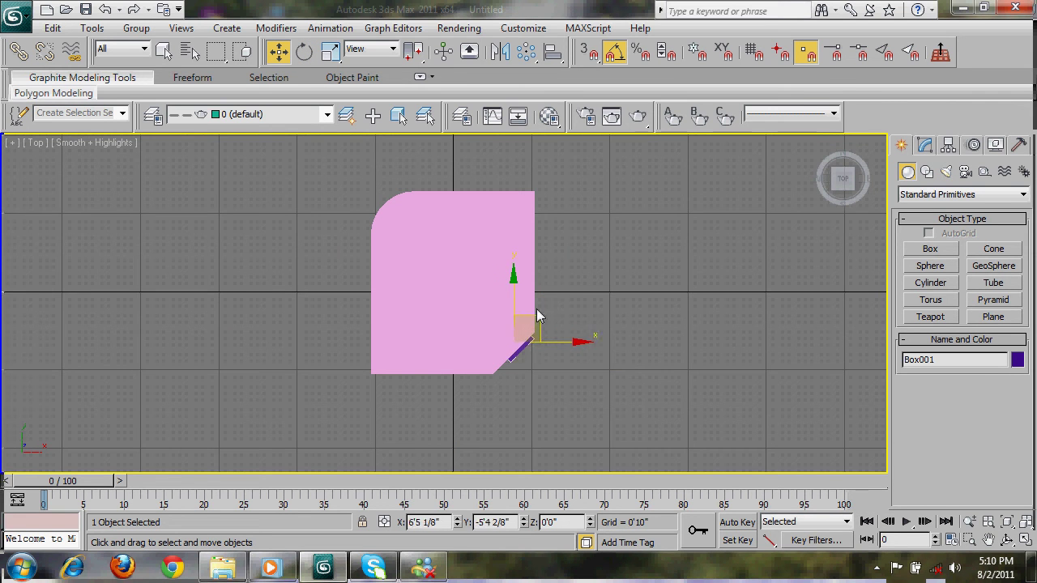
{"action": "key", "text": "F3"}
{"action": "scroll", "coordinate": [690, 358], "scroll_direction": "up", "scroll_amount": 3}
{"action": "middle_click_drag", "start_coordinate": [680, 324], "coordinate": [656, 267]}
{"action": "scroll", "coordinate": [595, 301], "scroll_direction": "up", "scroll_amount": 2}
{"action": "middle_click_drag", "start_coordinate": [595, 301], "coordinate": [655, 278]}
{"action": "left_click_drag", "start_coordinate": [626, 266], "coordinate": [622, 285]}
Return to the Perspective view and restore Smooth + Highlights shading
{"action": "key", "text": "p"}
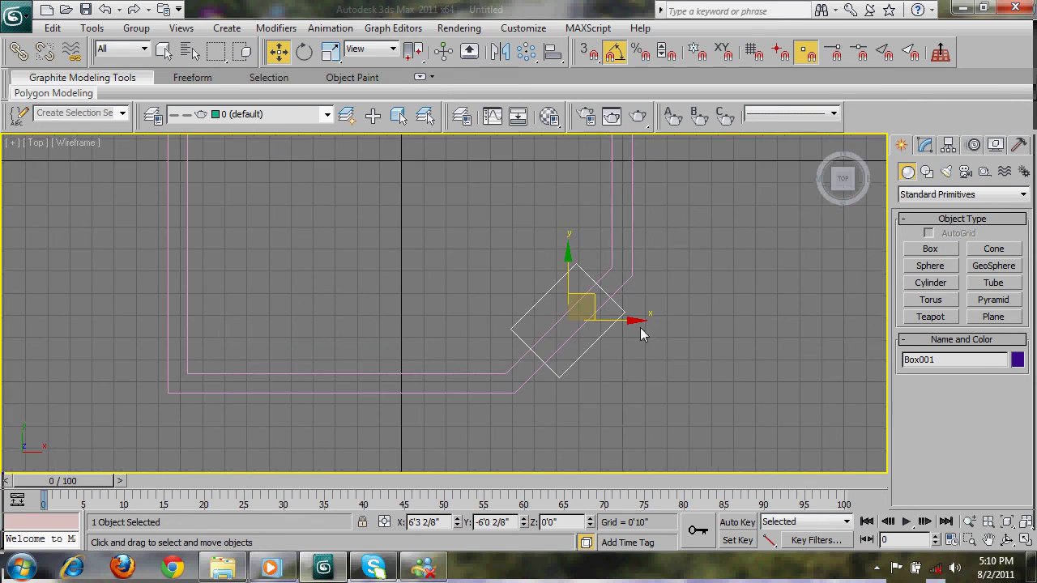
{"action": "middle_click_drag", "start_coordinate": [641, 331], "coordinate": [564, 336], "text": "alt"}
{"action": "scroll", "coordinate": [564, 336], "scroll_direction": "down", "scroll_amount": 3}
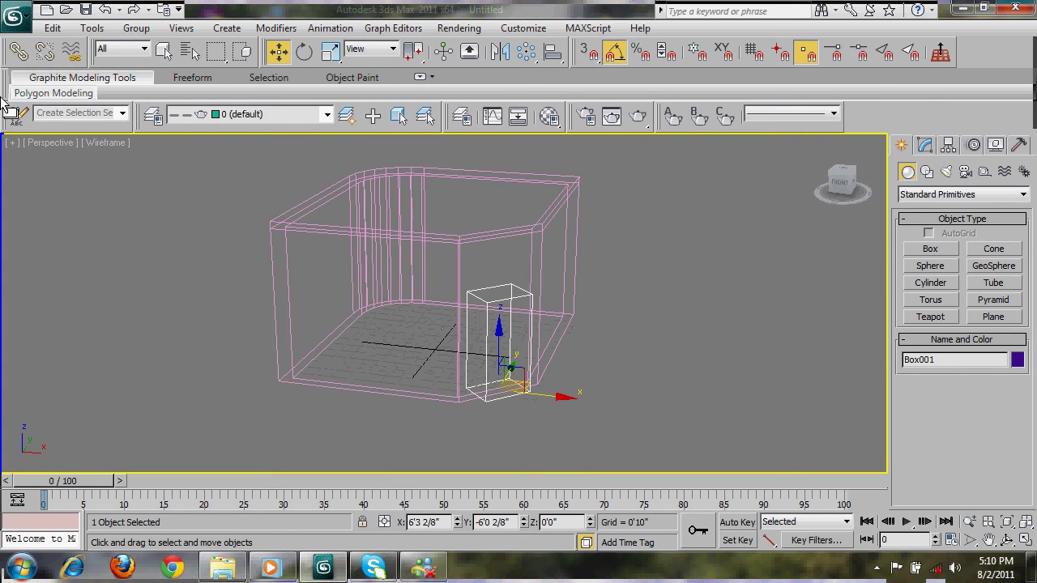
{"action": "left_click", "coordinate": [101, 154]}
{"action": "left_click", "coordinate": [103, 144]}
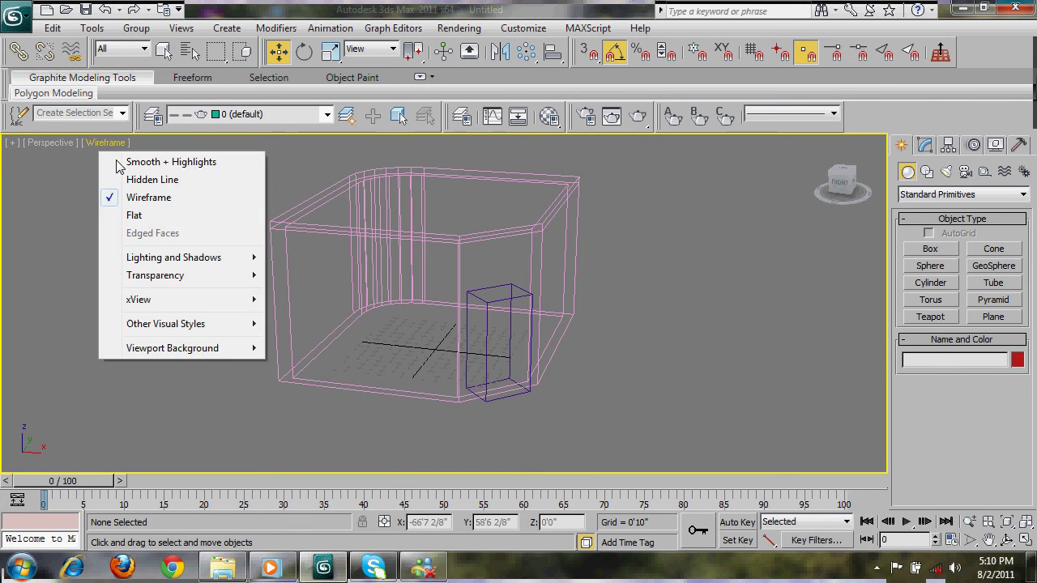
{"action": "left_click", "coordinate": [130, 160]}
Cut a door opening in the chamfered wall by subtracting the box from the walls with a Boolean compound object
{"action": "left_click", "coordinate": [565, 261]}
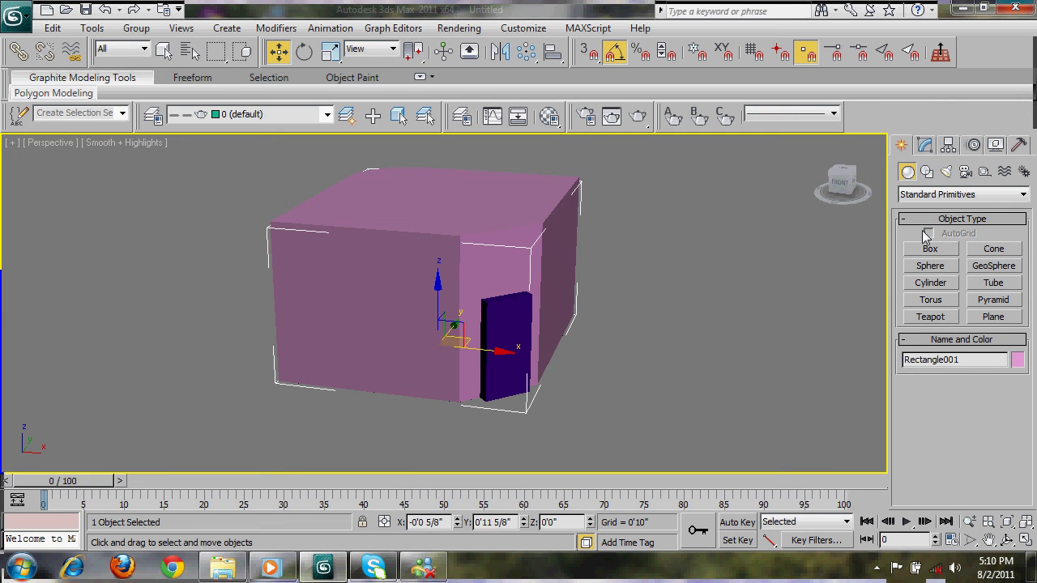
{"action": "left_click", "coordinate": [938, 197]}
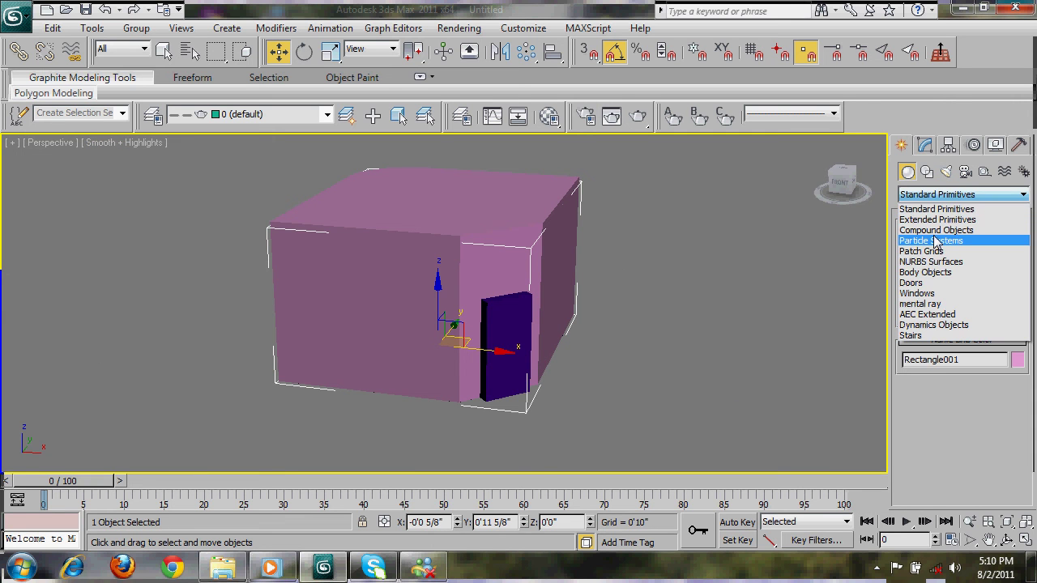
{"action": "left_click", "coordinate": [931, 231]}
{"action": "left_click", "coordinate": [930, 299]}
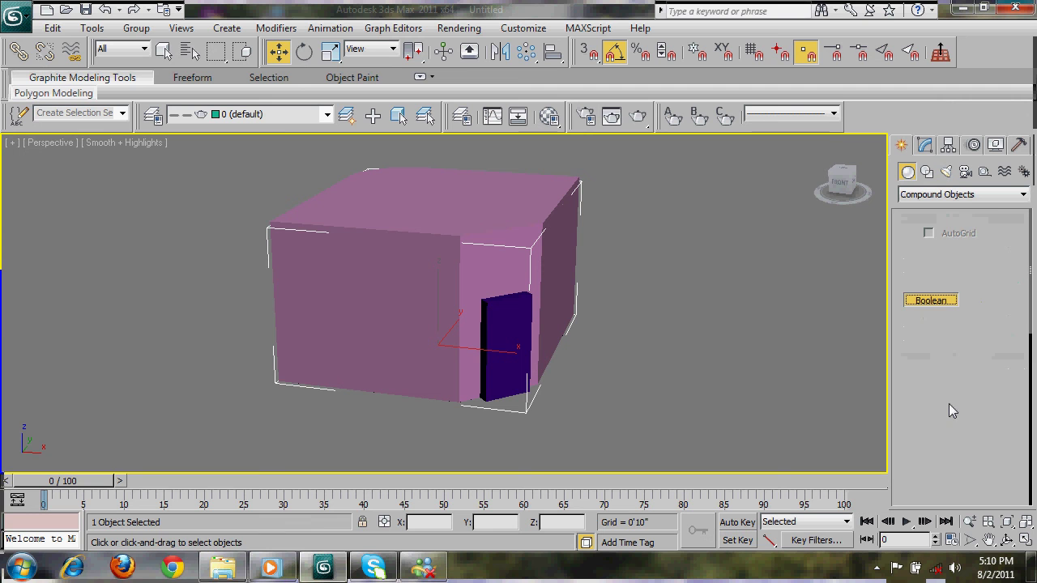
{"action": "left_click", "coordinate": [951, 423]}
{"action": "scroll", "coordinate": [895, 348], "scroll_direction": "down", "scroll_amount": 5}
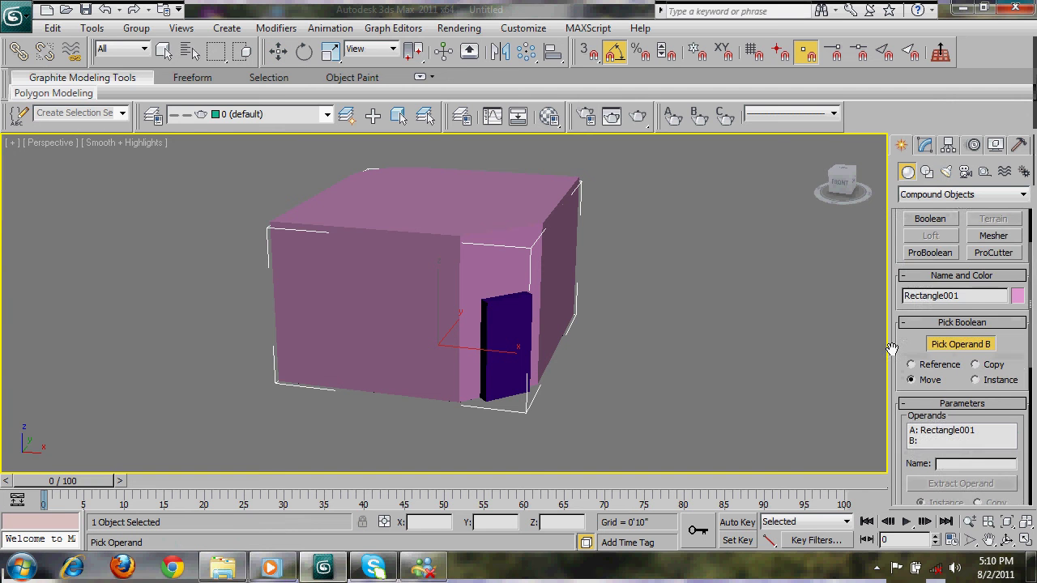
{"action": "left_click", "coordinate": [521, 319]}
{"action": "right_click", "coordinate": [689, 338]}
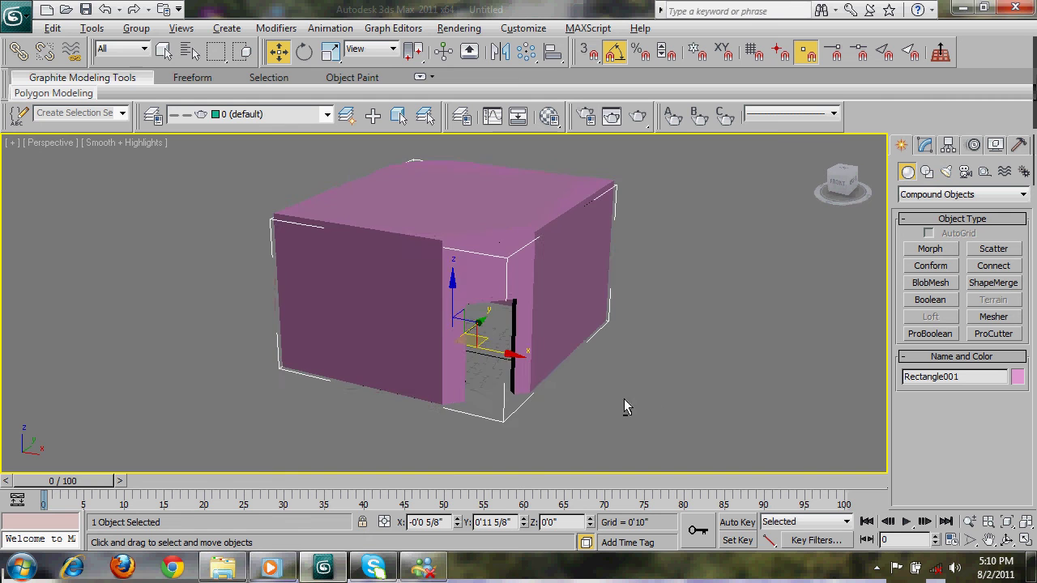
Create a Pivot door snapped to the corners of the door opening, 3'5 7/8" wide, 0'9" deep and 7'0" high, using 3D snap
{"action": "scroll", "coordinate": [689, 319], "scroll_direction": "up", "scroll_amount": 5}
{"action": "middle_click_drag", "start_coordinate": [725, 335], "coordinate": [663, 320], "text": "alt"}
{"action": "scroll", "coordinate": [662, 320], "scroll_direction": "down", "scroll_amount": 1}
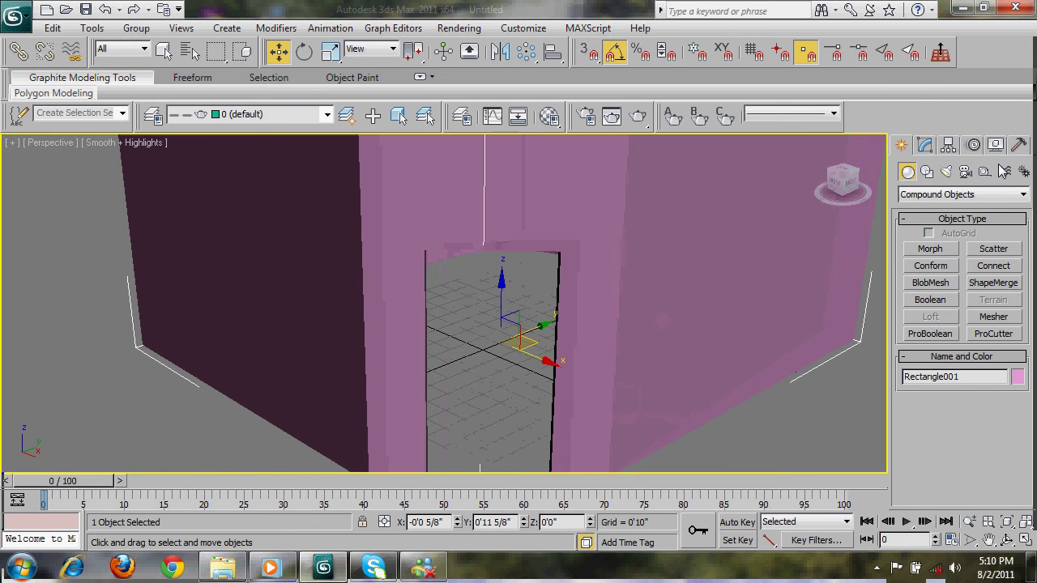
{"action": "left_click", "coordinate": [924, 144]}
{"action": "left_click", "coordinate": [901, 145]}
{"action": "left_click", "coordinate": [962, 195]}
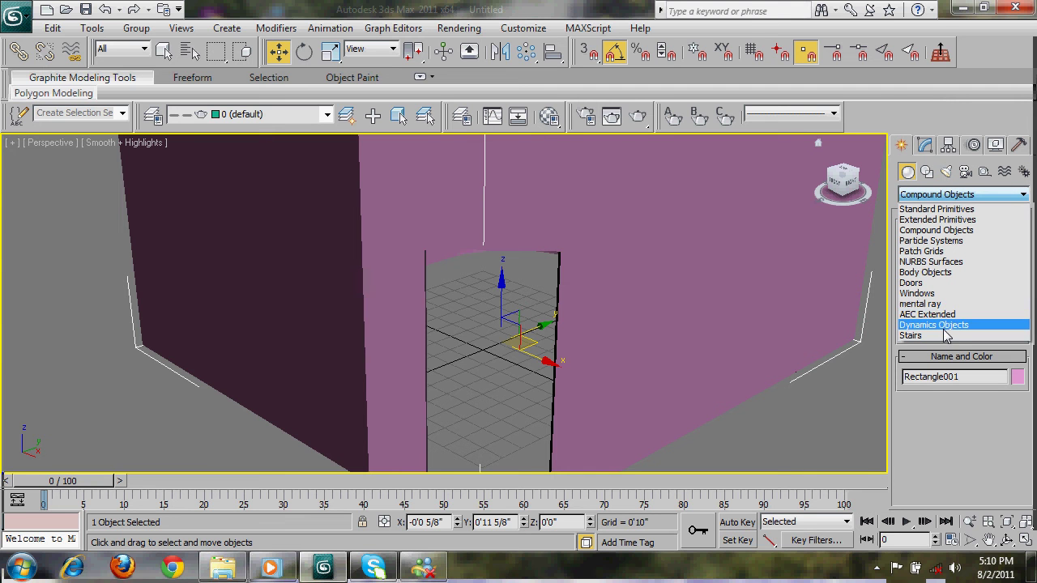
{"action": "left_click", "coordinate": [960, 282]}
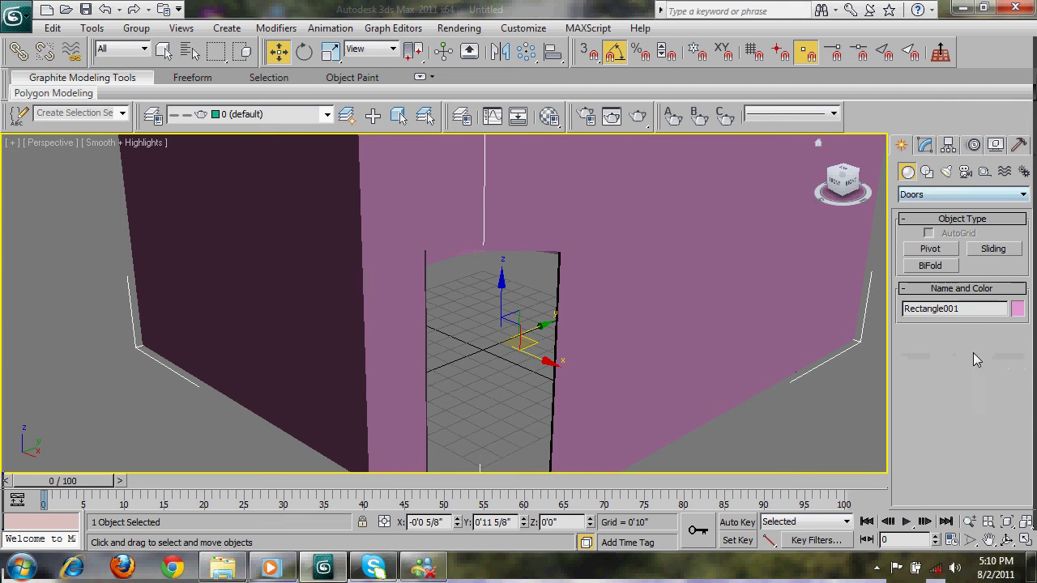
{"action": "left_click", "coordinate": [932, 251]}
{"action": "middle_click_drag", "start_coordinate": [718, 317], "coordinate": [727, 284]}
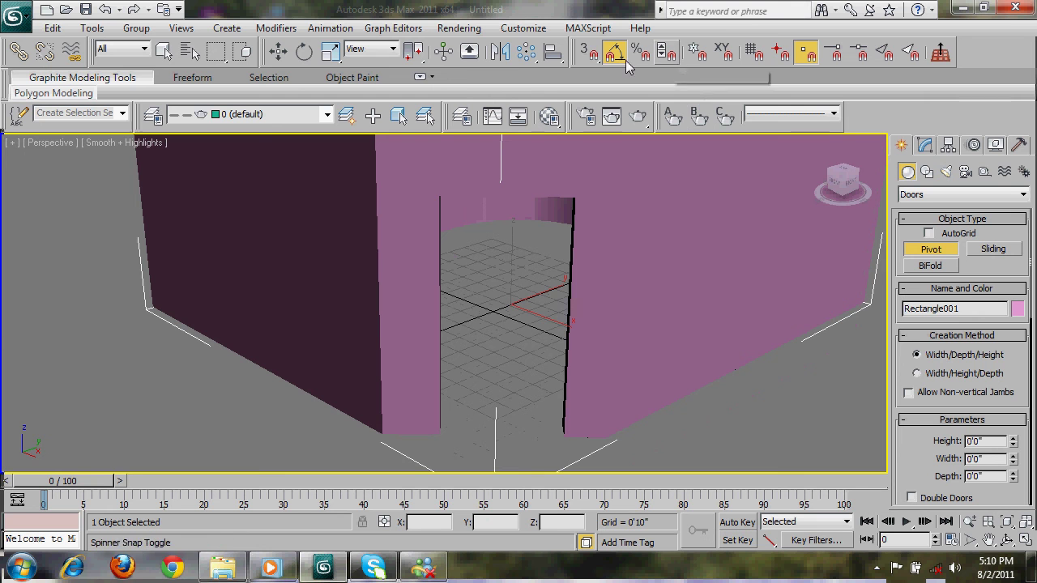
{"action": "left_click", "coordinate": [589, 51]}
{"action": "left_click_drag", "start_coordinate": [564, 427], "coordinate": [435, 424]}
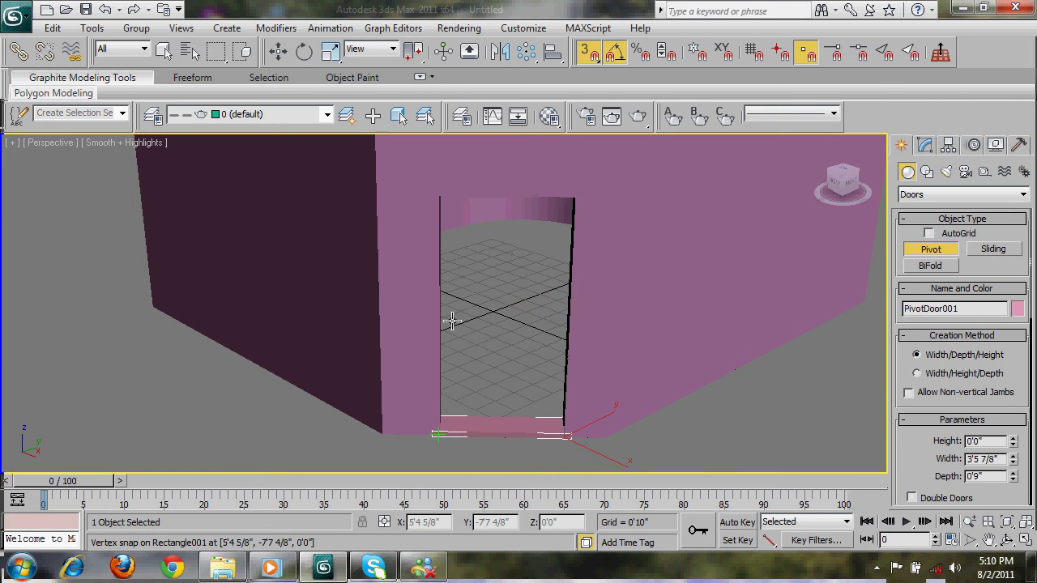
{"action": "left_click", "coordinate": [445, 194]}
{"action": "right_click", "coordinate": [773, 313]}
Turn on Flip Swing for the pivot door in its parameters
{"action": "middle_click_drag", "start_coordinate": [537, 373], "coordinate": [577, 438], "text": "alt"}
{"action": "scroll", "coordinate": [576, 379], "scroll_direction": "down", "scroll_amount": 3}
{"action": "left_click", "coordinate": [924, 146]}
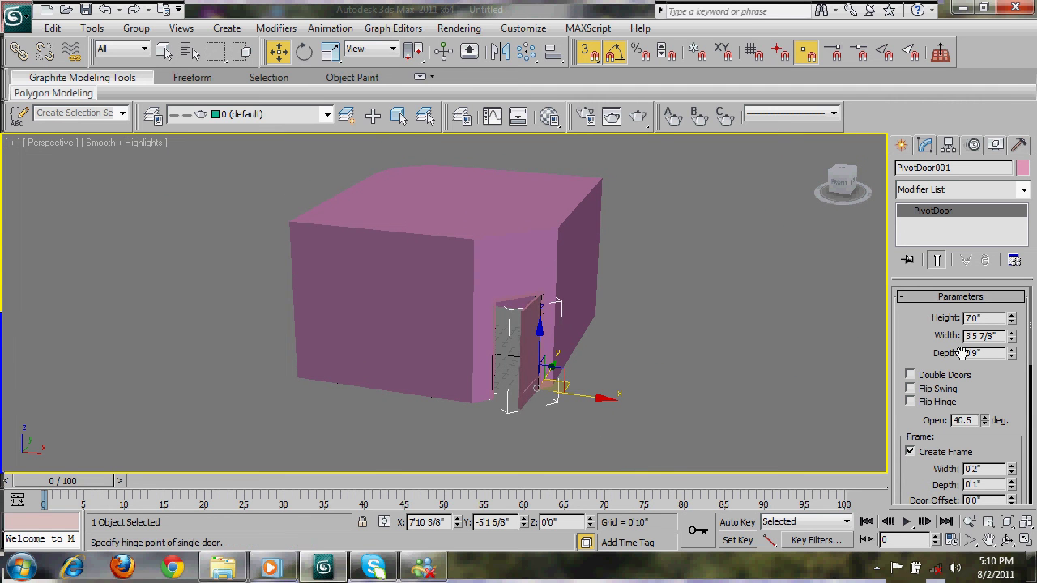
{"action": "left_click", "coordinate": [911, 389]}
Render the Perspective view facing the door side of the building, and close the rendered frame
{"action": "middle_click_drag", "start_coordinate": [655, 393], "coordinate": [593, 393]}
{"action": "scroll", "coordinate": [590, 428], "scroll_direction": "up", "scroll_amount": 3}
{"action": "scroll", "coordinate": [590, 403], "scroll_direction": "down", "scroll_amount": 3}
{"action": "key", "text": "shift+q"}
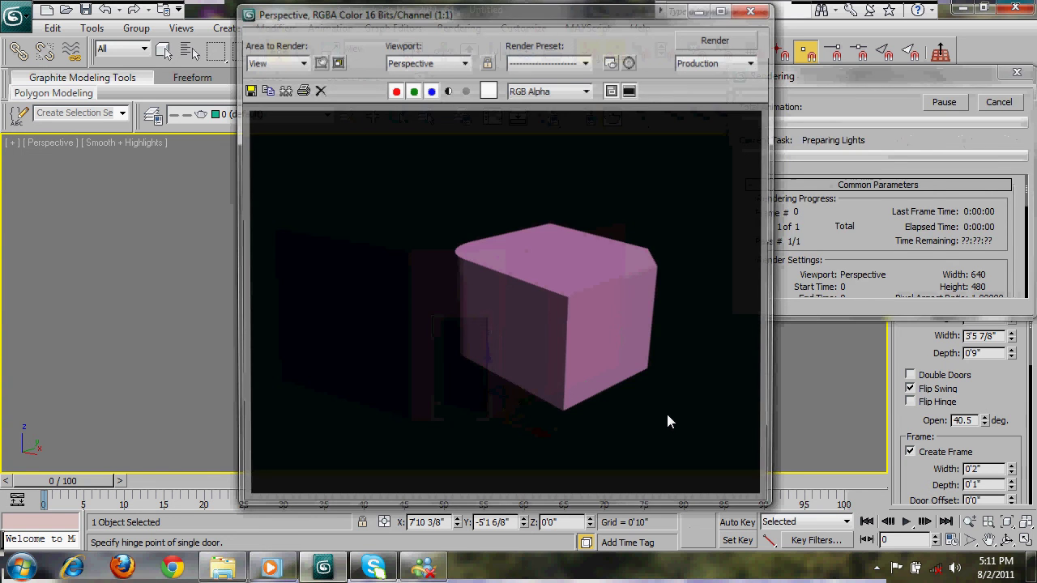
{"action": "left_click", "coordinate": [754, 9]}
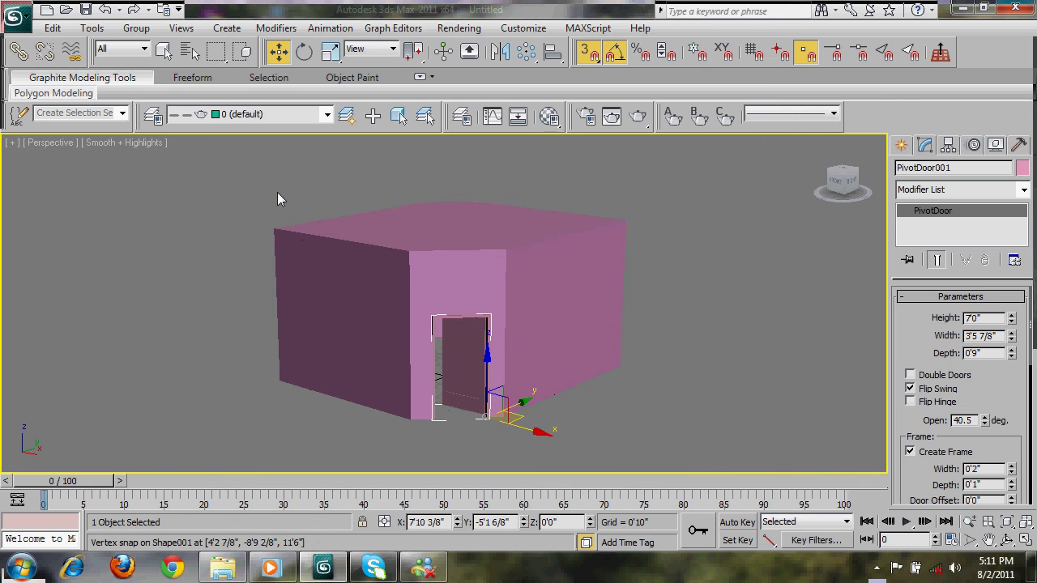
Select the walls, roof slab and pivot door together
{"action": "left_click_drag", "start_coordinate": [195, 188], "coordinate": [613, 409]}
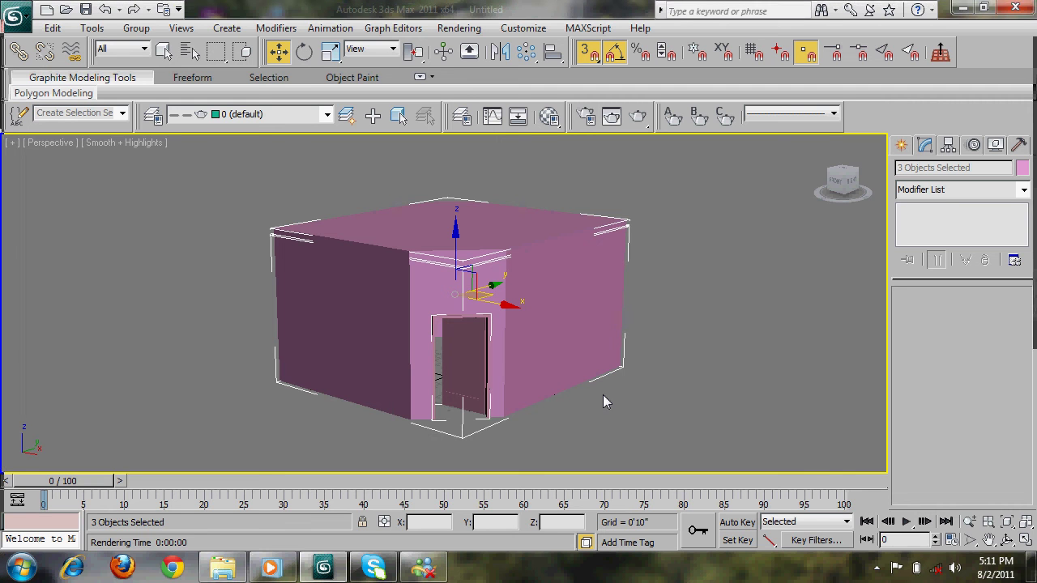
{"action": "left_click", "coordinate": [877, 568]}
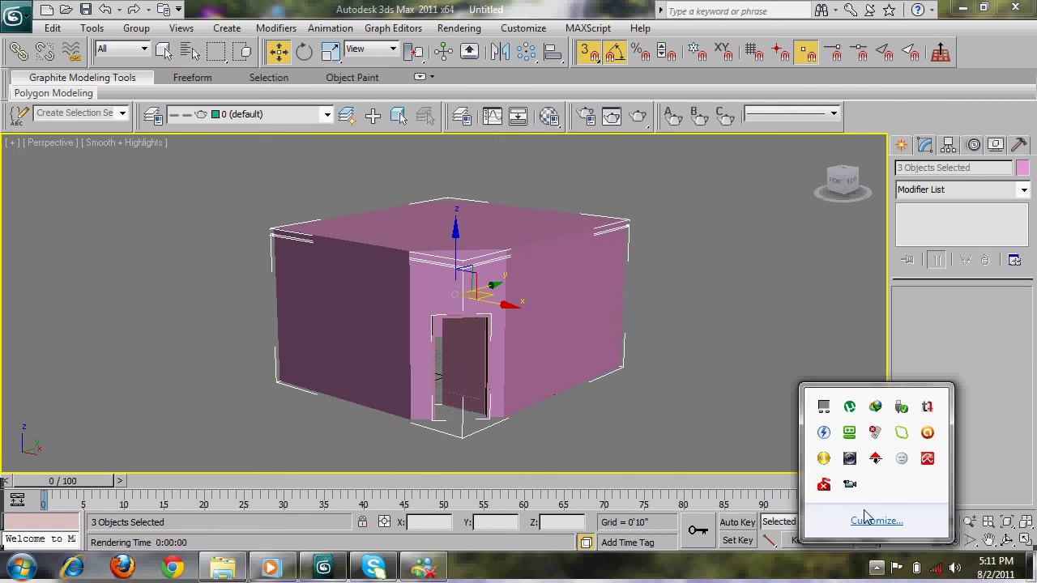